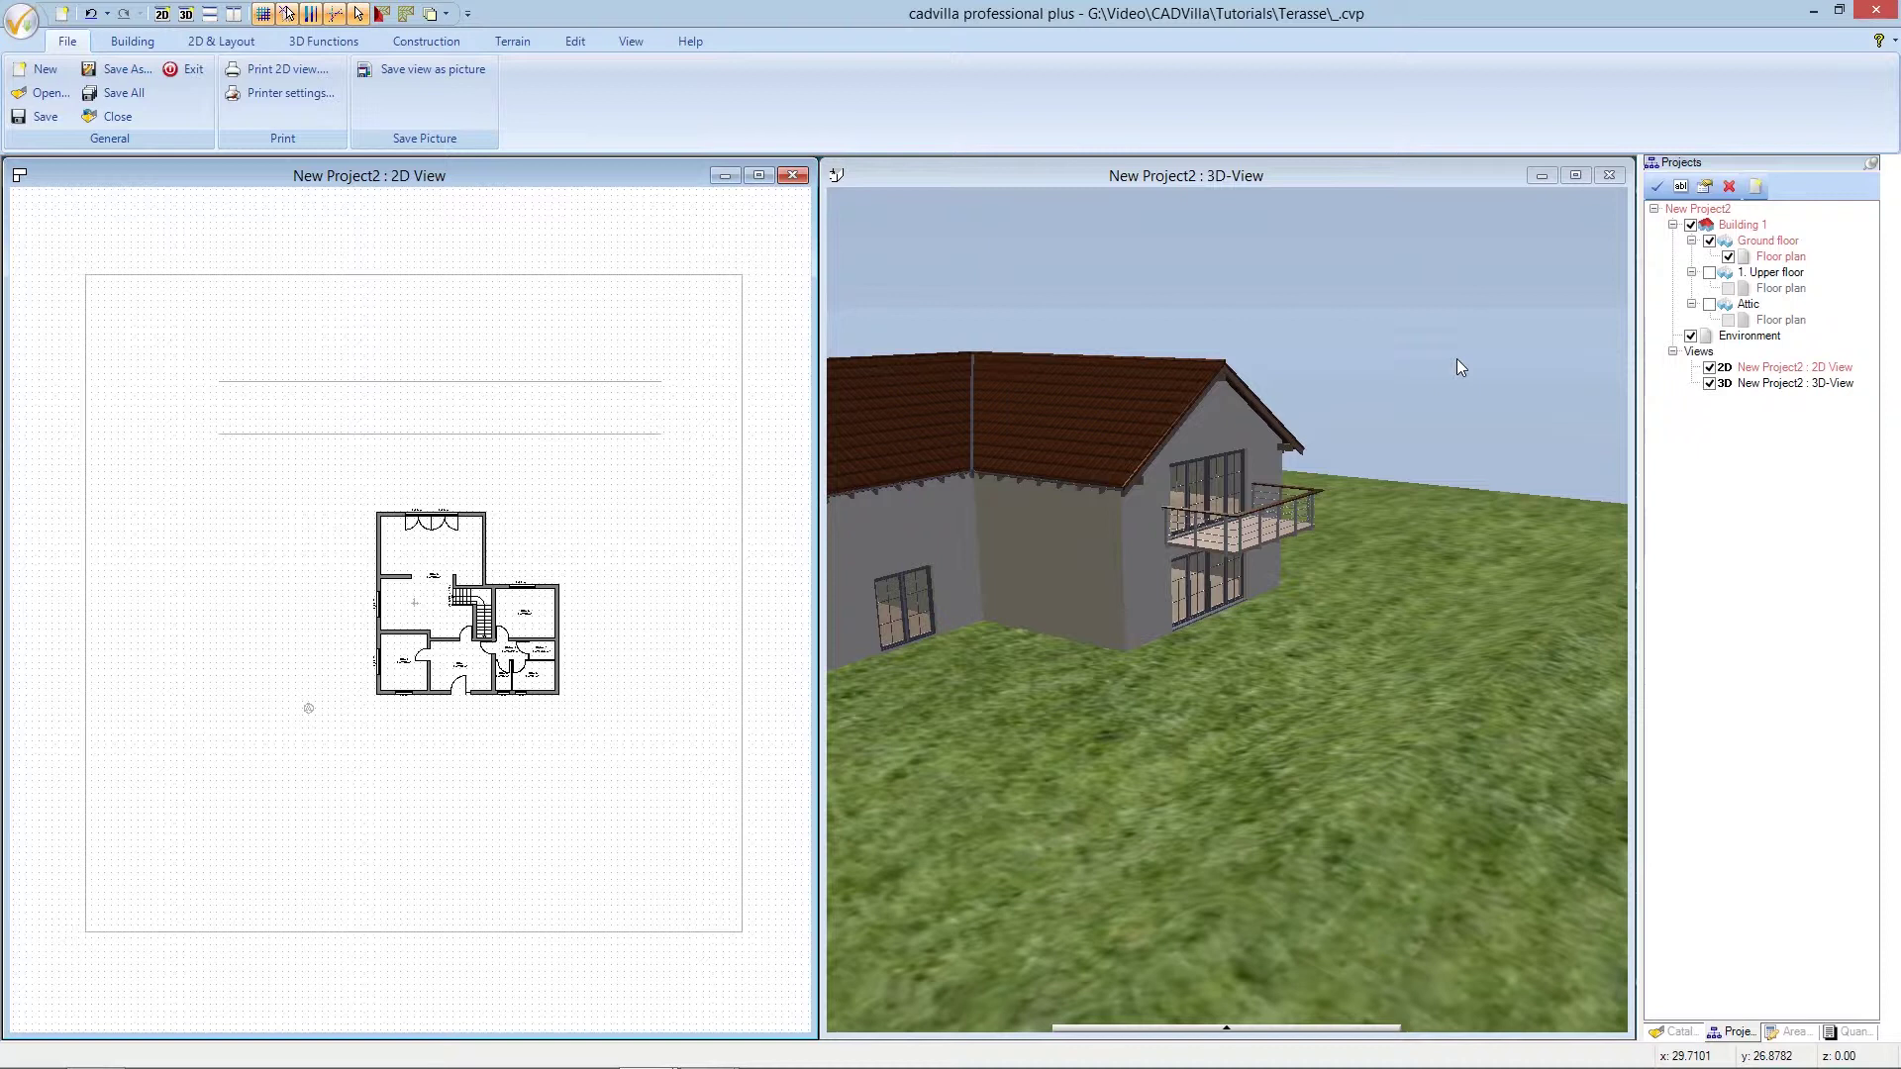
# Turn off the grid display in the 2D view of the ground floor plan
pyautogui.click(263, 14)
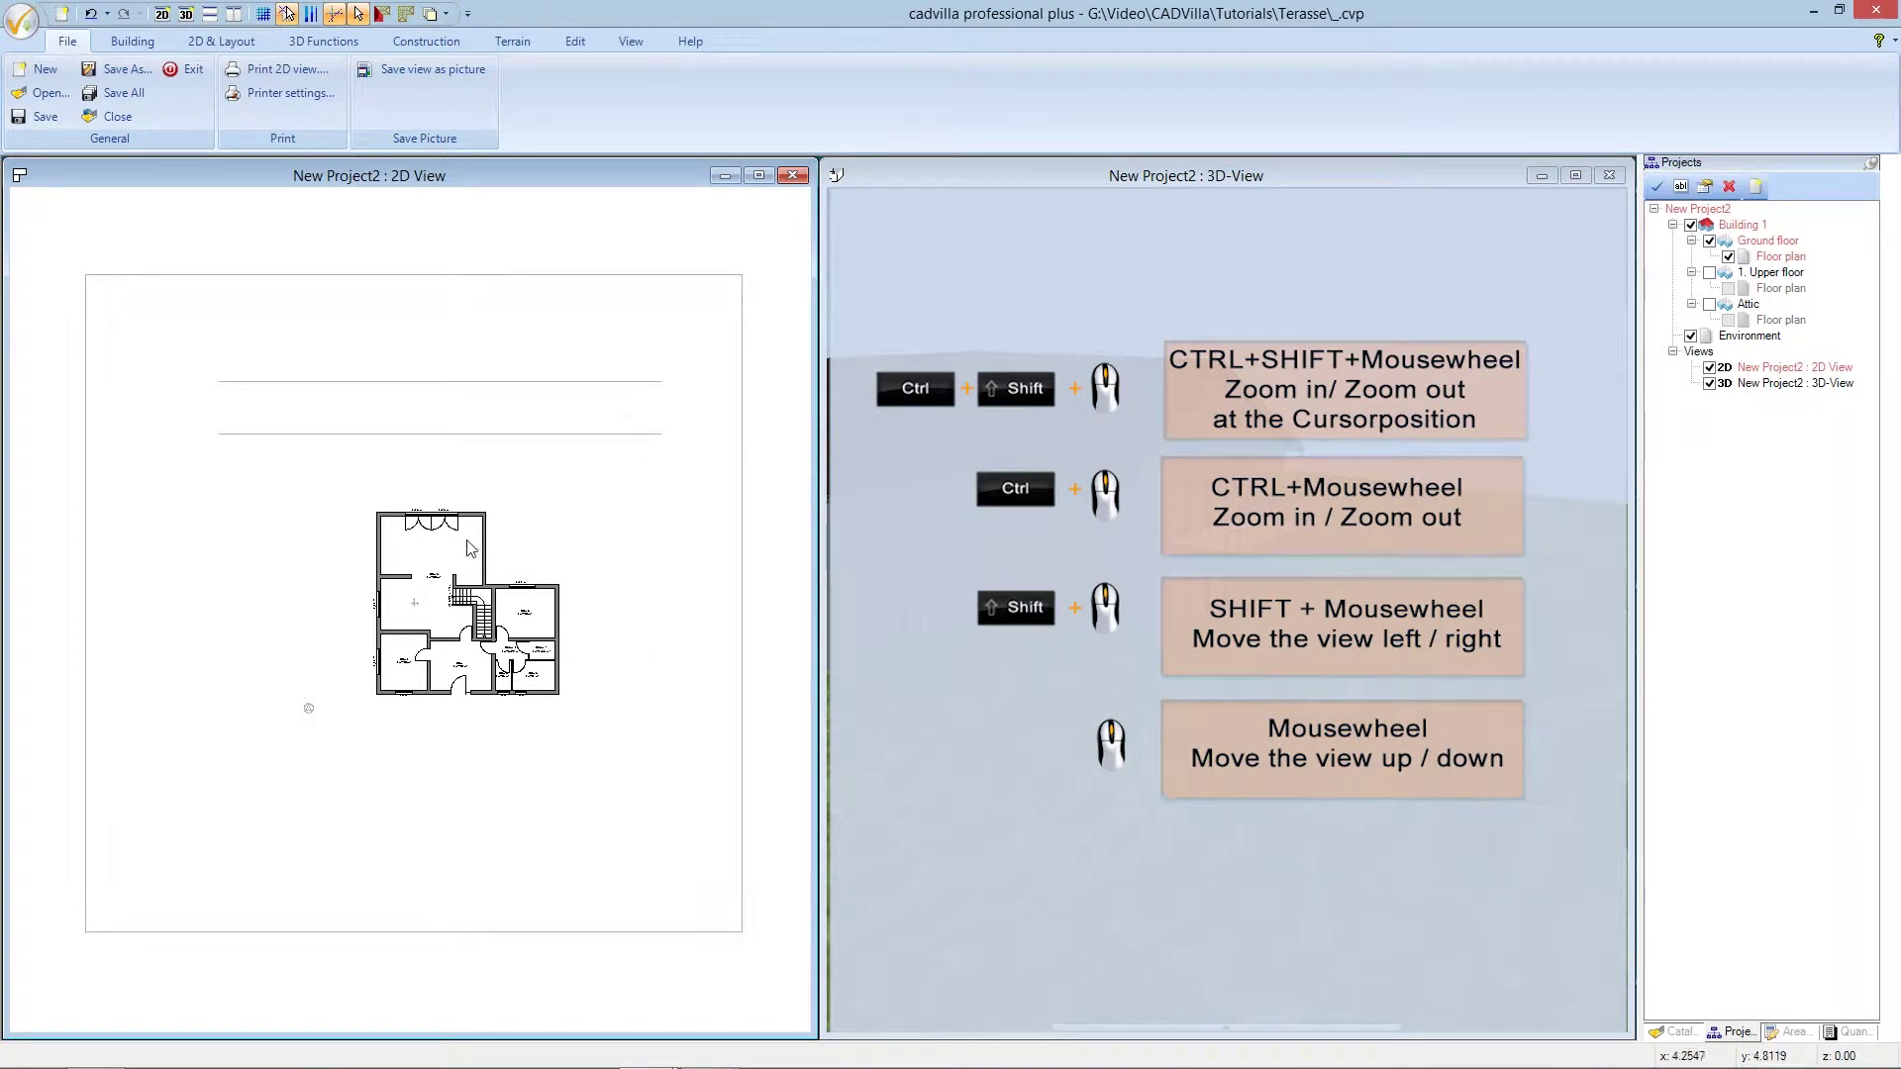
pyautogui.keyDown('ctrl'); pyautogui.keyDown('shift'); pyautogui.scroll(1, 402, 549); pyautogui.keyUp('shift'); pyautogui.keyUp('ctrl')
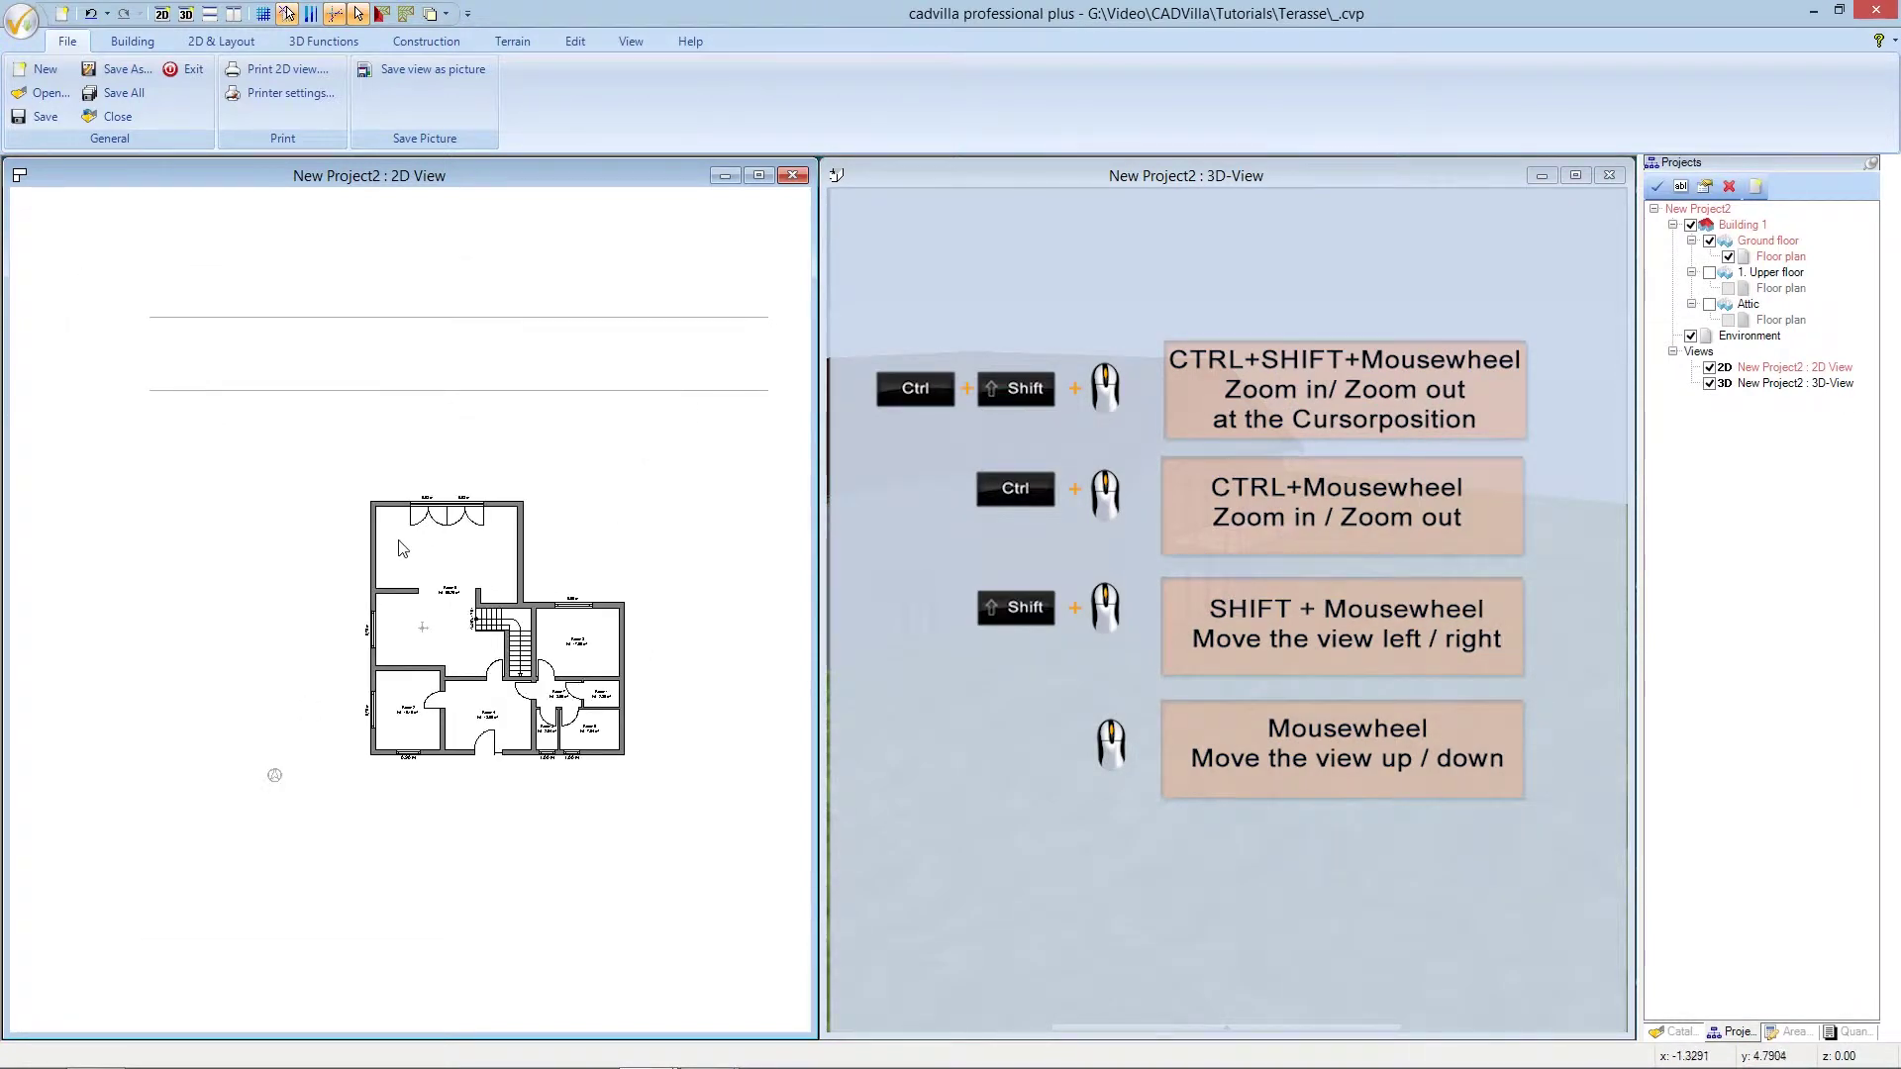
pyautogui.keyDown('ctrl'); pyautogui.keyDown('shift'); pyautogui.scroll(1, 402, 548); pyautogui.keyUp('shift'); pyautogui.keyUp('ctrl')
pyautogui.keyDown('ctrl'); pyautogui.keyDown('shift'); pyautogui.scroll(1, 407, 547); pyautogui.keyUp('shift'); pyautogui.keyUp('ctrl')
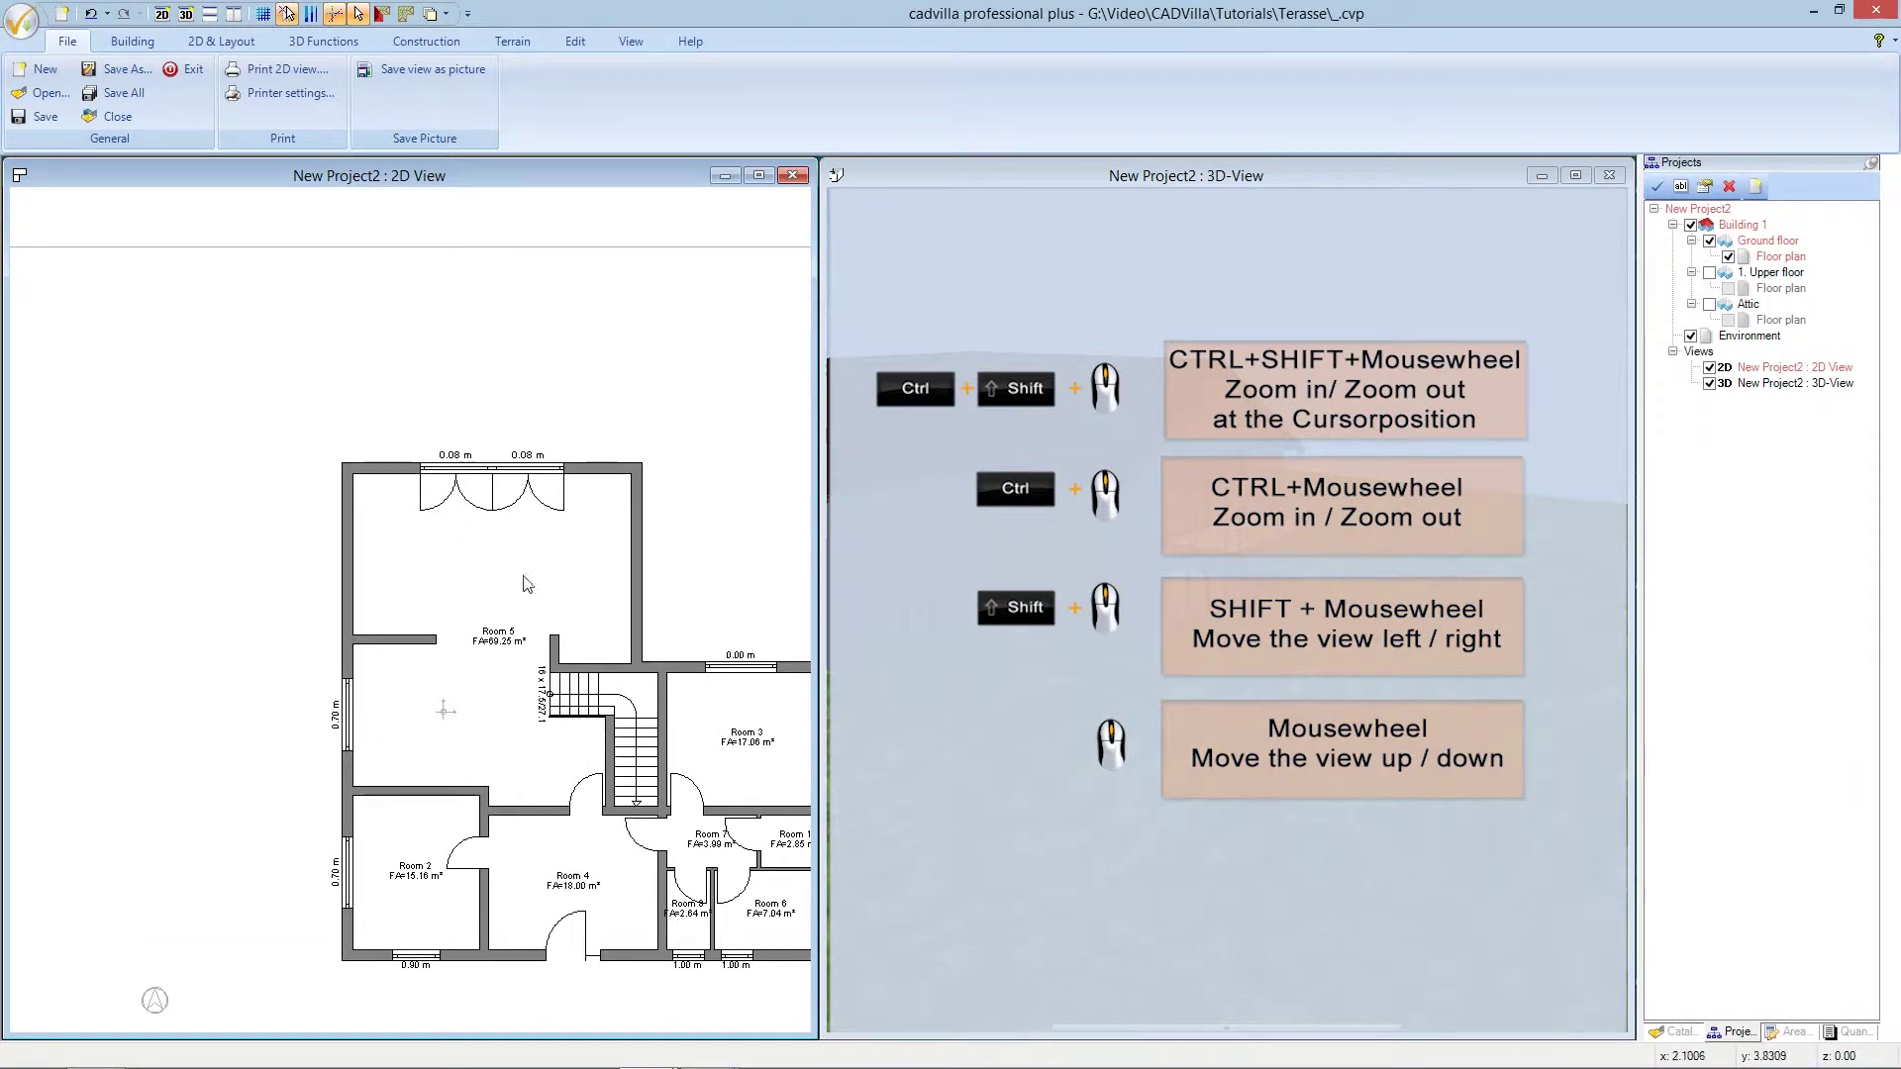
pyautogui.scroll(1, 554, 598)
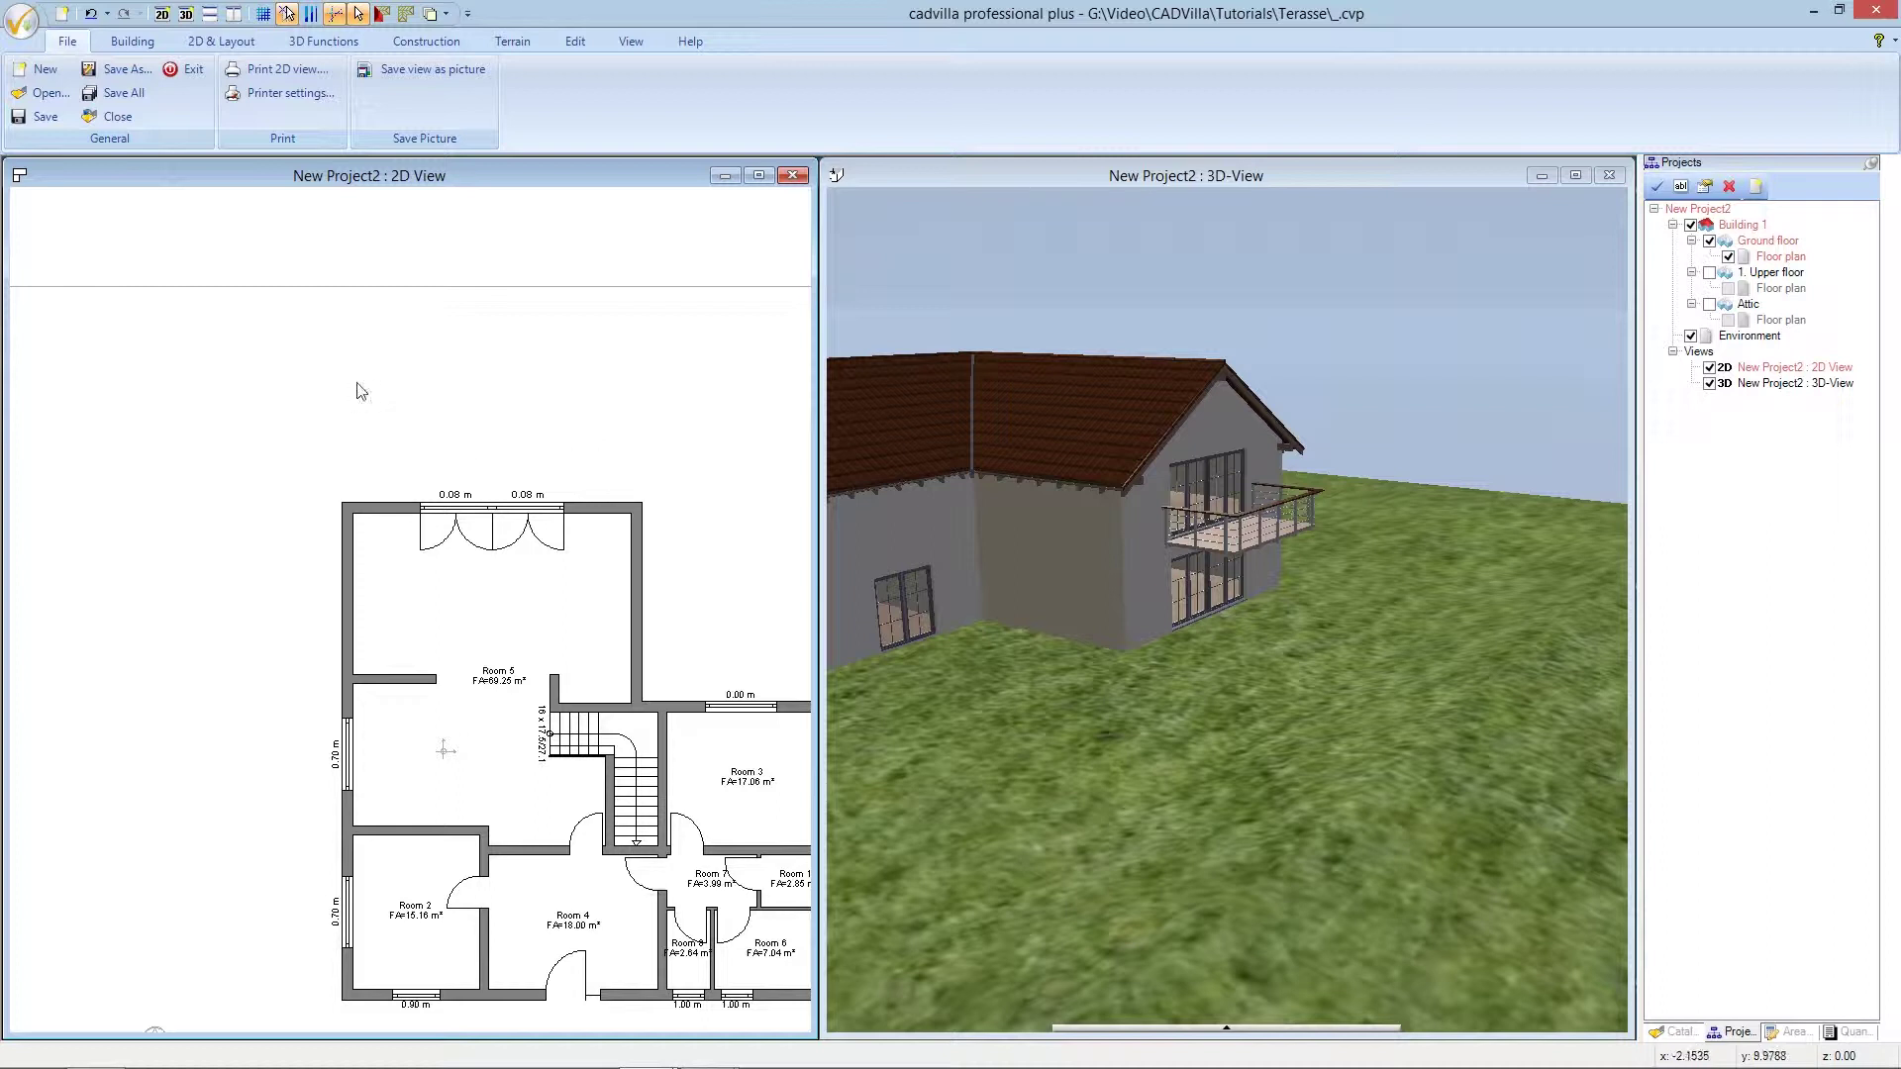
# Start the numeric parallel guideline tool and set the guidelines' appearance to a lime line colour
pyautogui.click(229, 46)
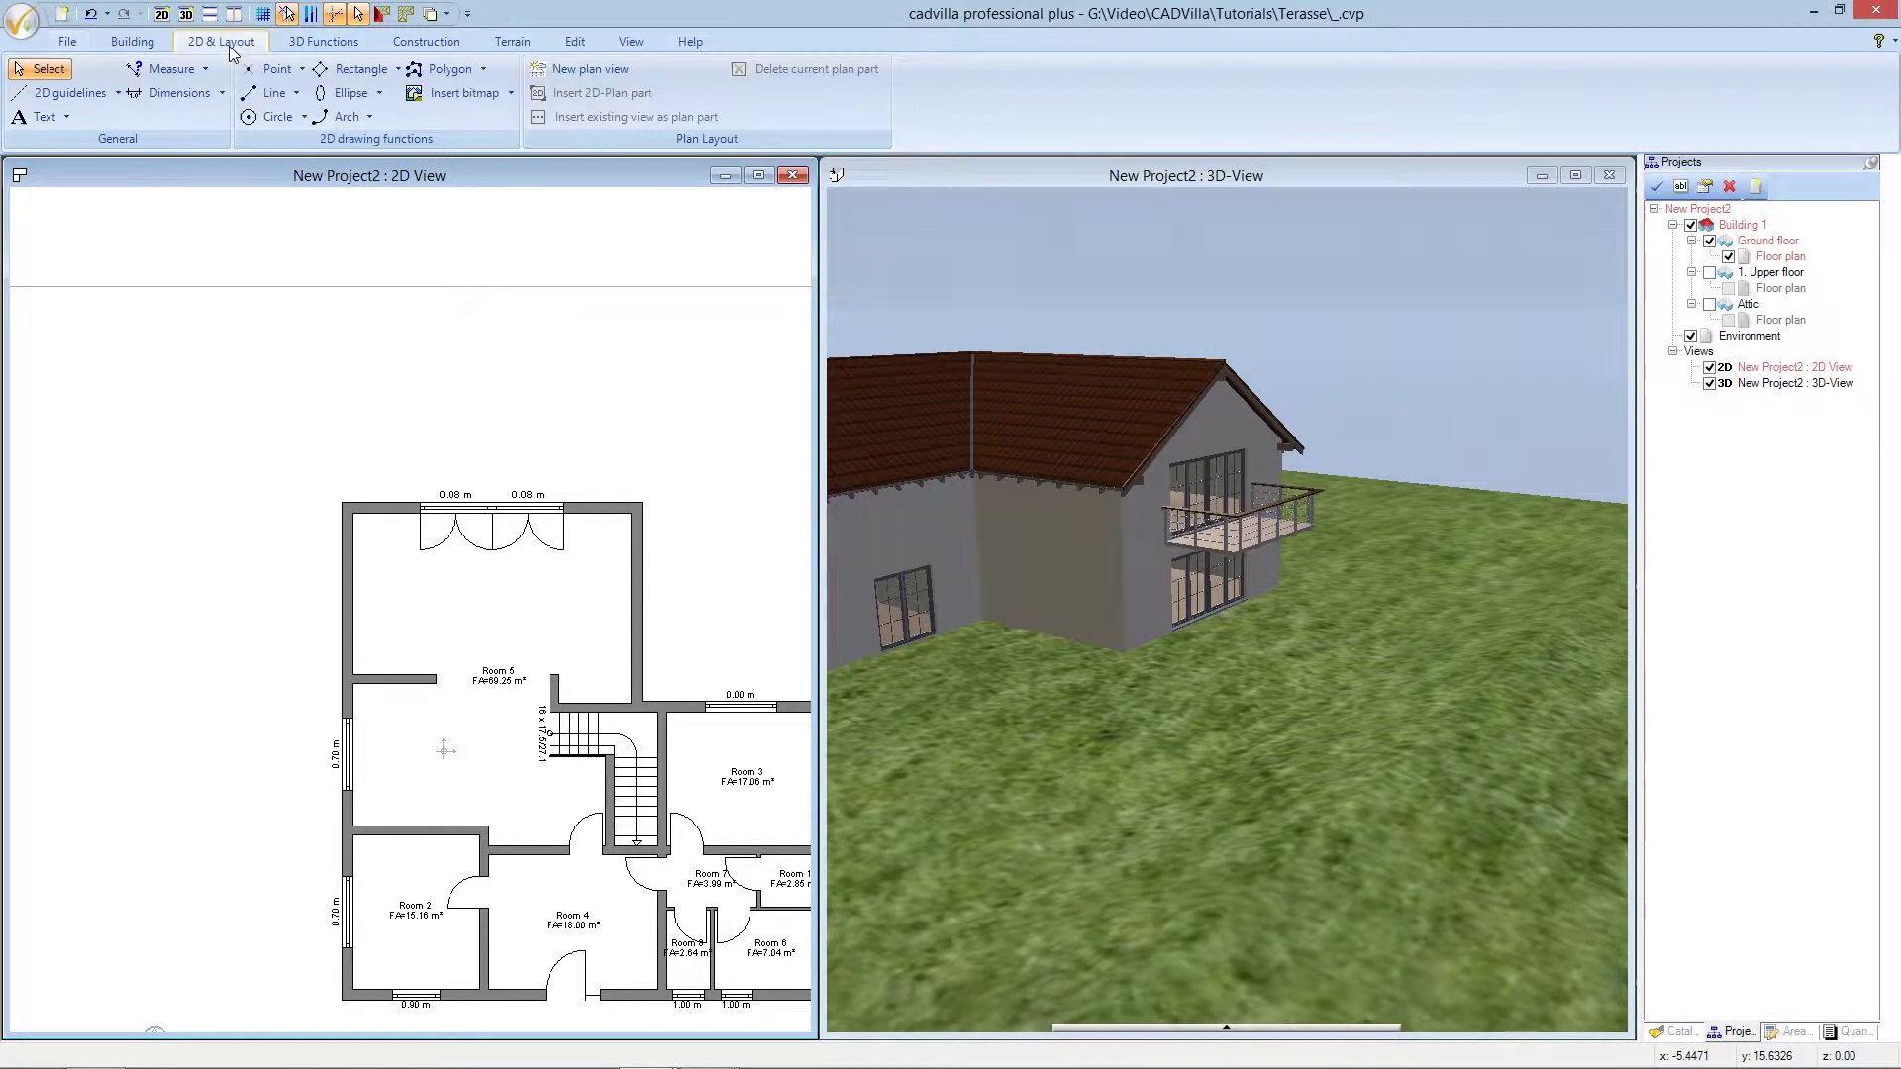
pyautogui.click(114, 94)
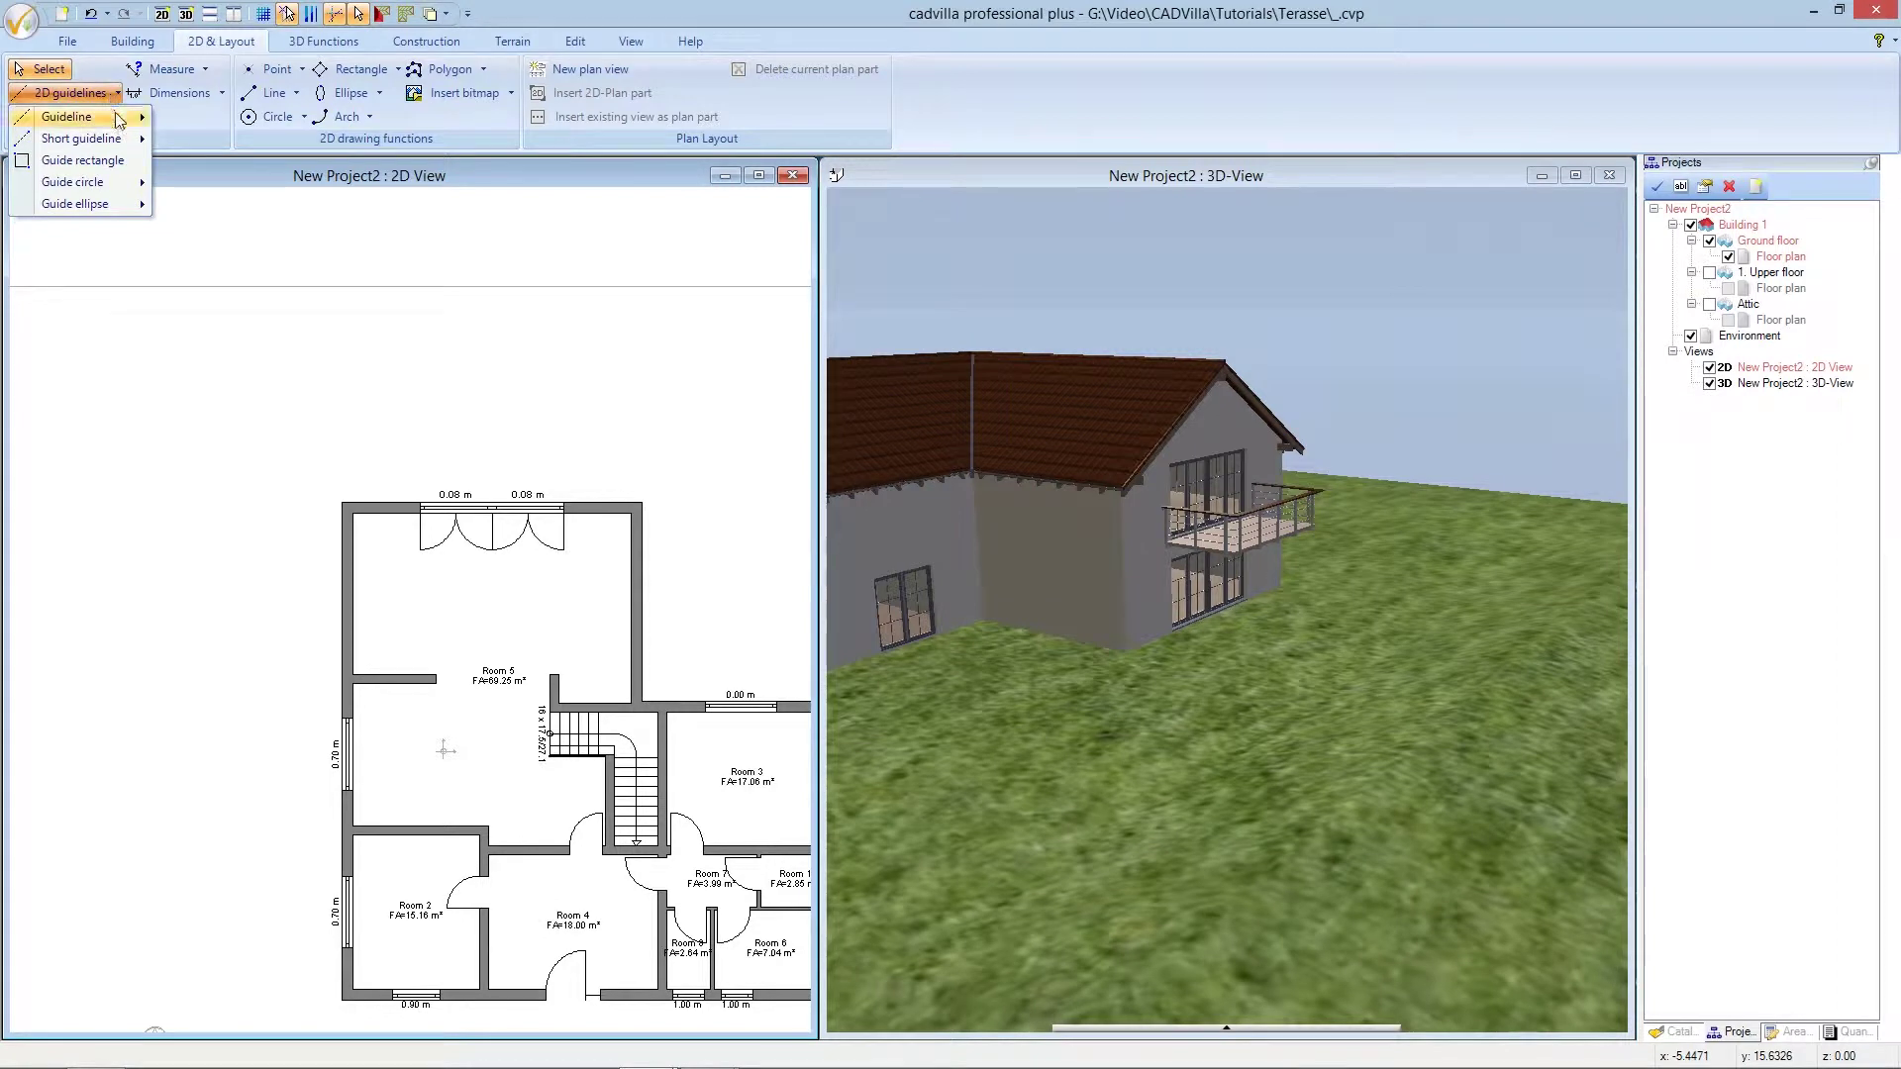
pyautogui.moveTo(125, 119)
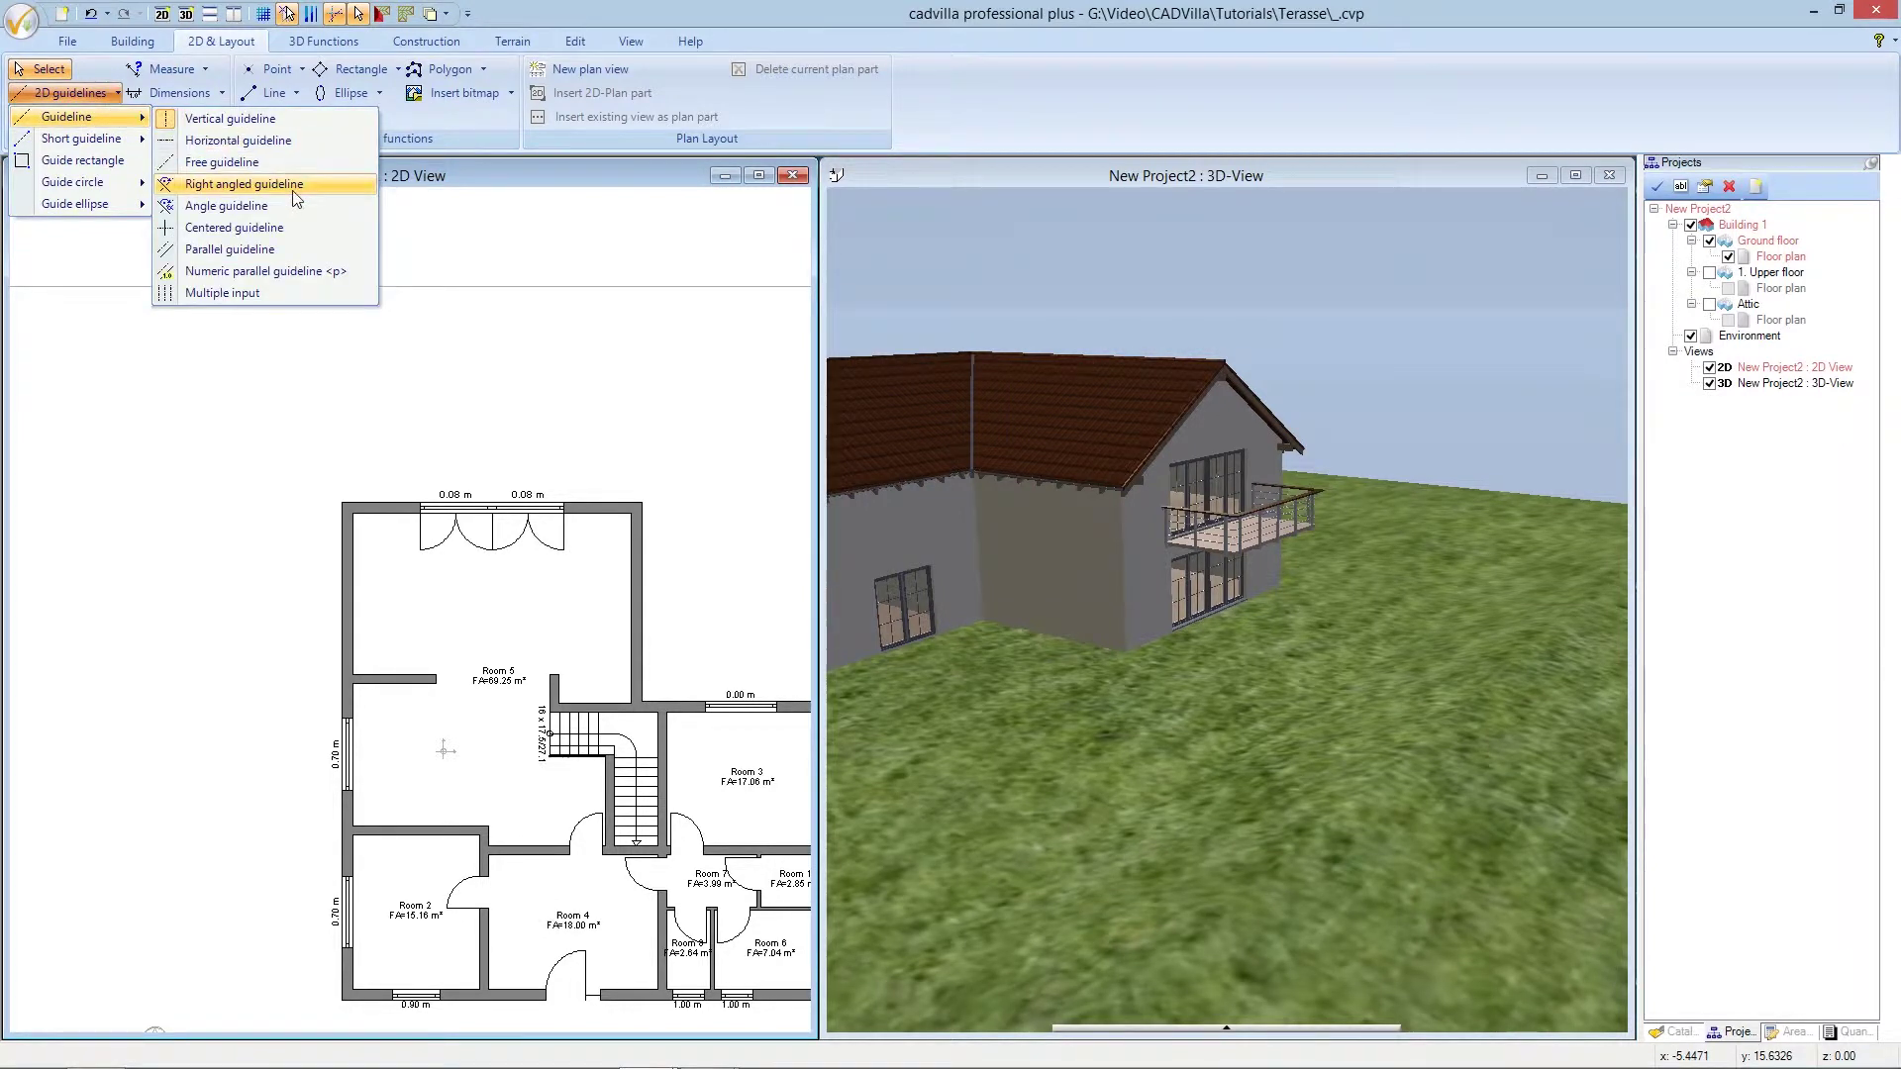
pyautogui.click(356, 271)
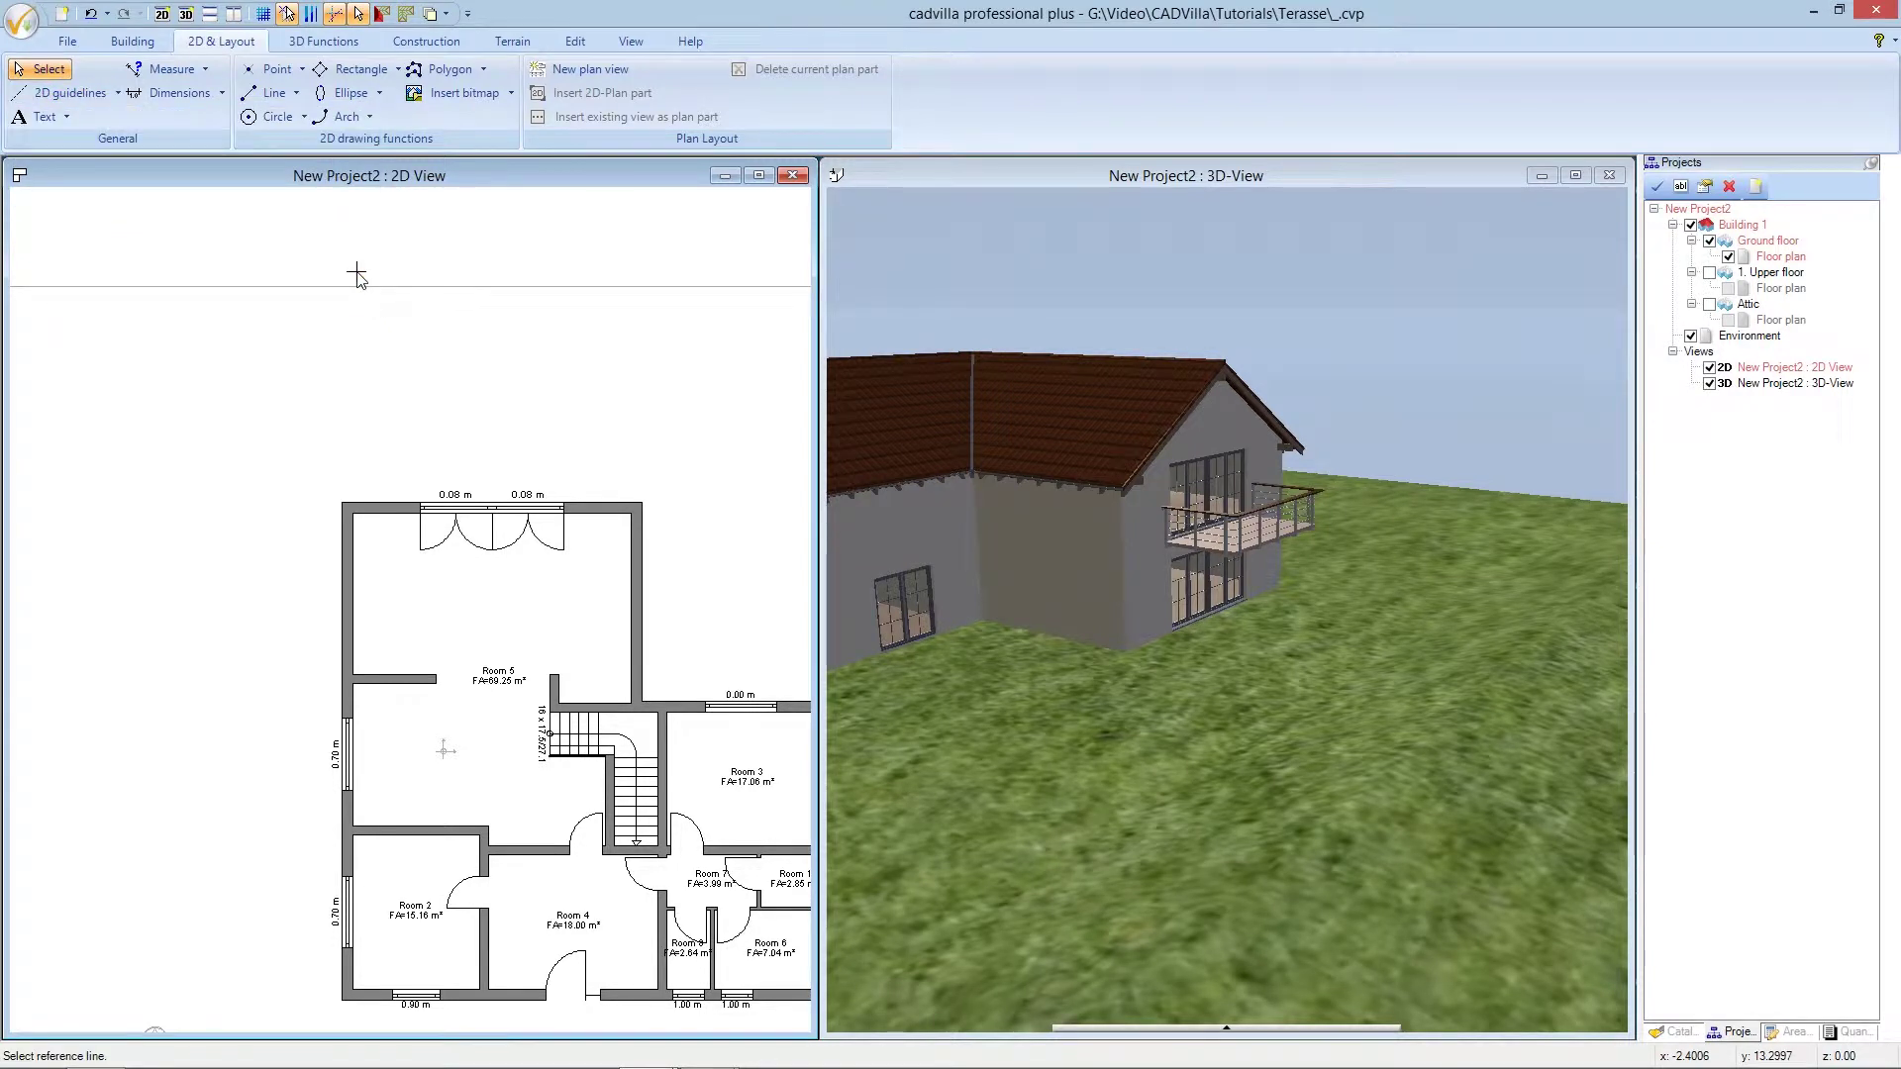
pyautogui.rightClick(513, 364)
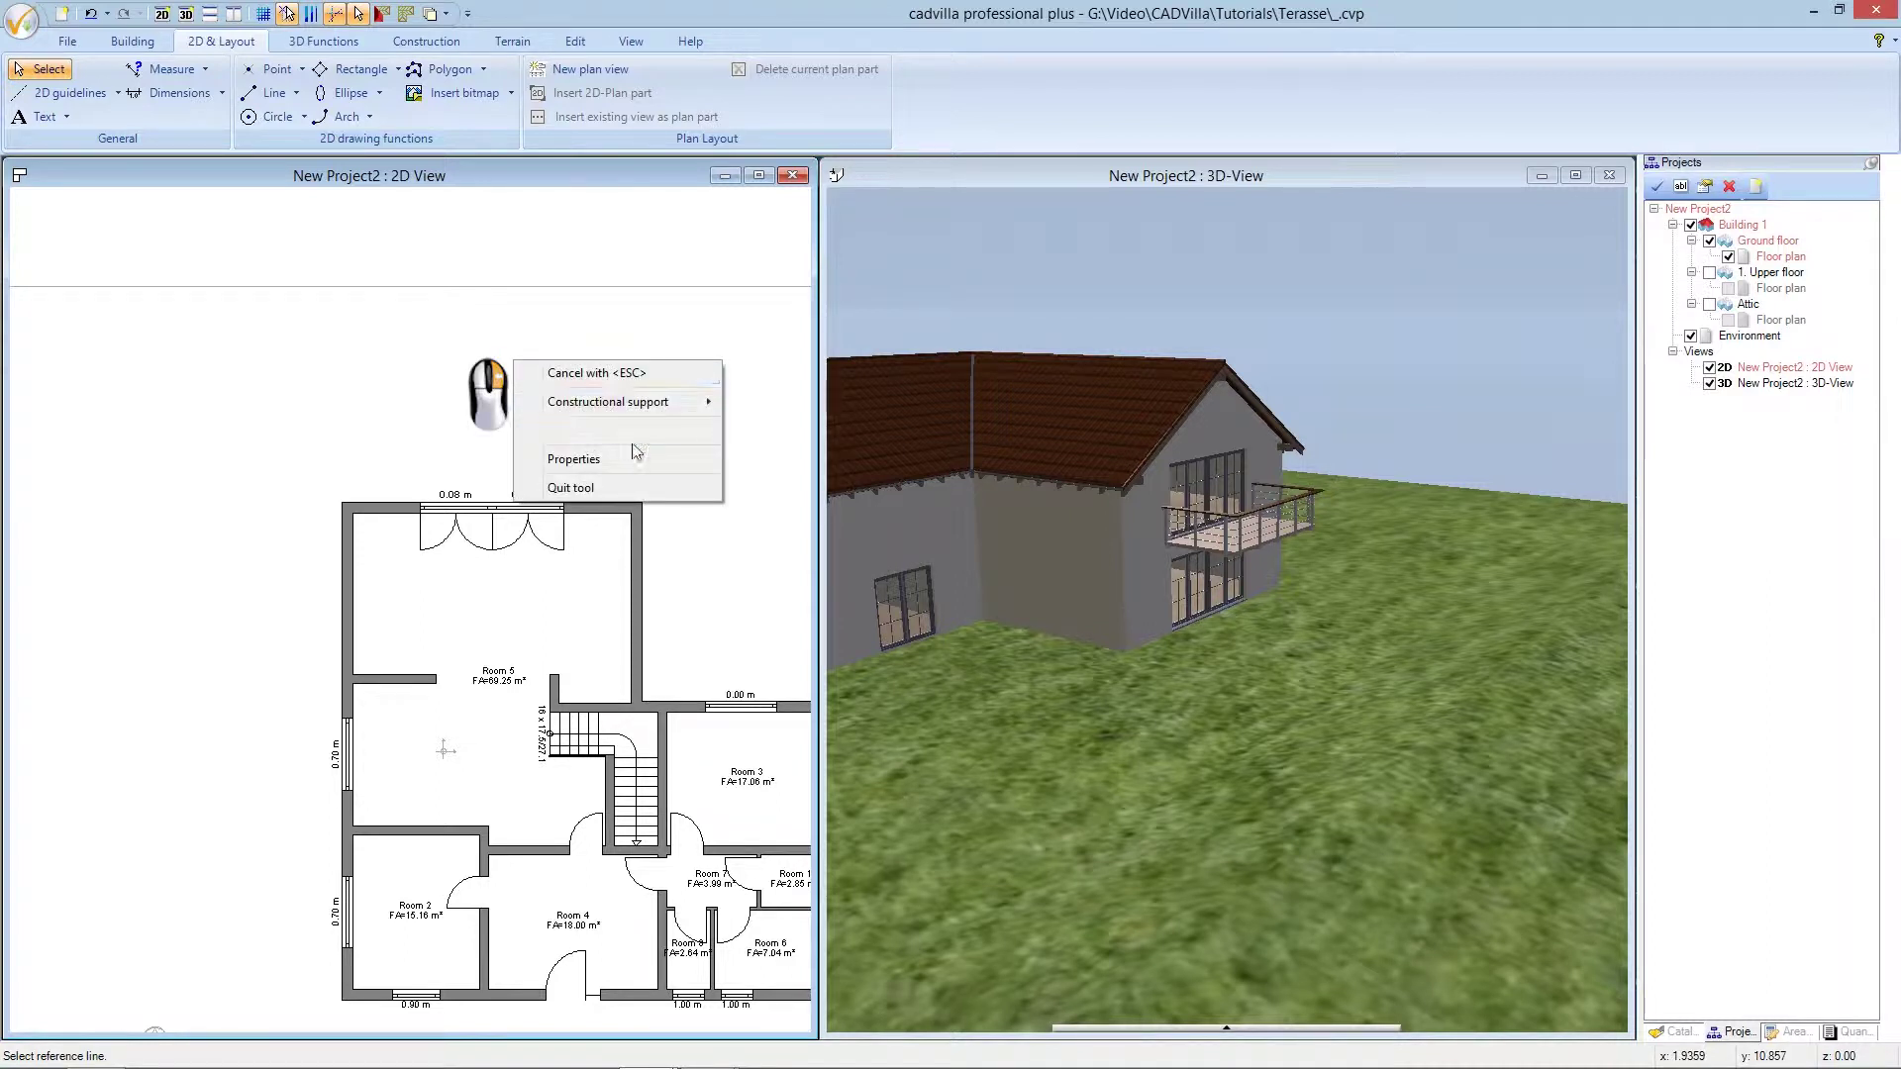
pyautogui.click(640, 458)
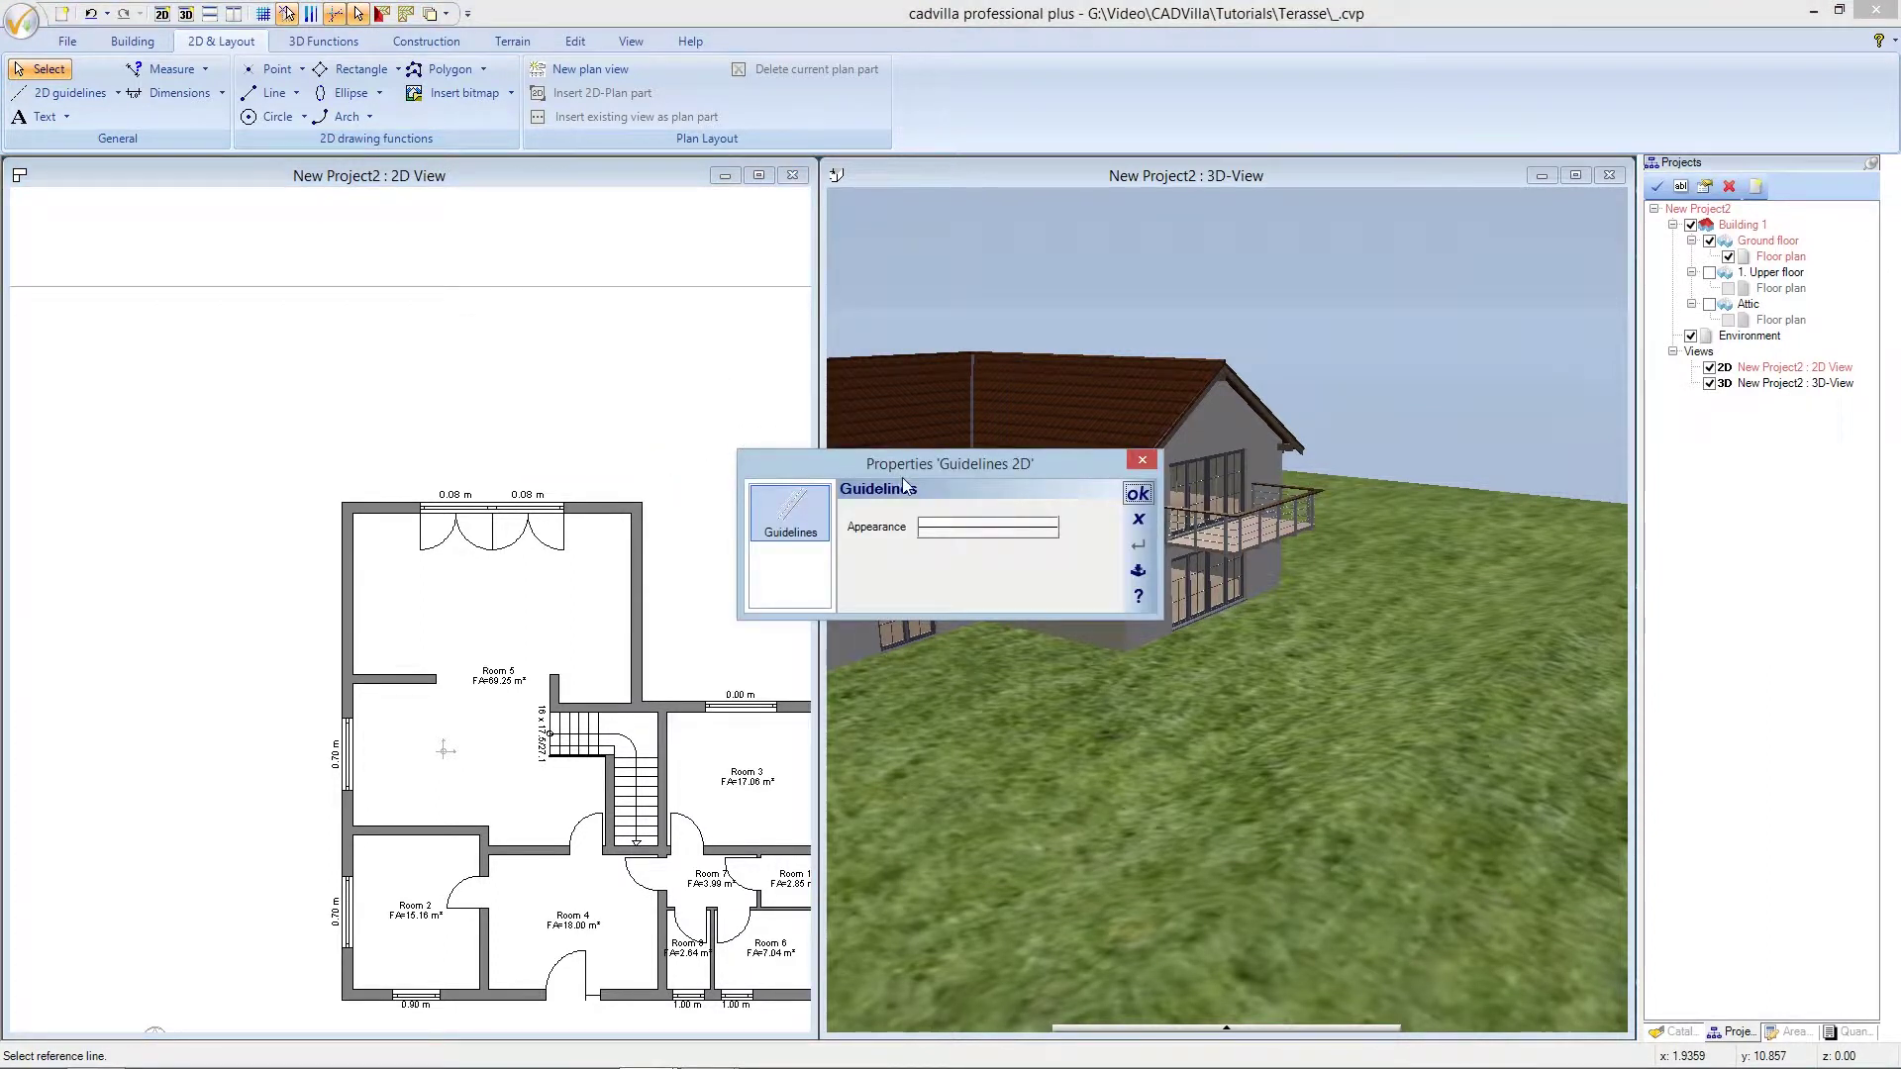
pyautogui.click(970, 532)
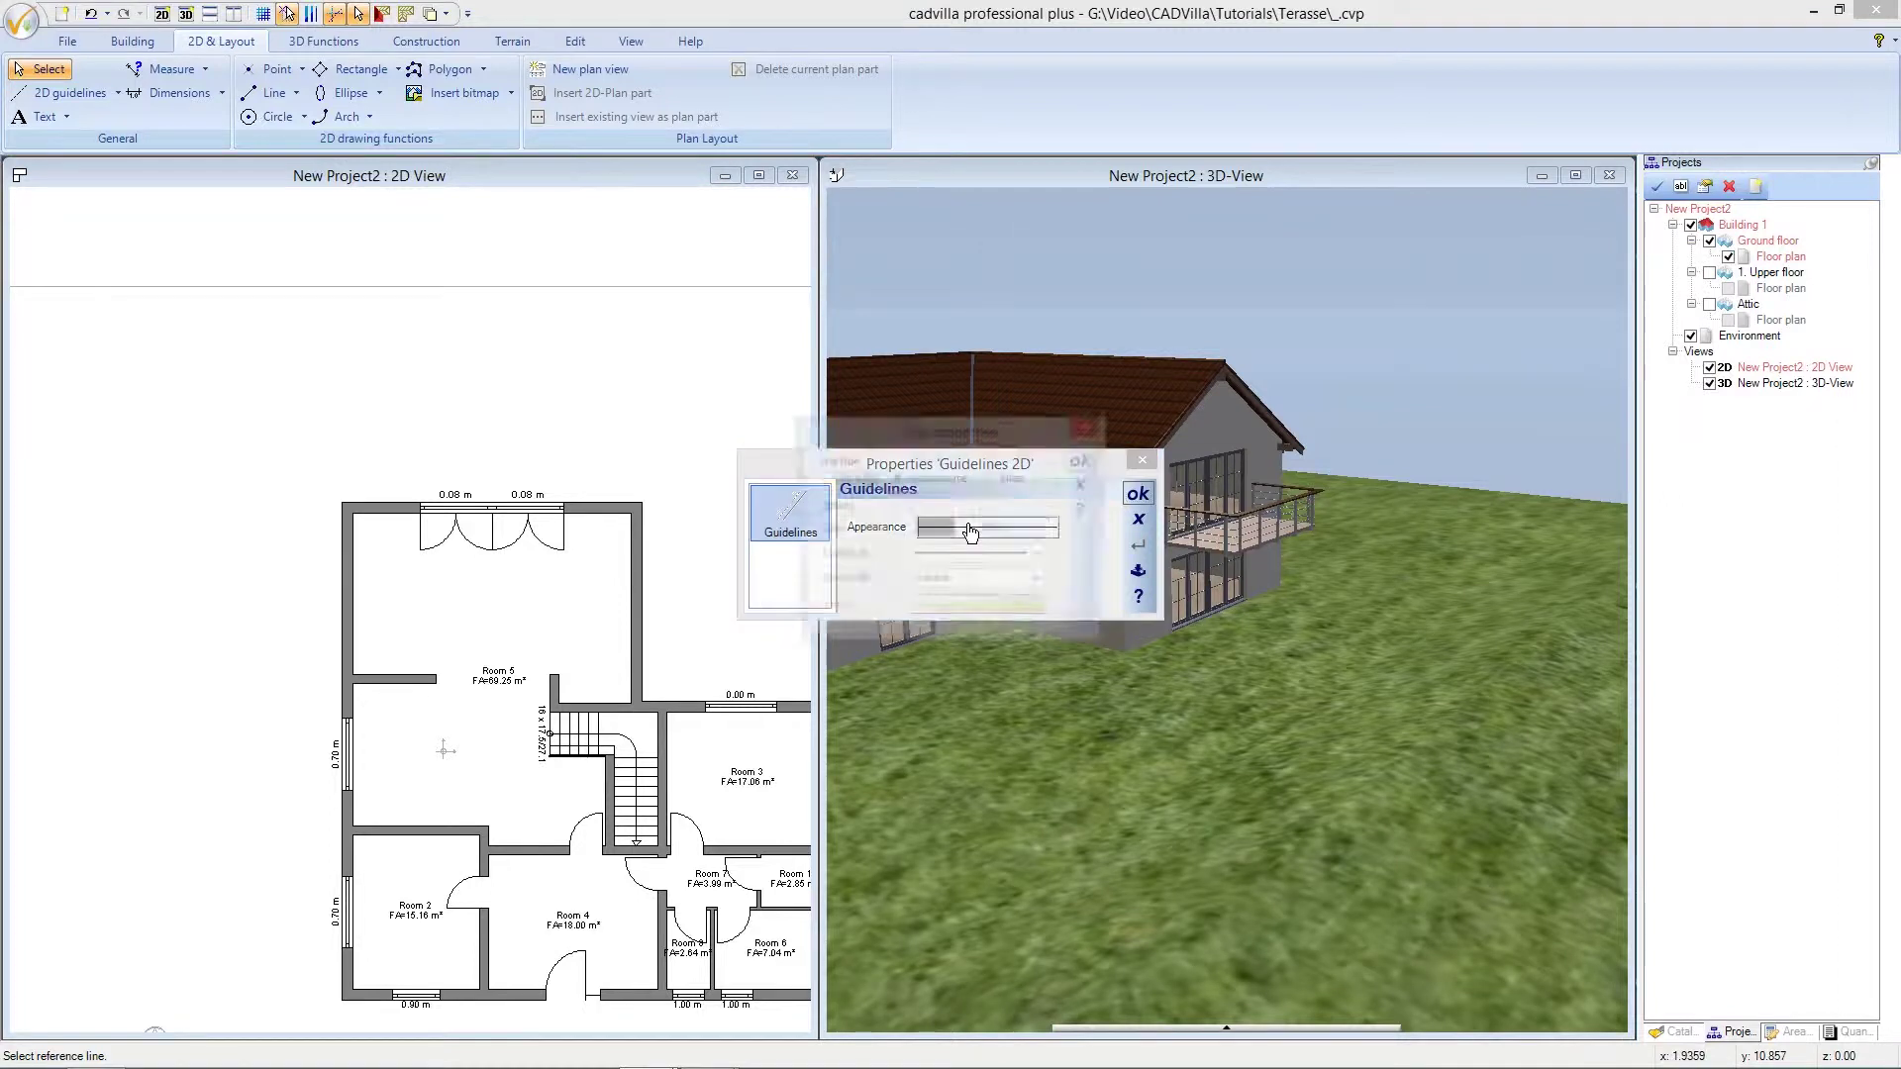
pyautogui.click(980, 530)
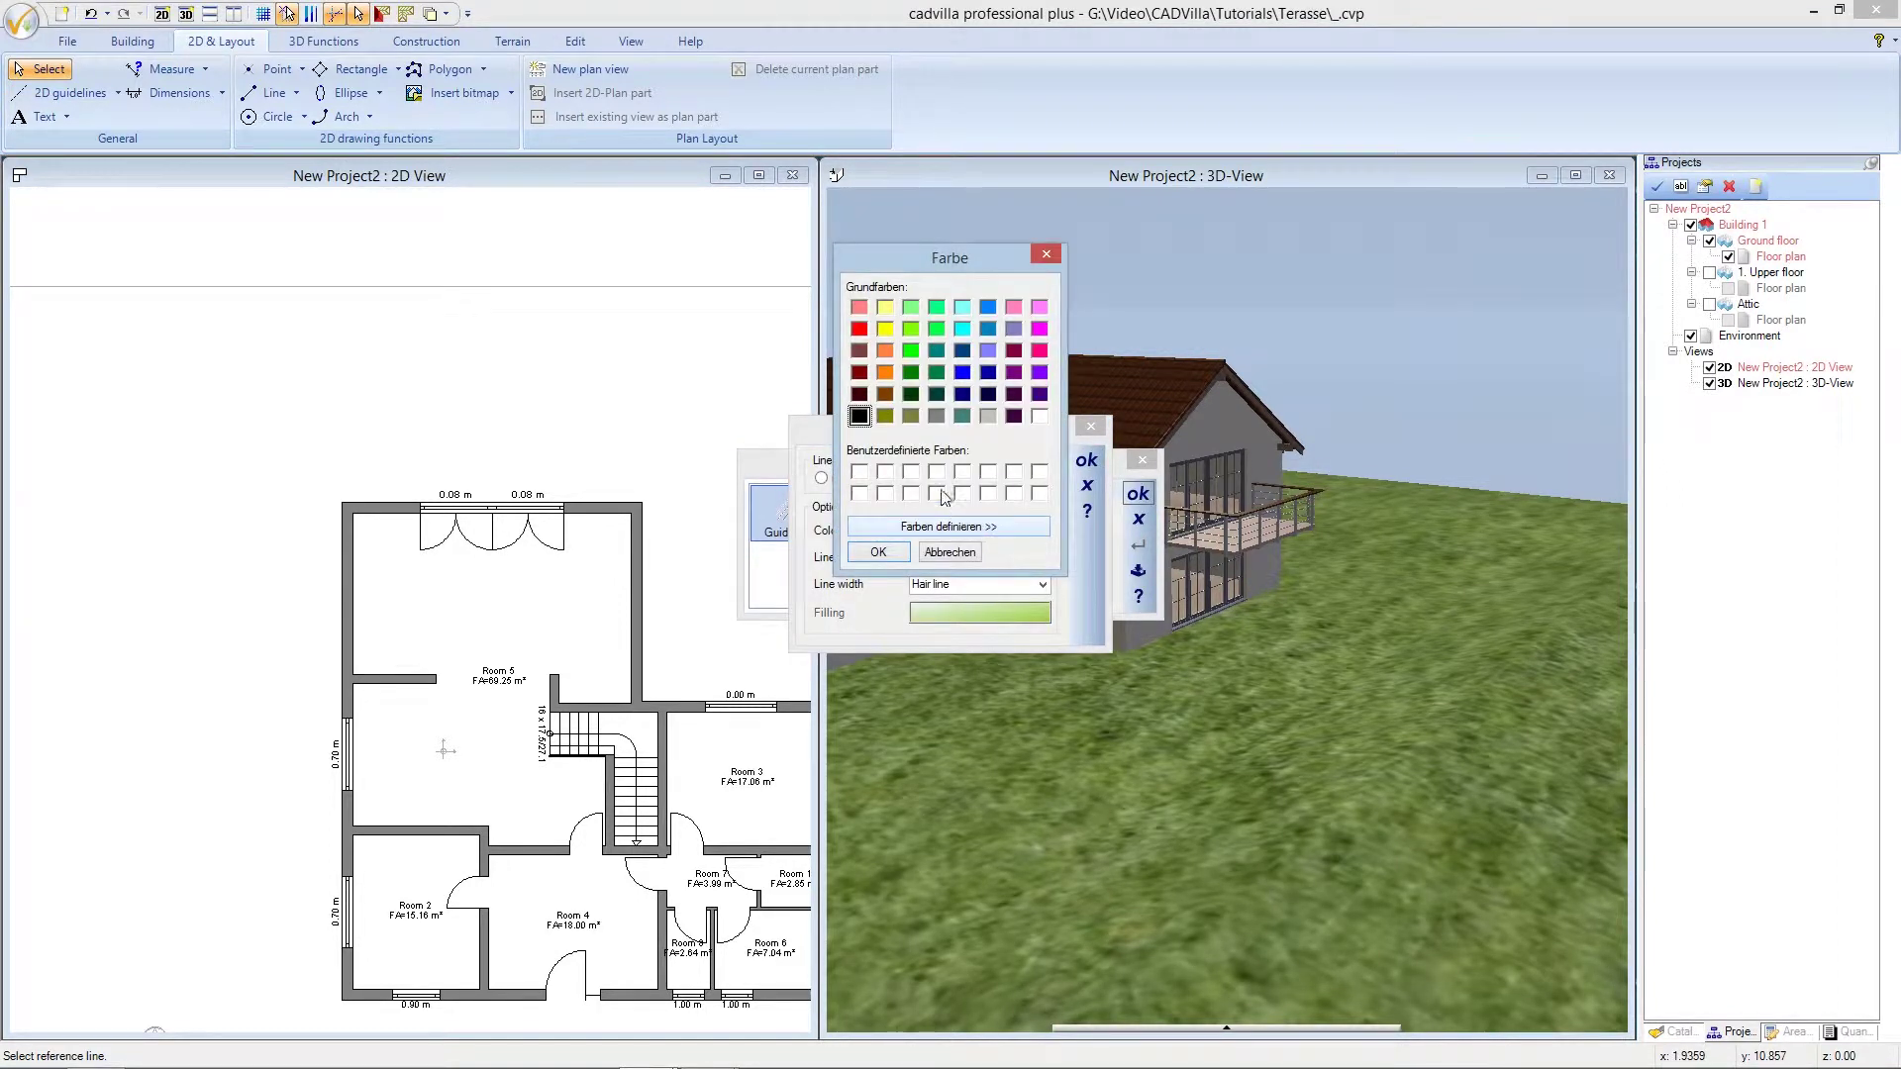
pyautogui.click(910, 351)
pyautogui.click(878, 552)
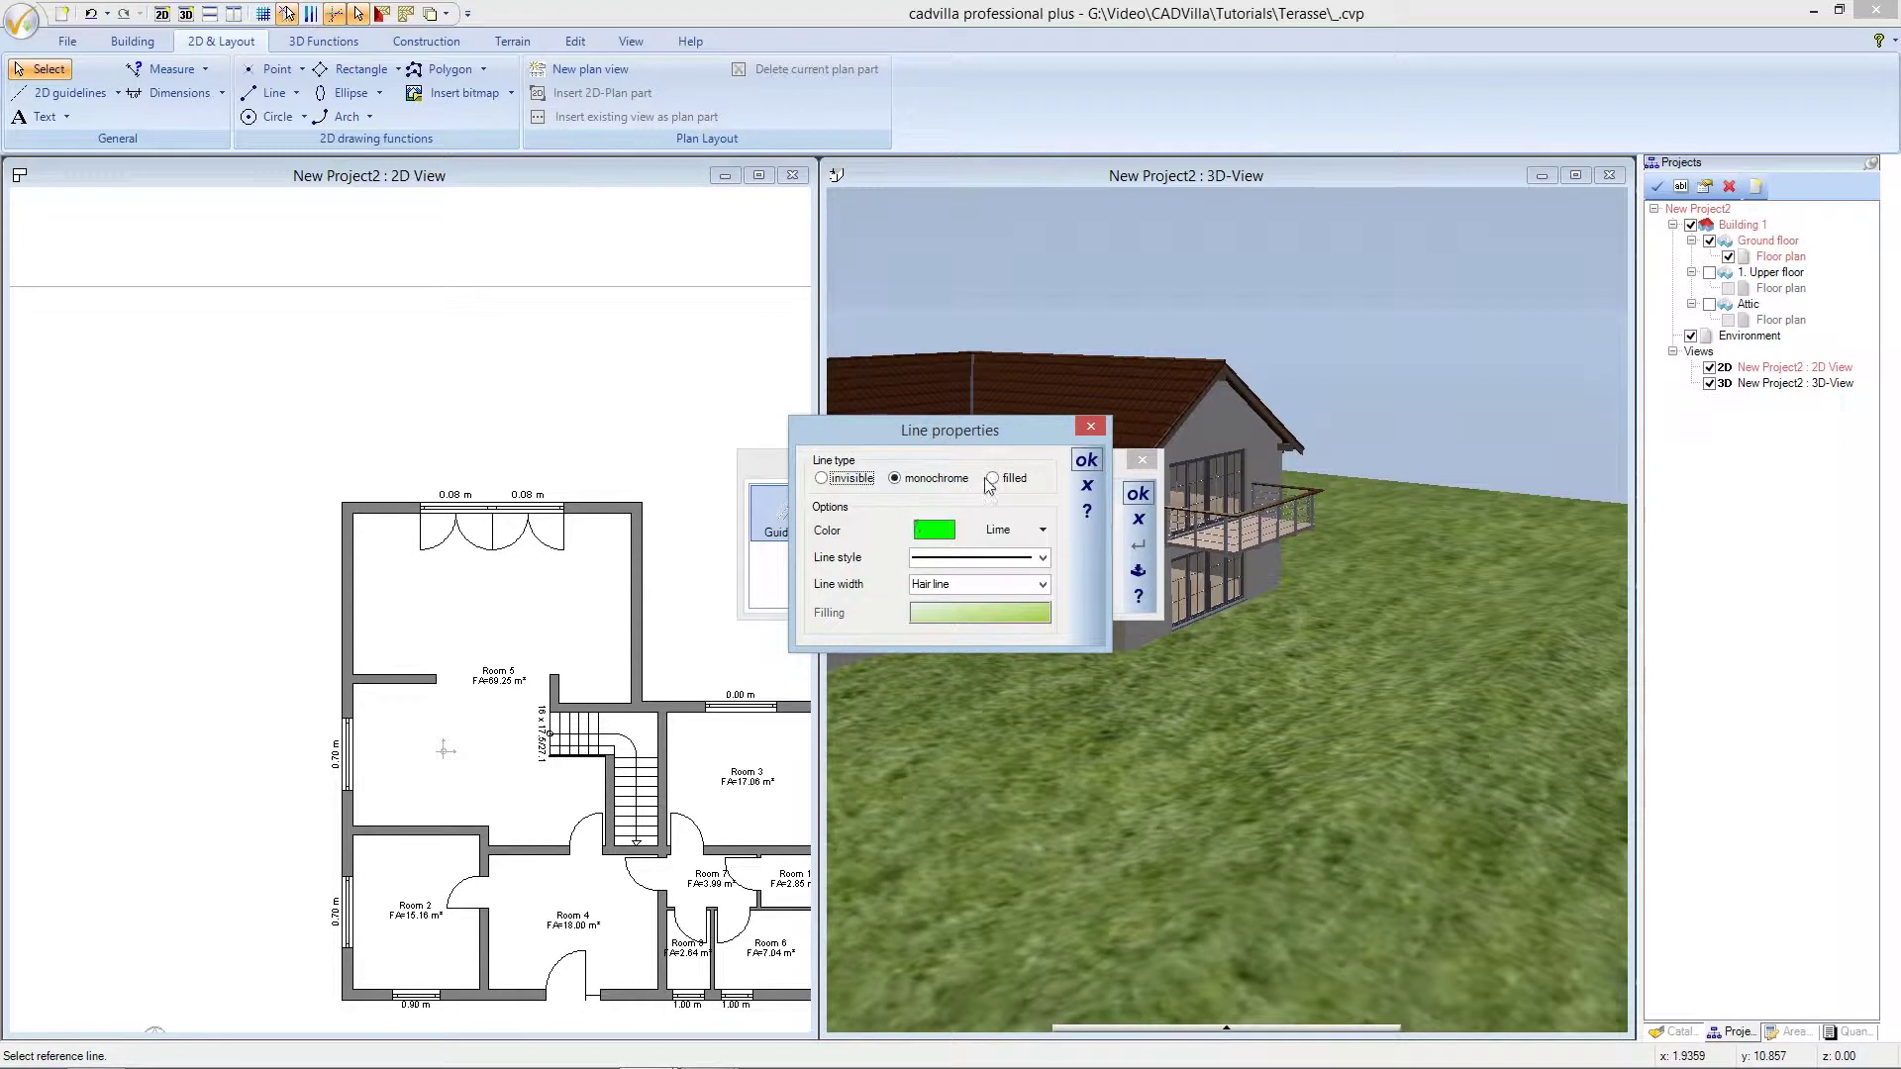
pyautogui.click(1086, 460)
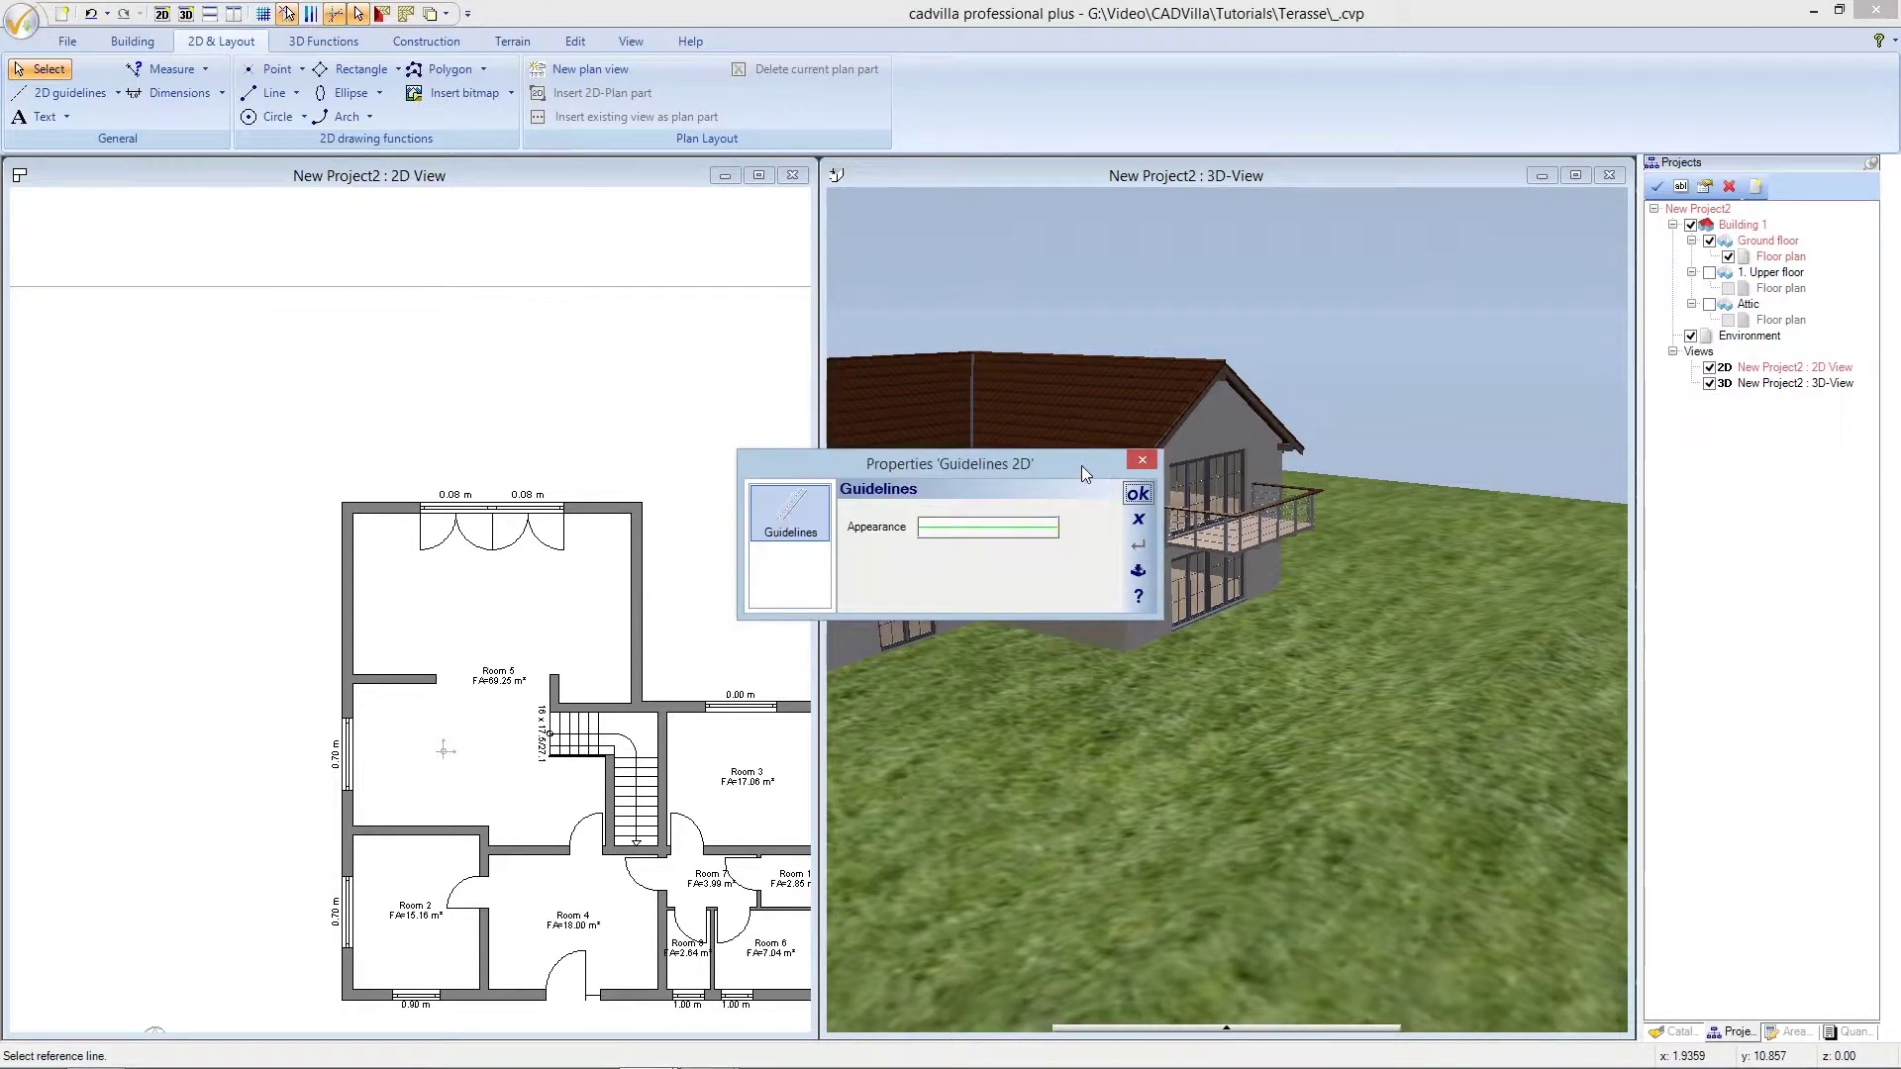
pyautogui.click(1136, 495)
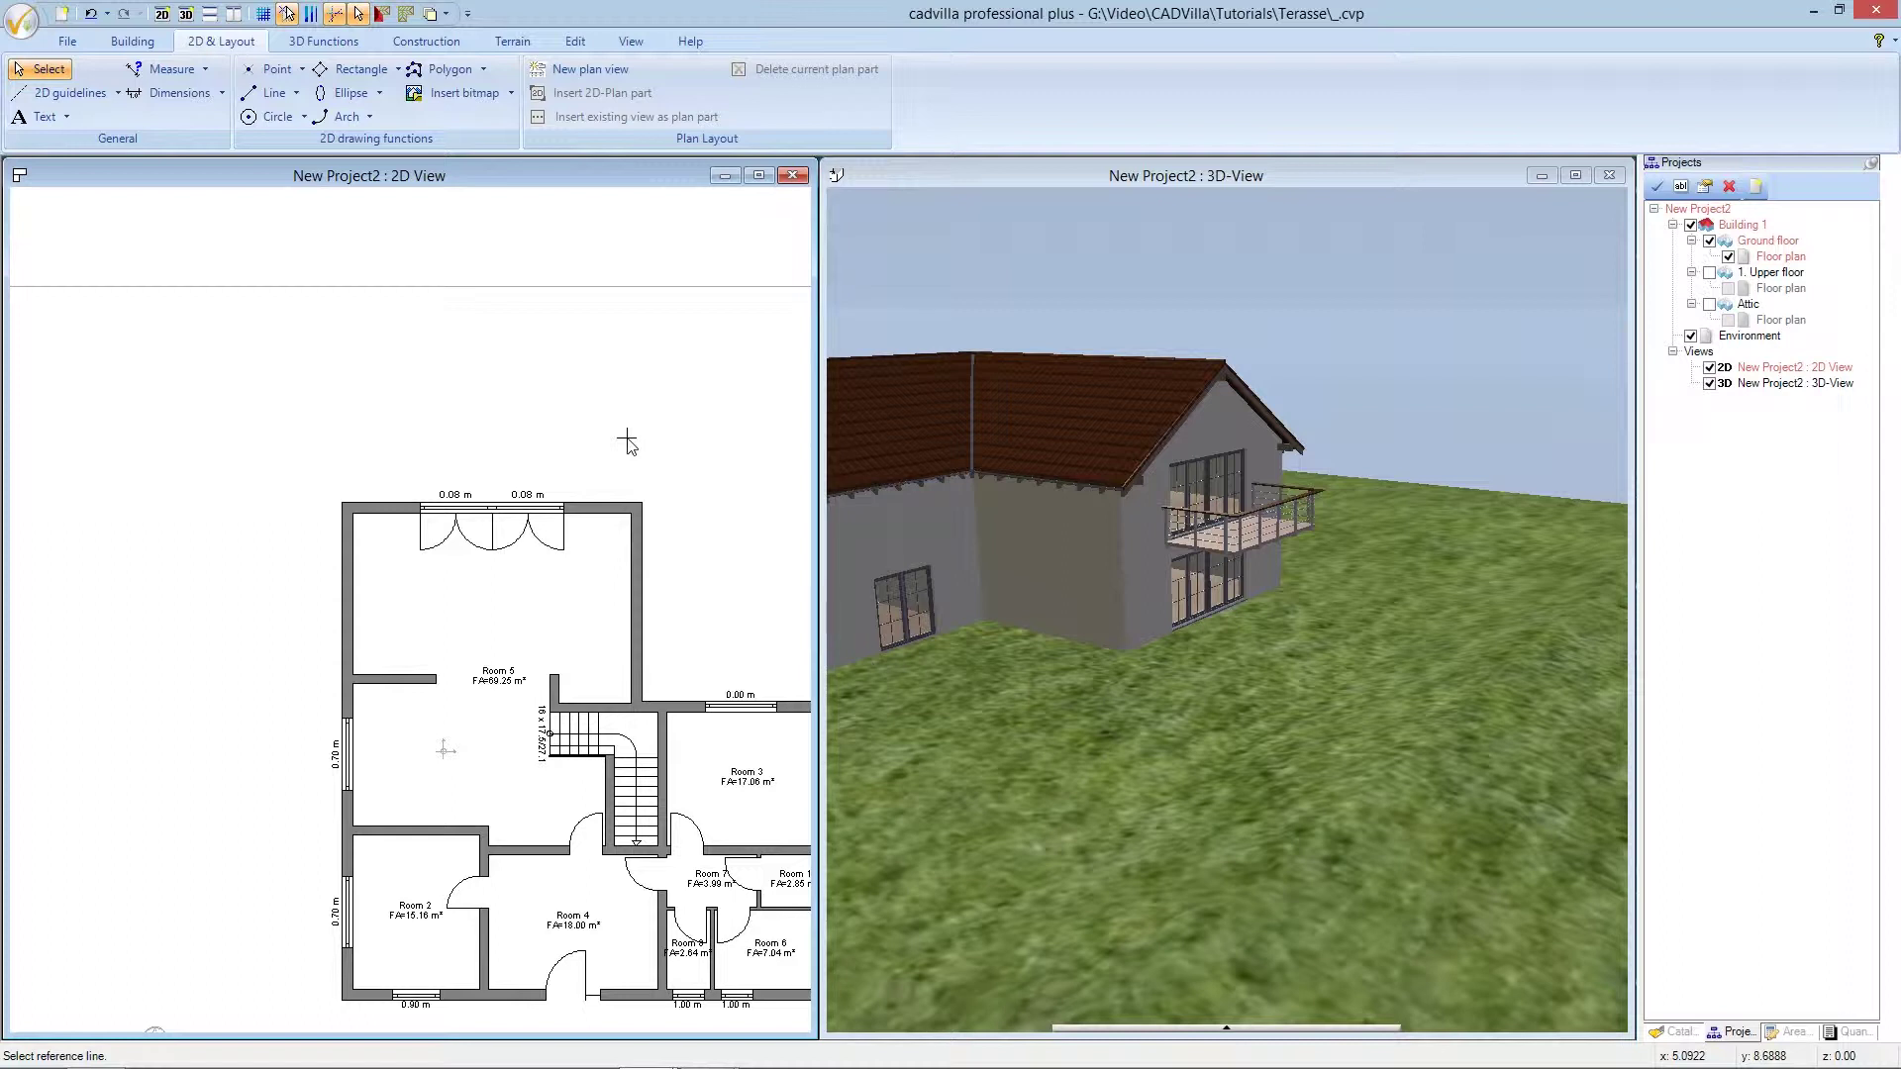
# Place a horizontal guideline 4 m outside the house wall that contains the double terrace doors
pyautogui.click(603, 505)
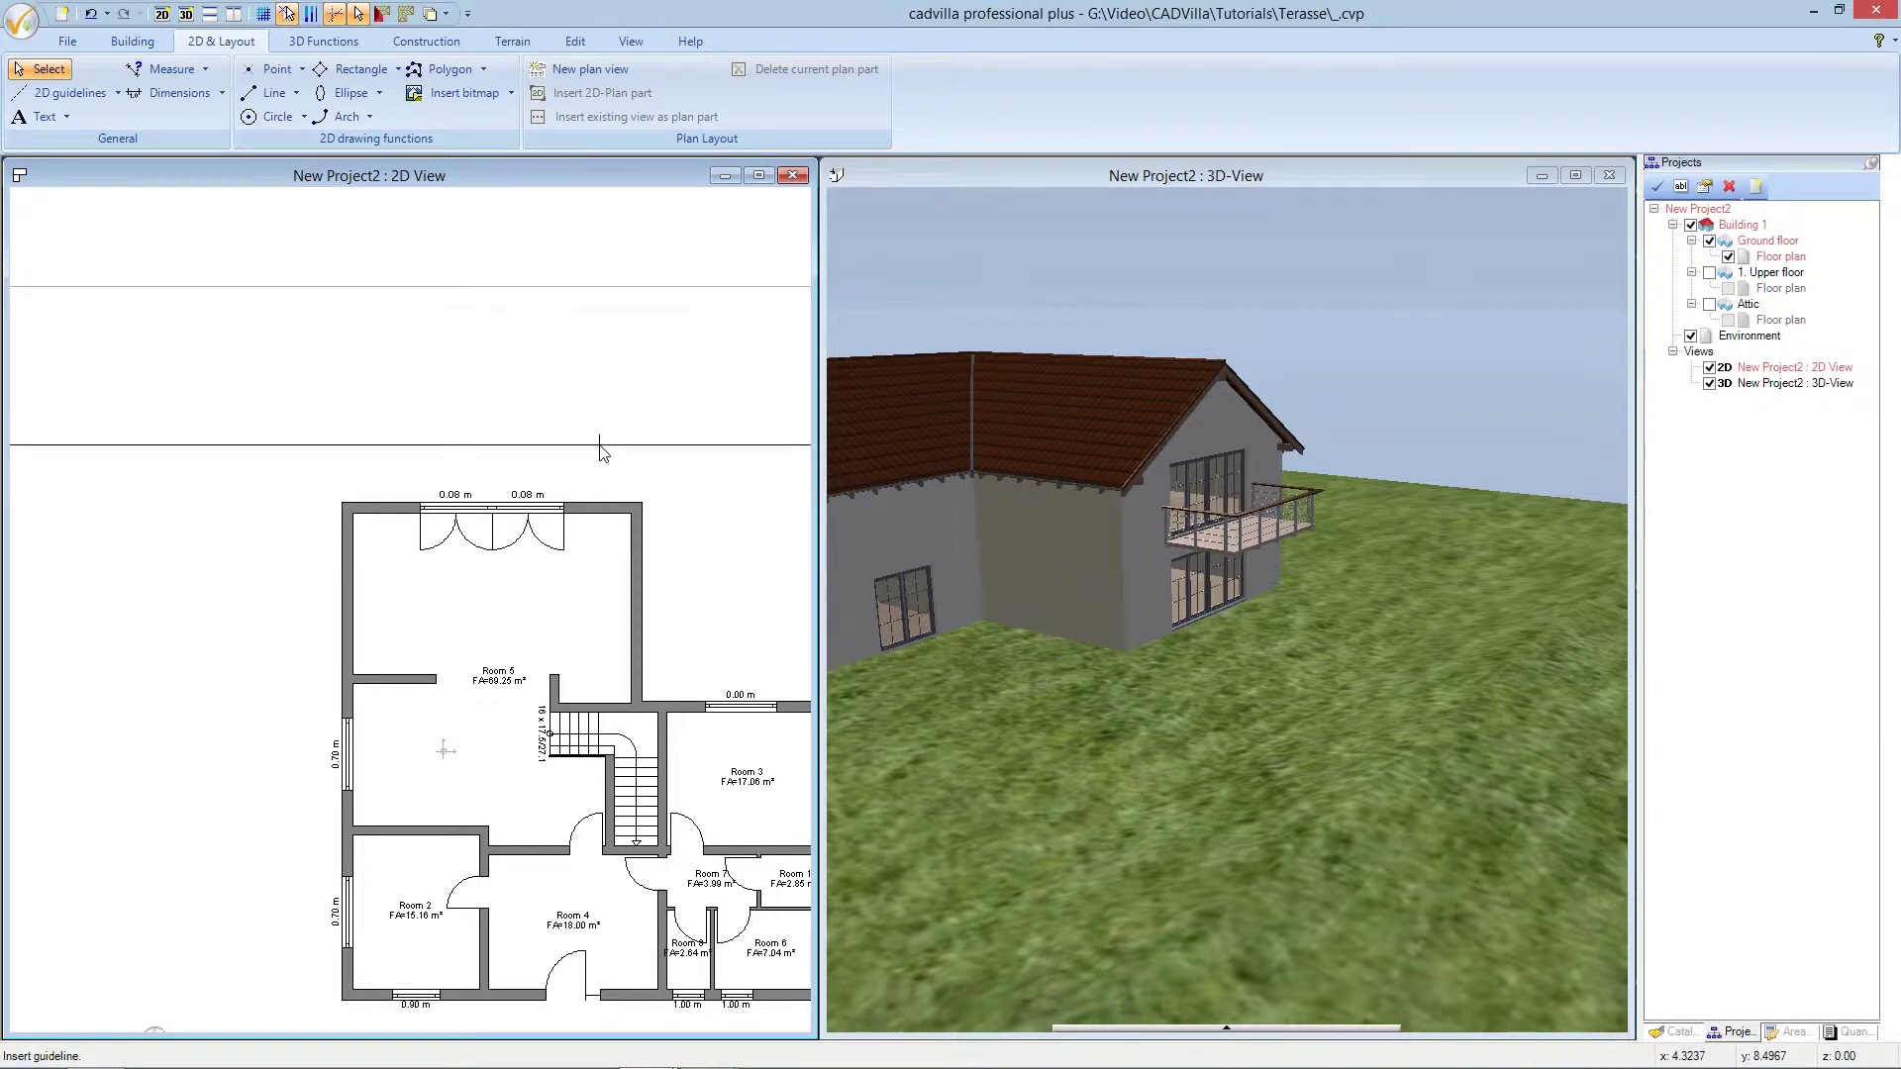
pyautogui.click(598, 445)
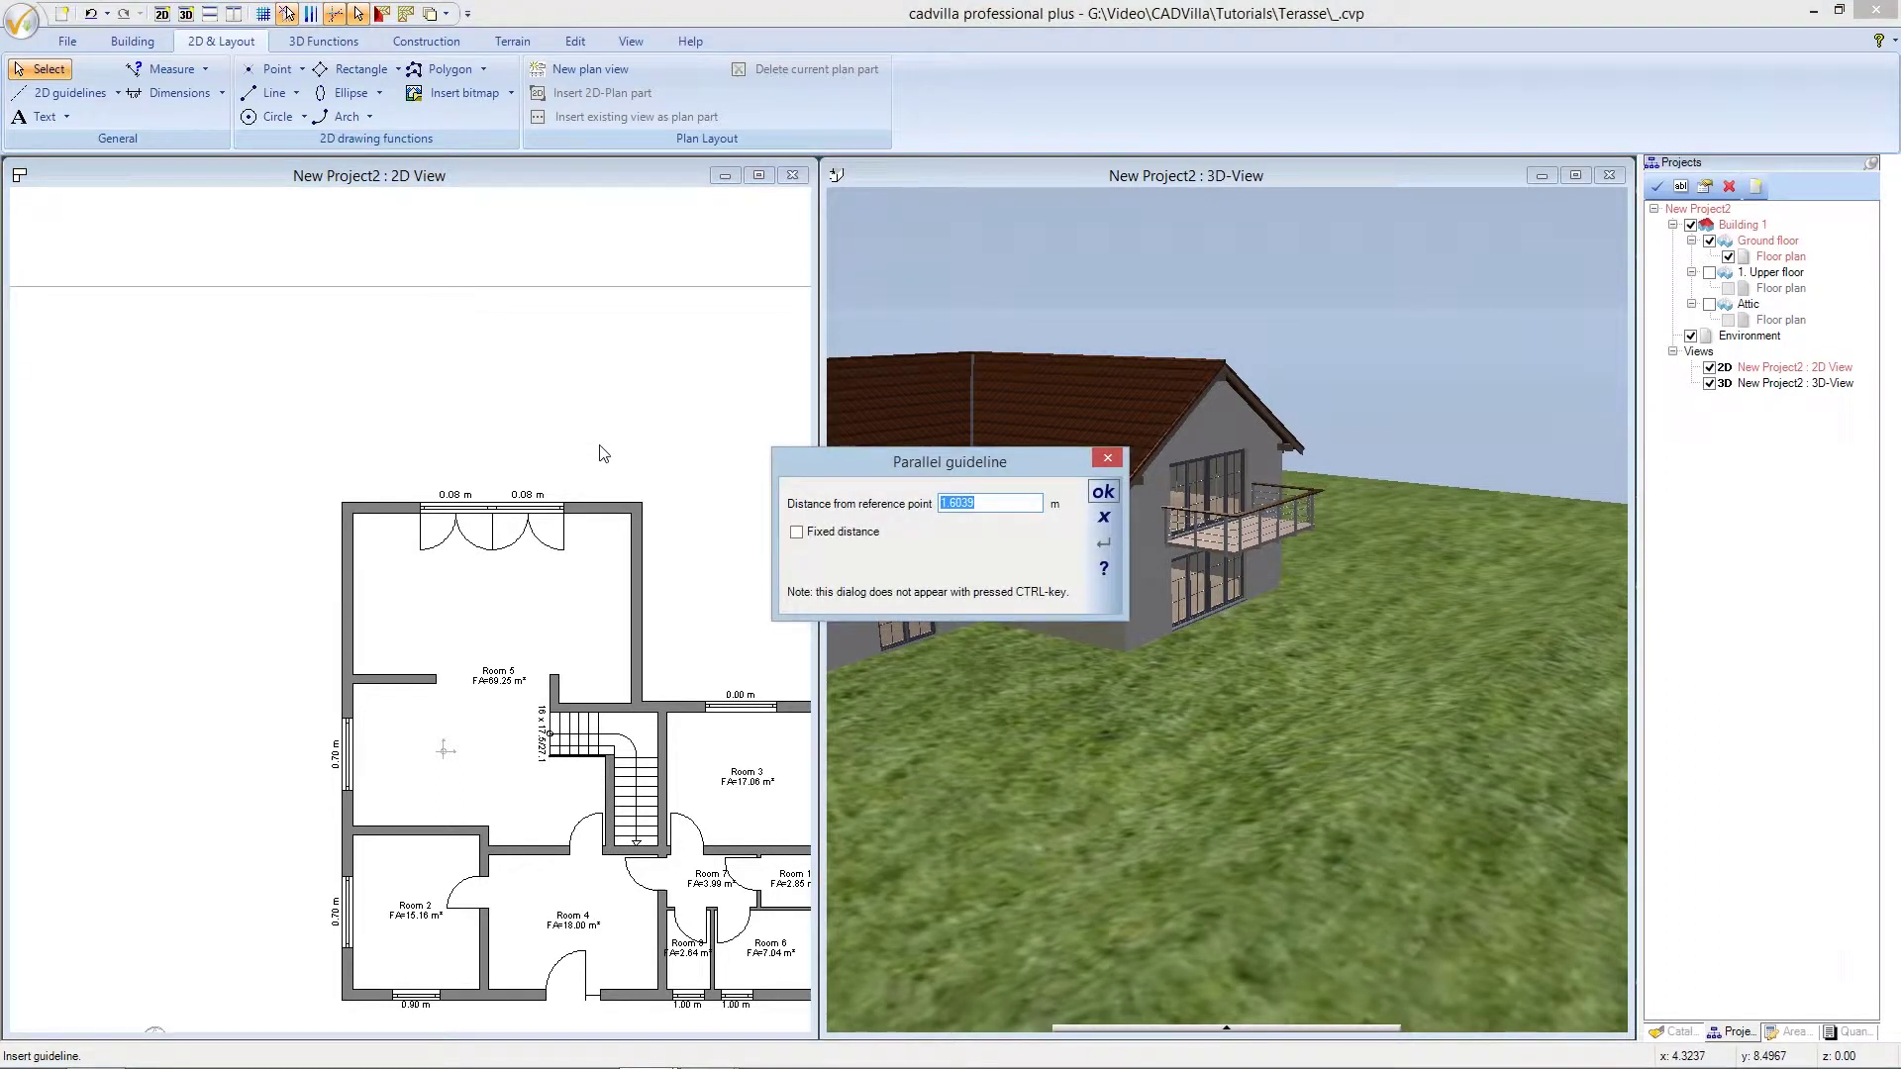
pyautogui.write('4')
pyautogui.click(1102, 492)
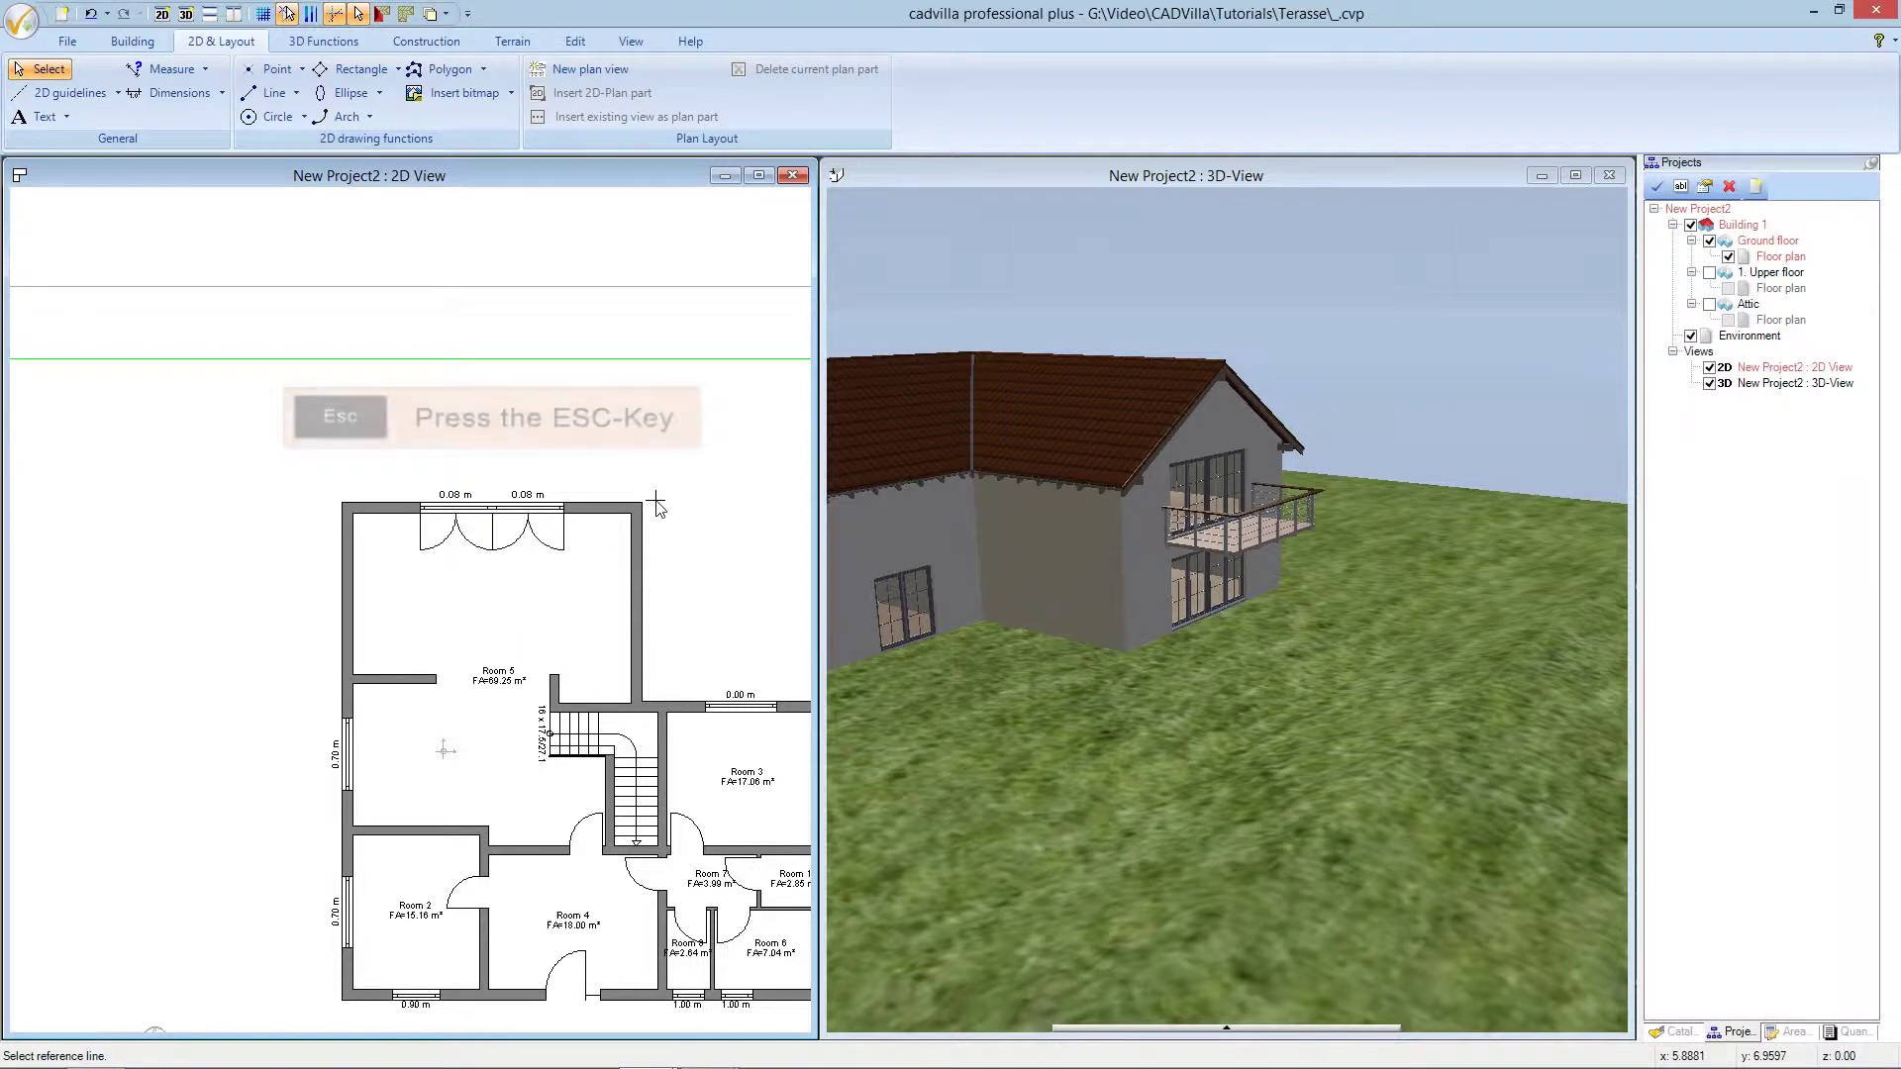
pyautogui.press('Escape')
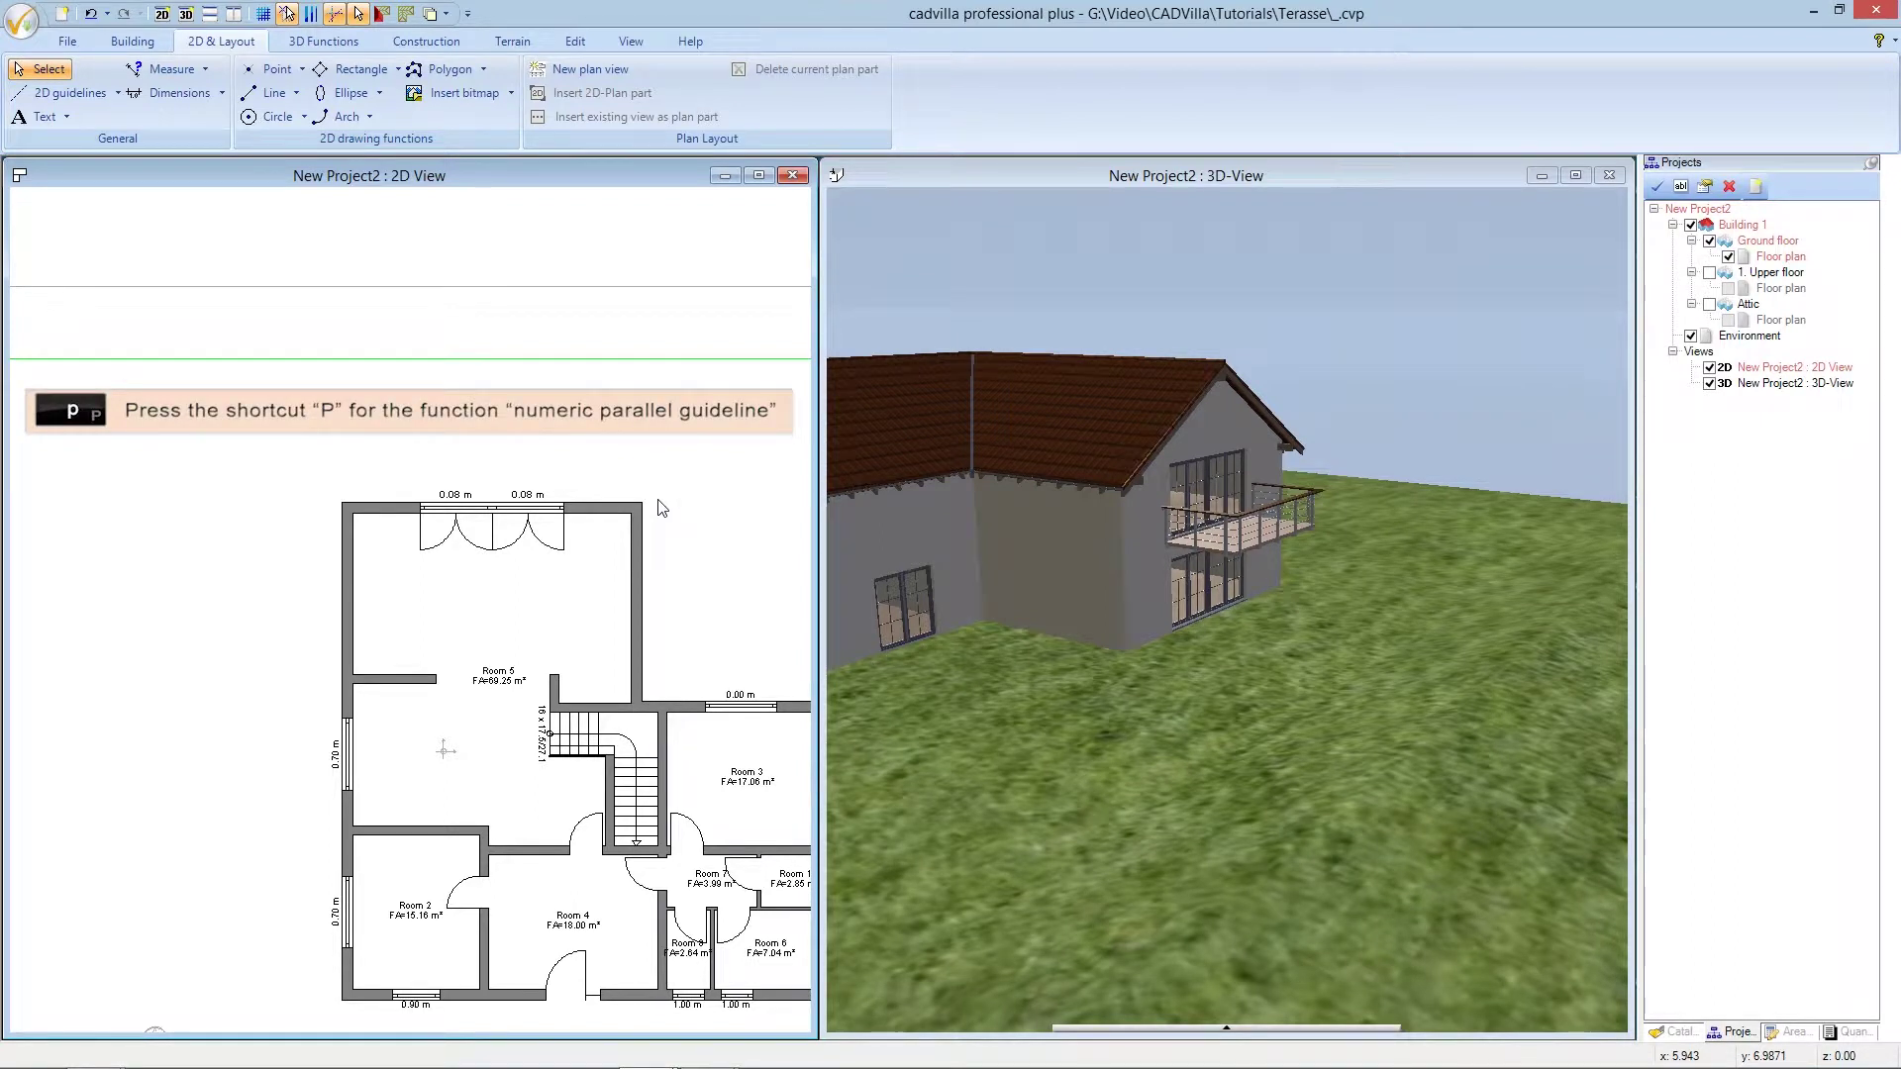
# Add a vertical parallel guideline 1 m inward from the outer edge of Room 5's left wall
pyautogui.press('p')
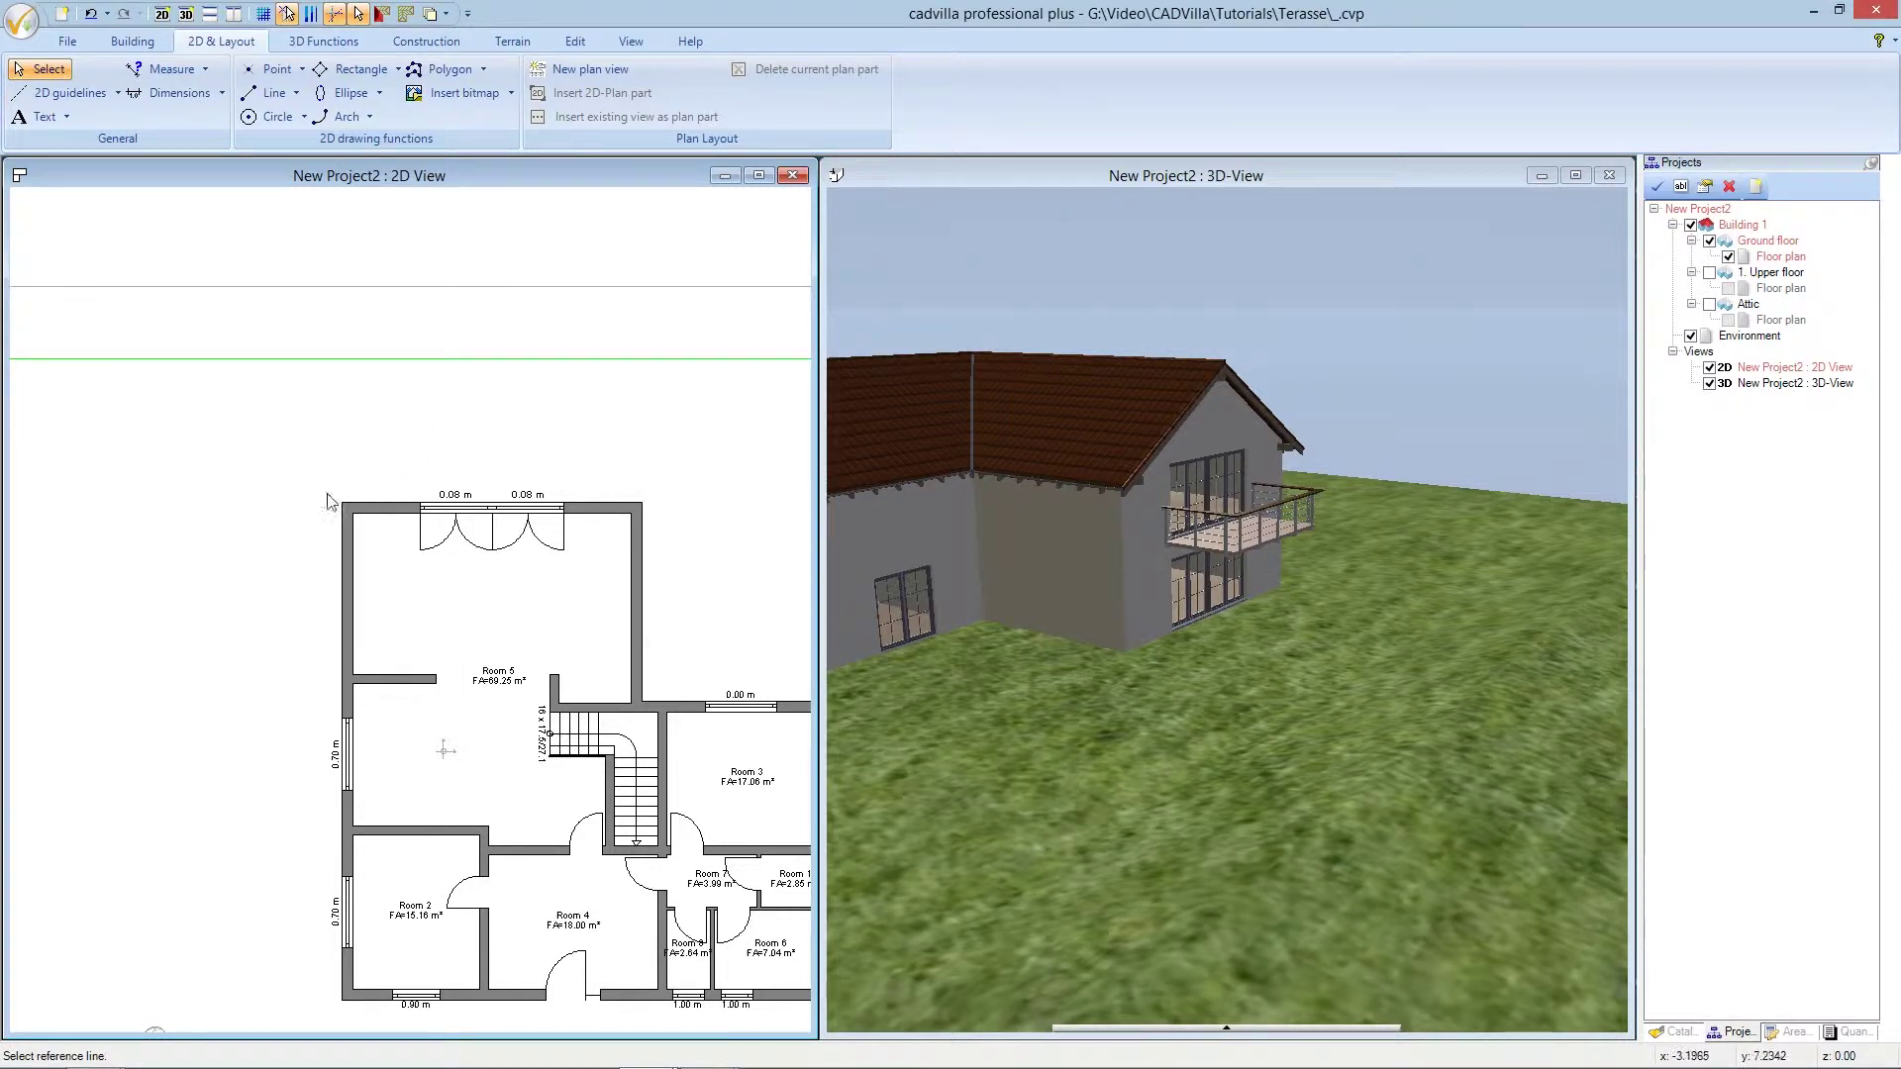
pyautogui.click(343, 534)
pyautogui.click(382, 541)
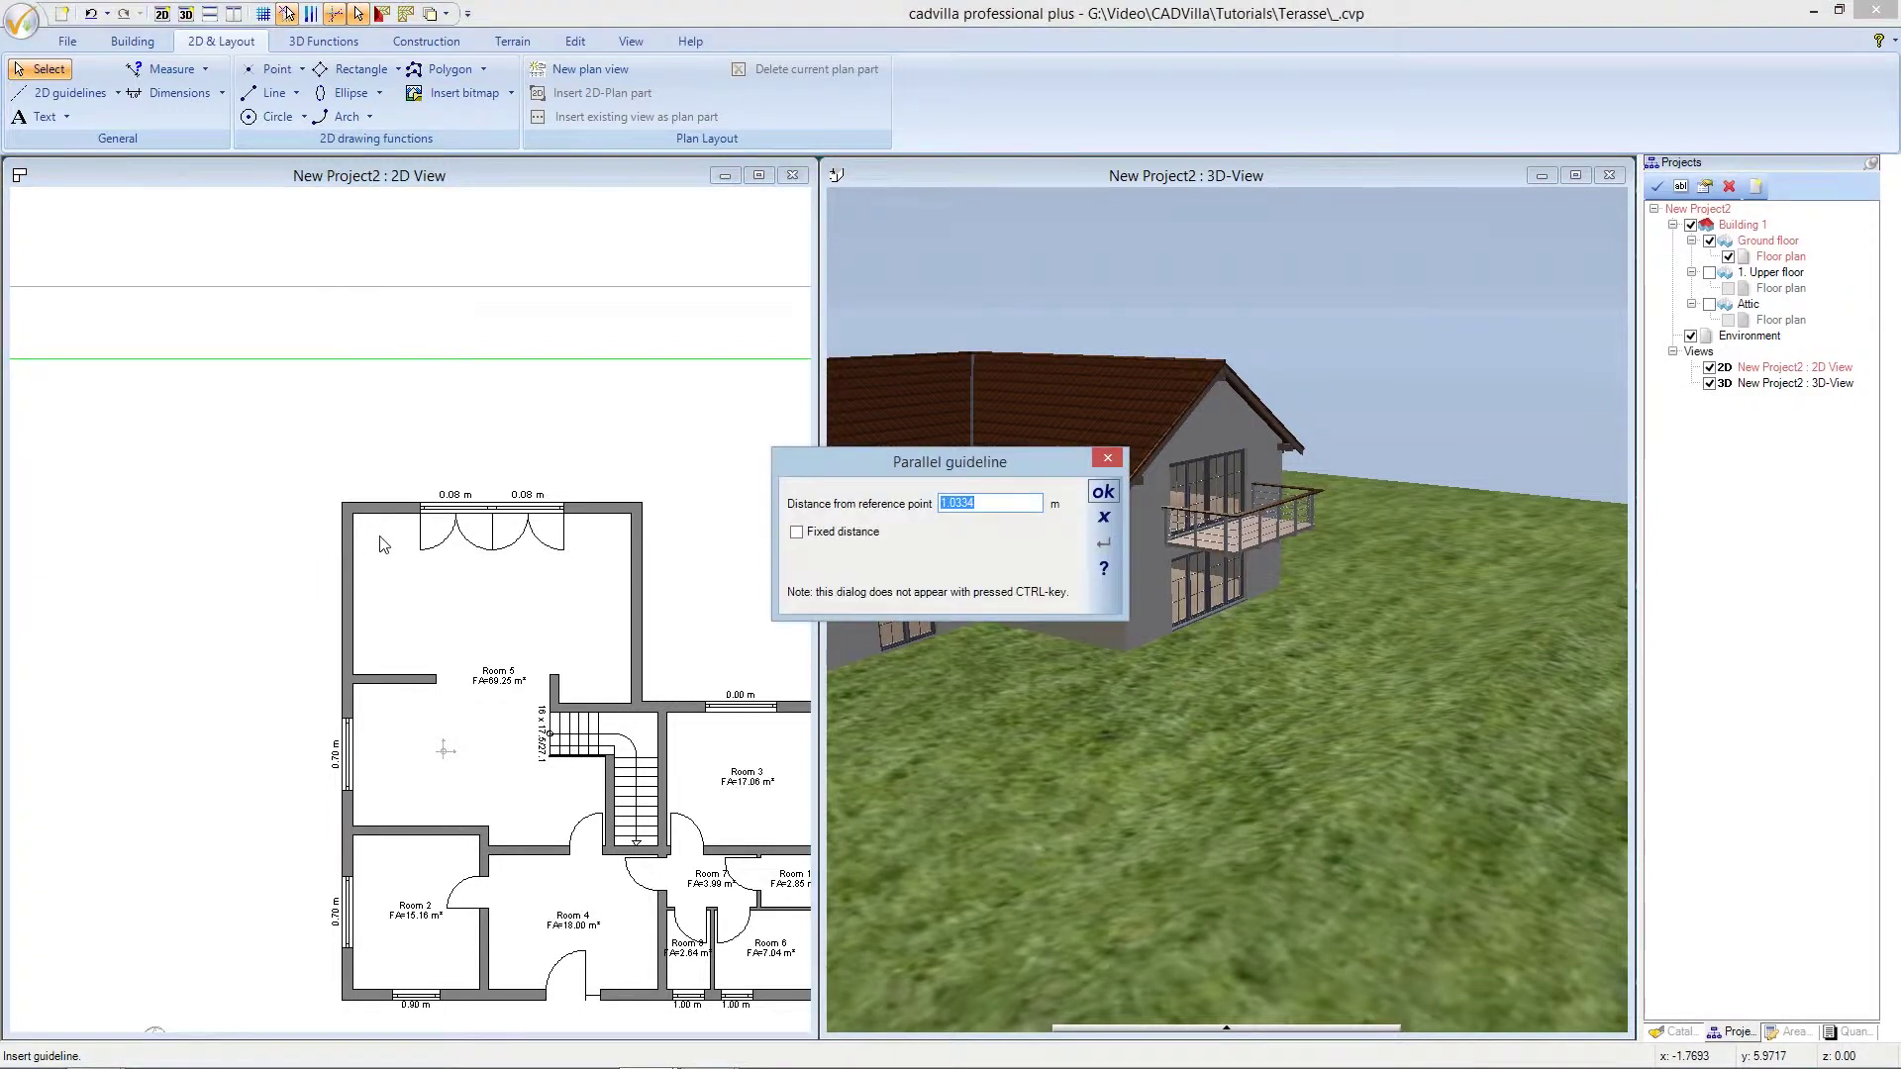
pyautogui.write('1')
pyautogui.press('Return')
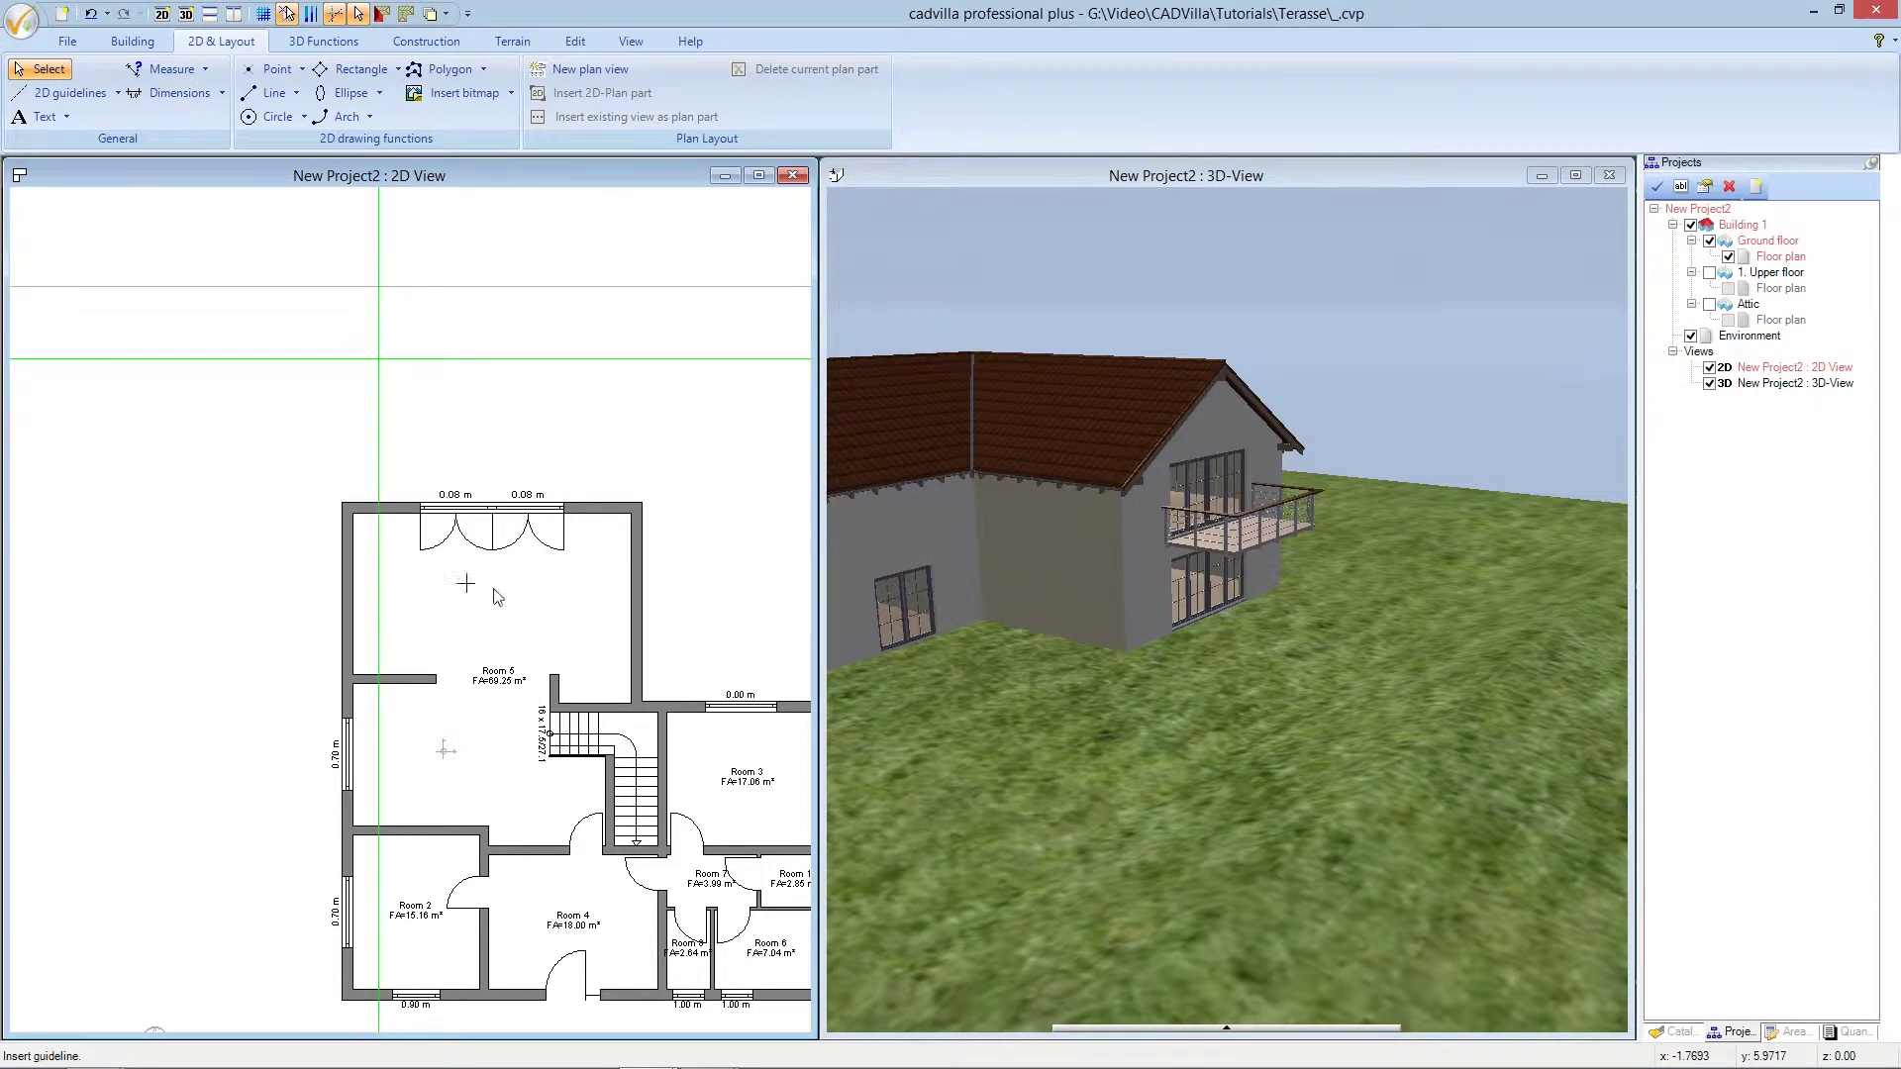
# Add a vertical parallel guideline 1 m inward from the outer edge of Room 5's right wall
pyautogui.click(642, 574)
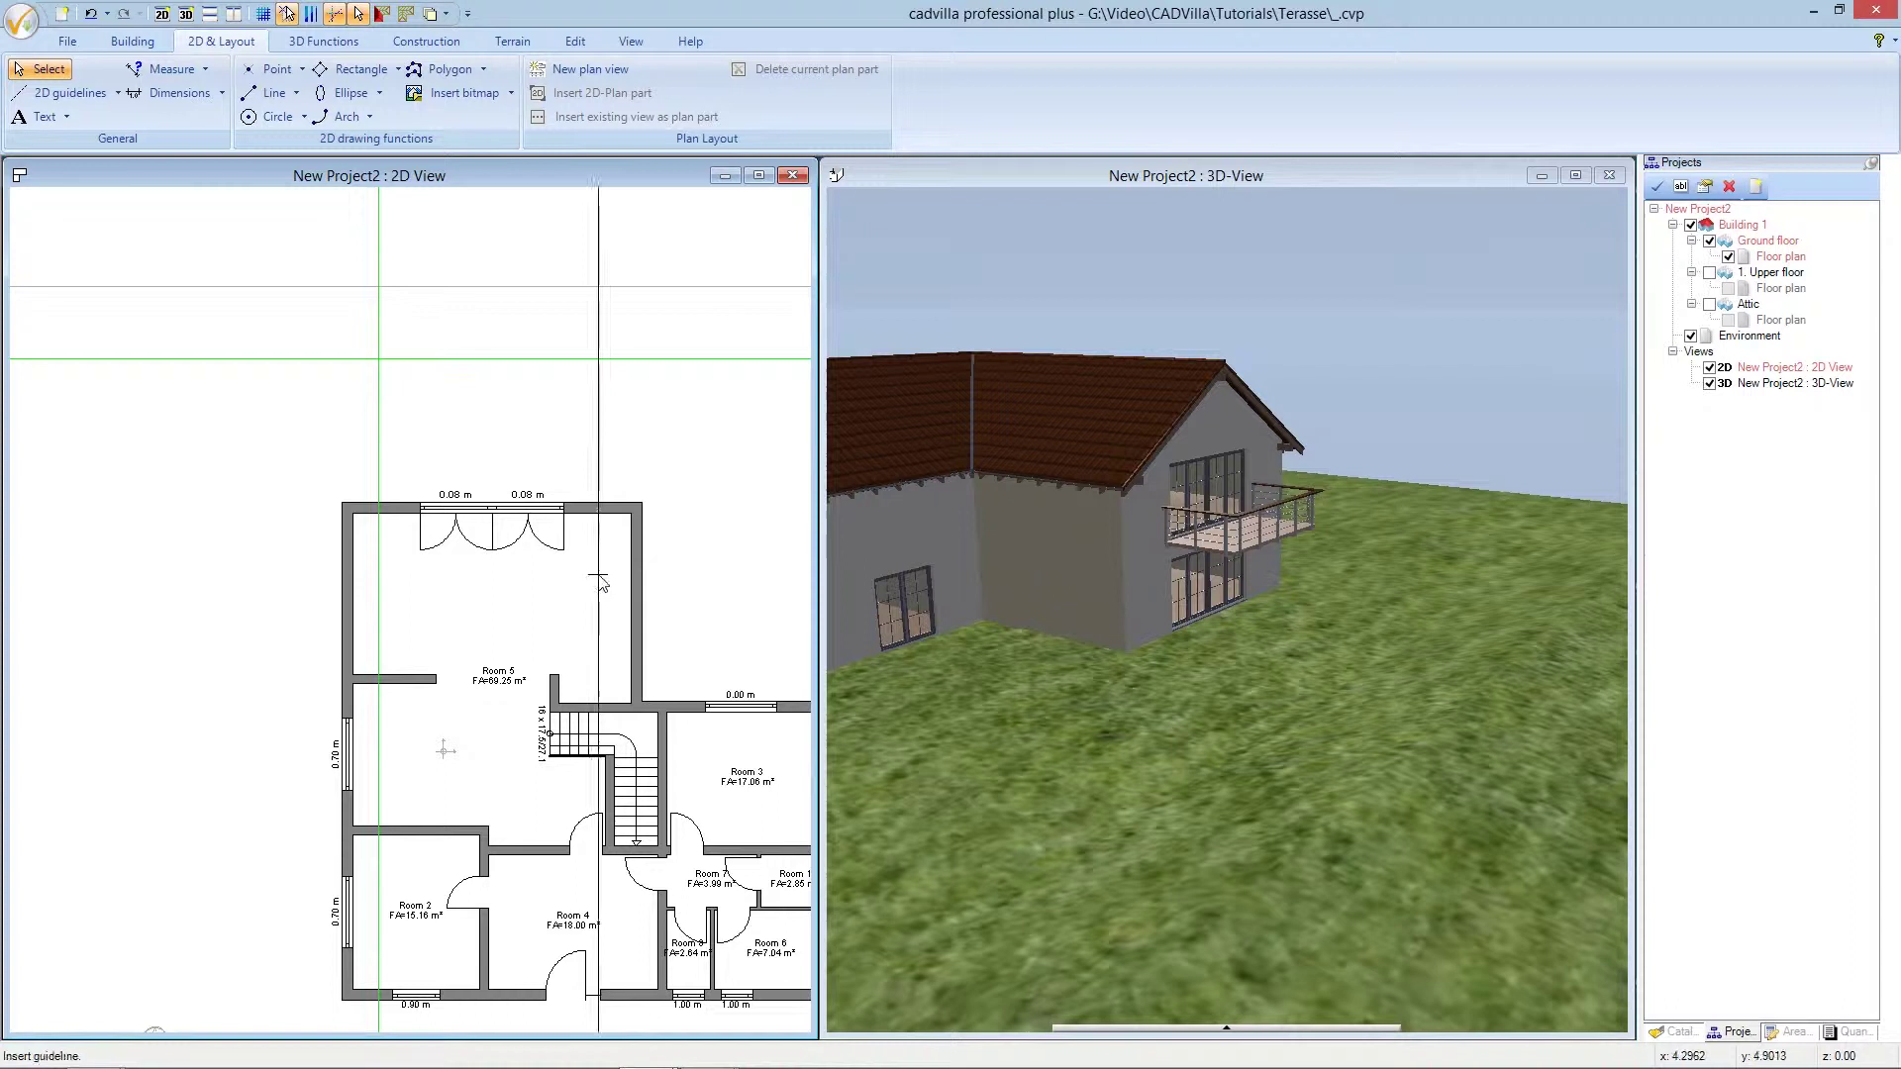
pyautogui.click(598, 581)
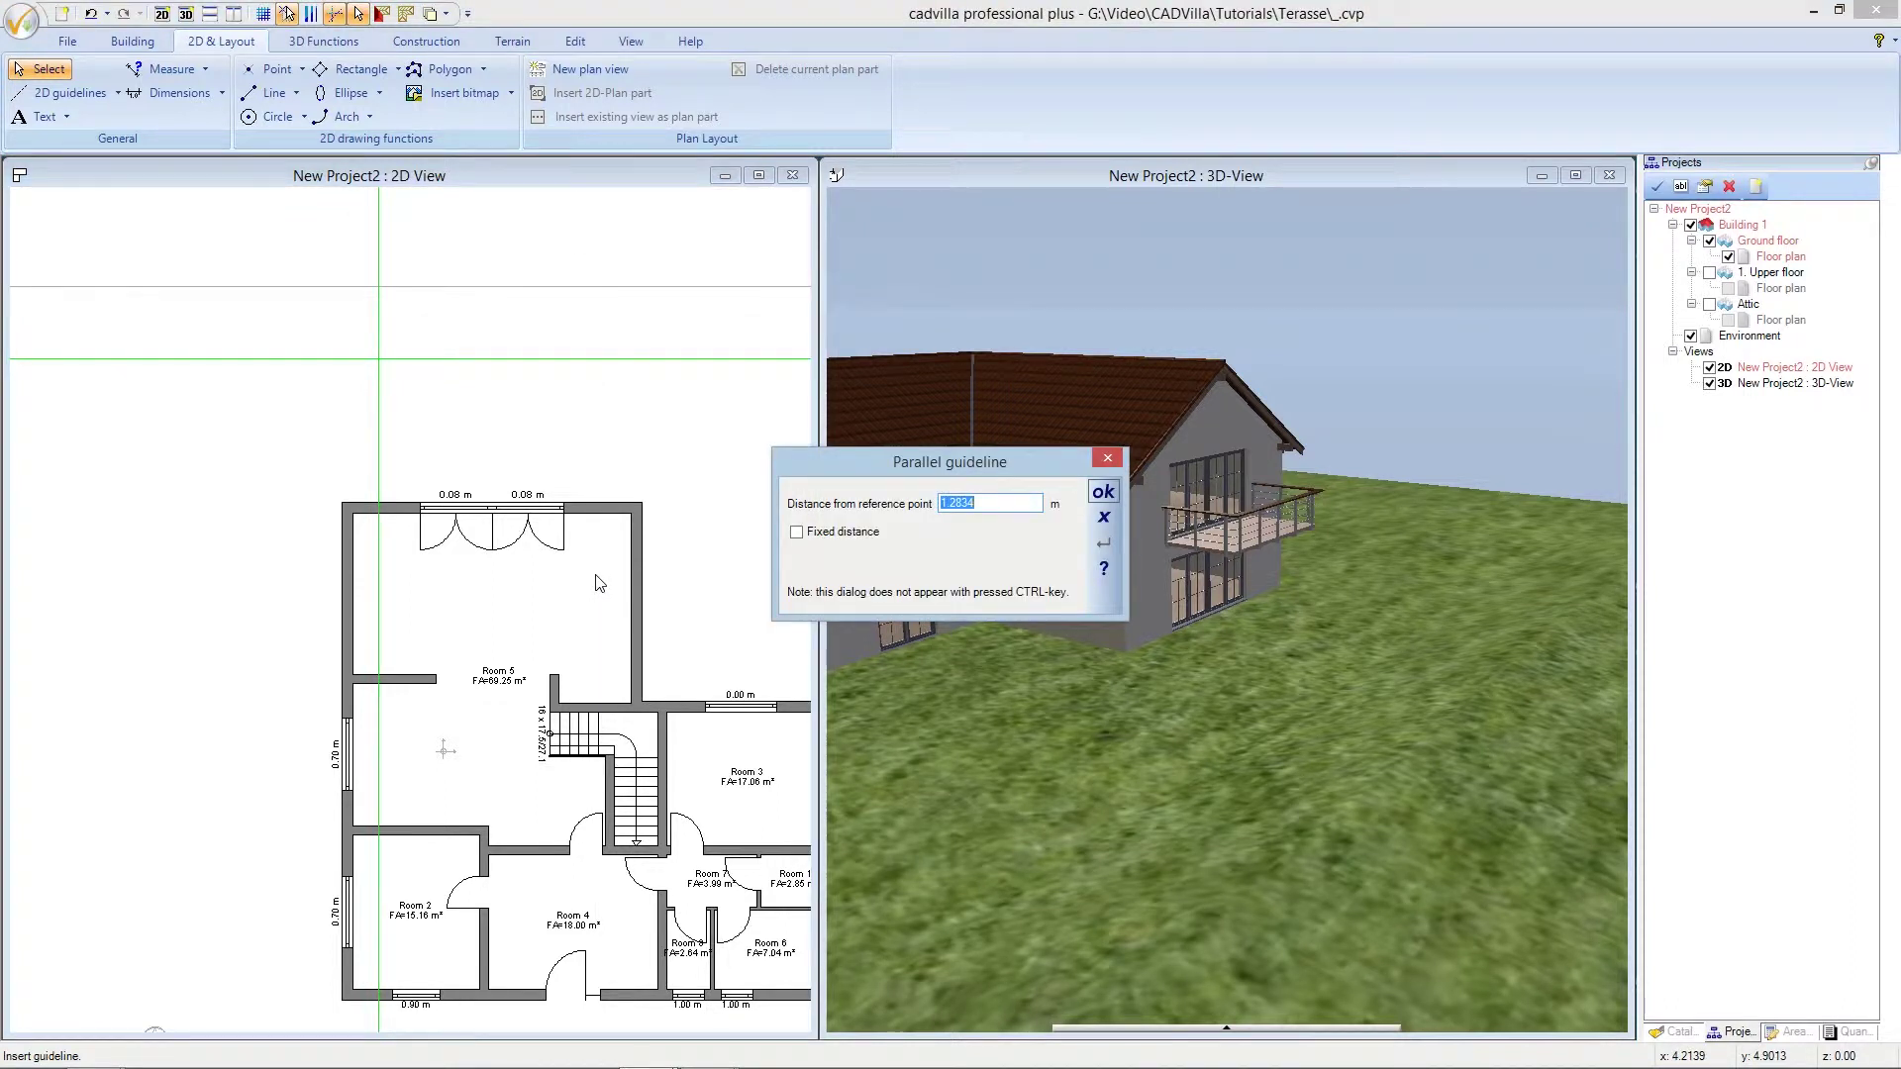
pyautogui.write('1')
pyautogui.press('Return')
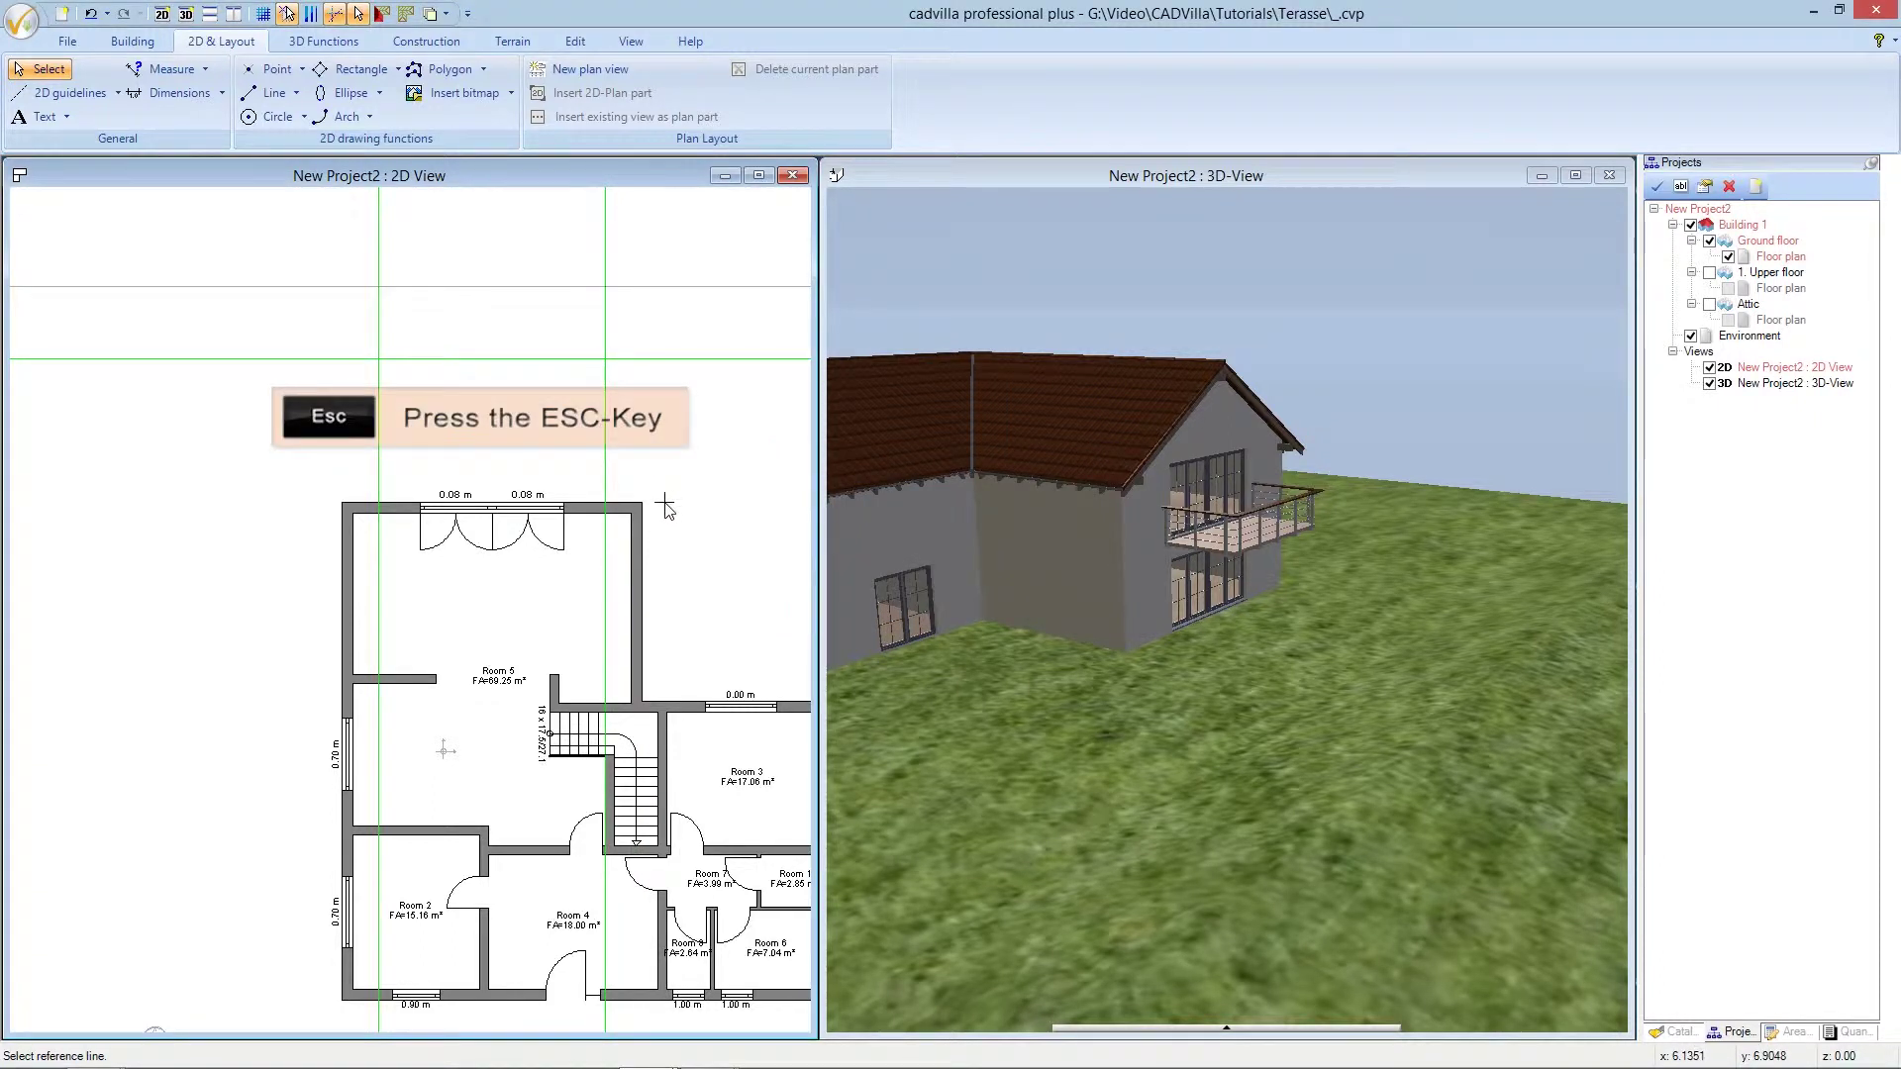
pyautogui.press('Escape')
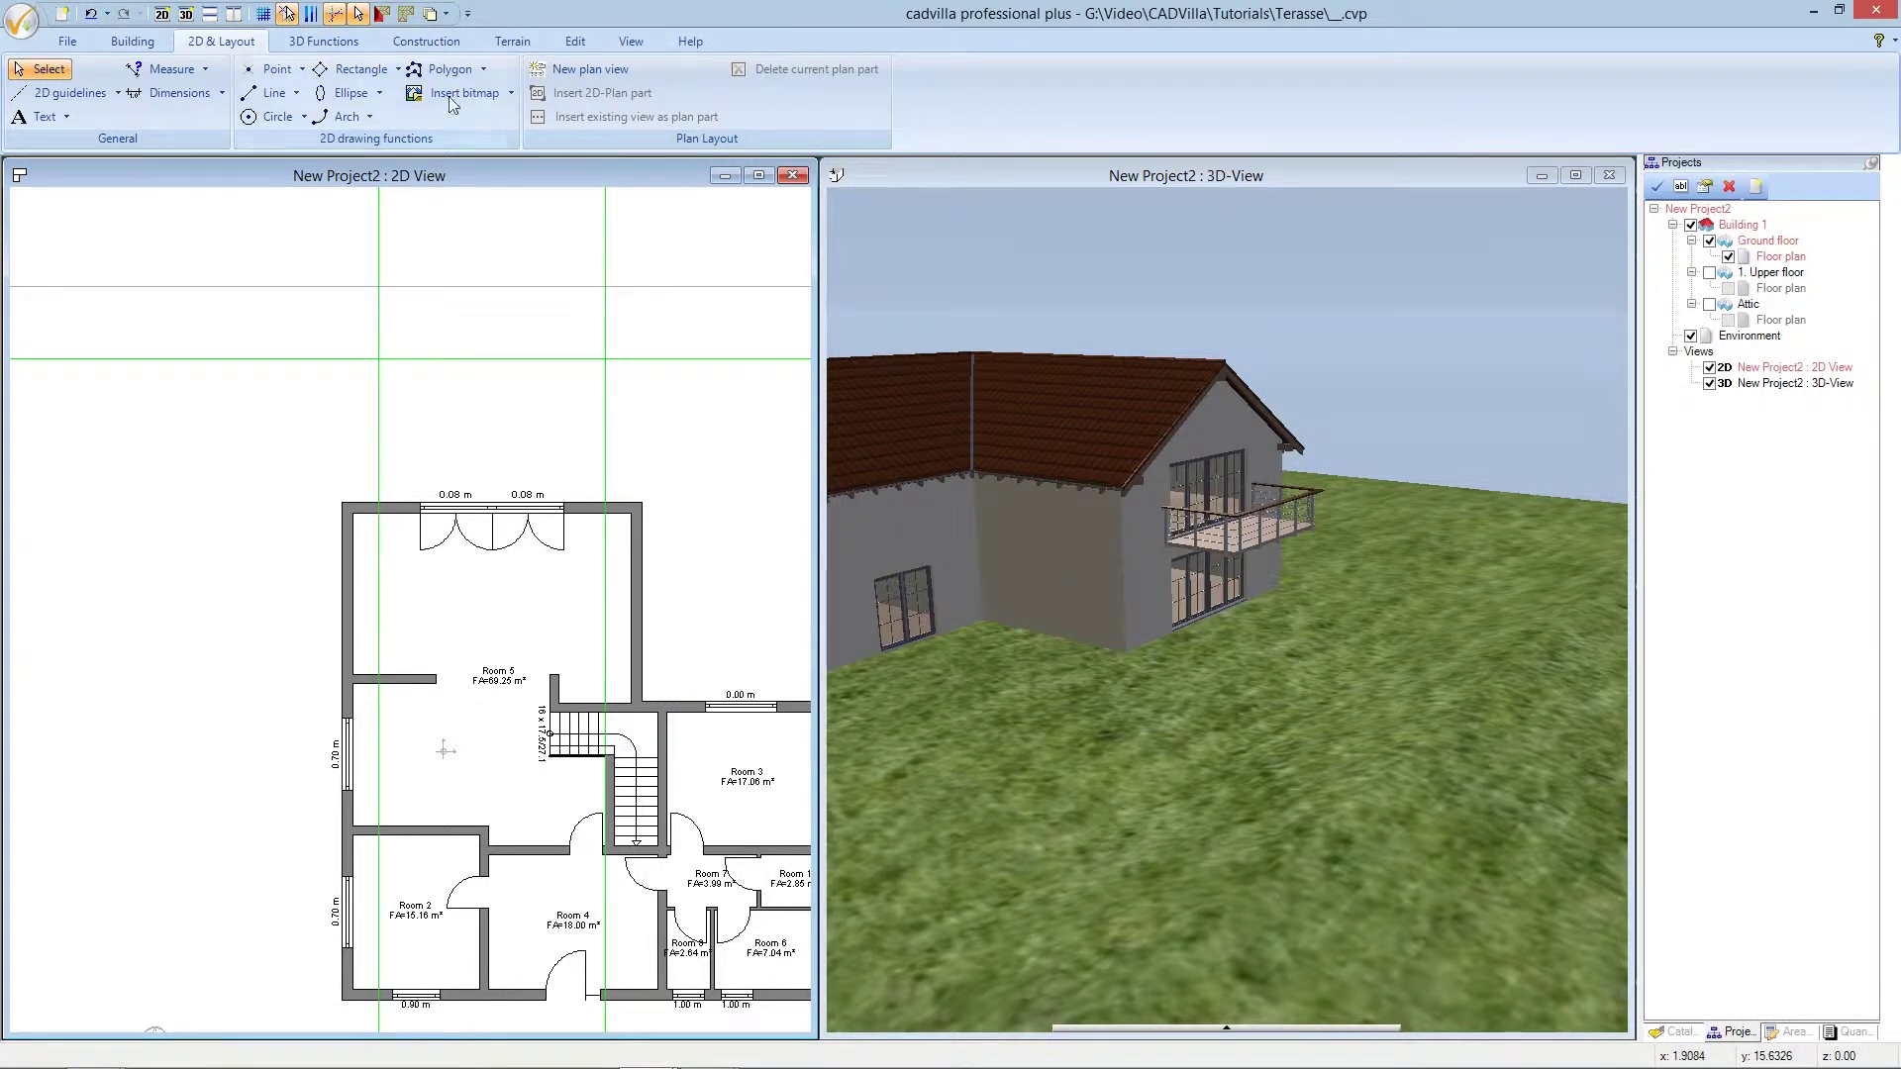
# Start a surface element inserted with a rectangle, using the terrain in the 3D view as its reference plane
pyautogui.click(427, 43)
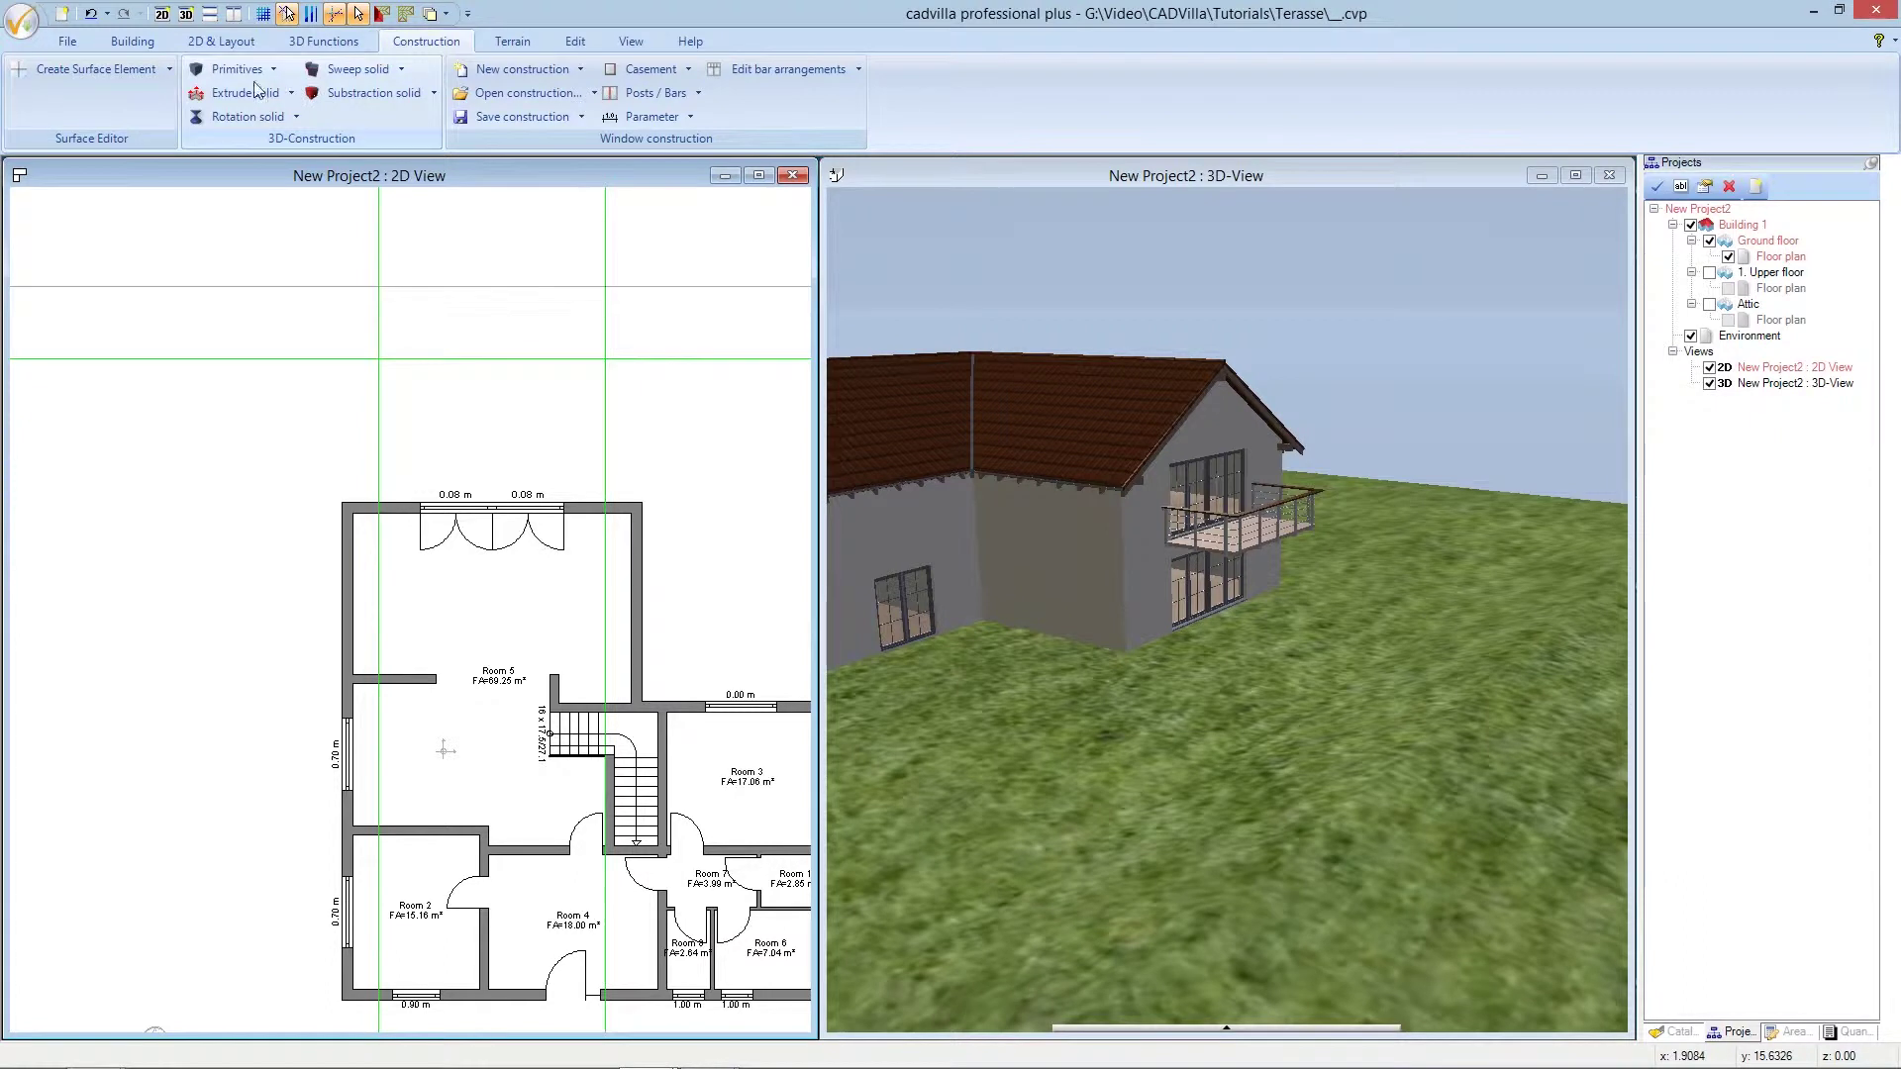
pyautogui.click(172, 71)
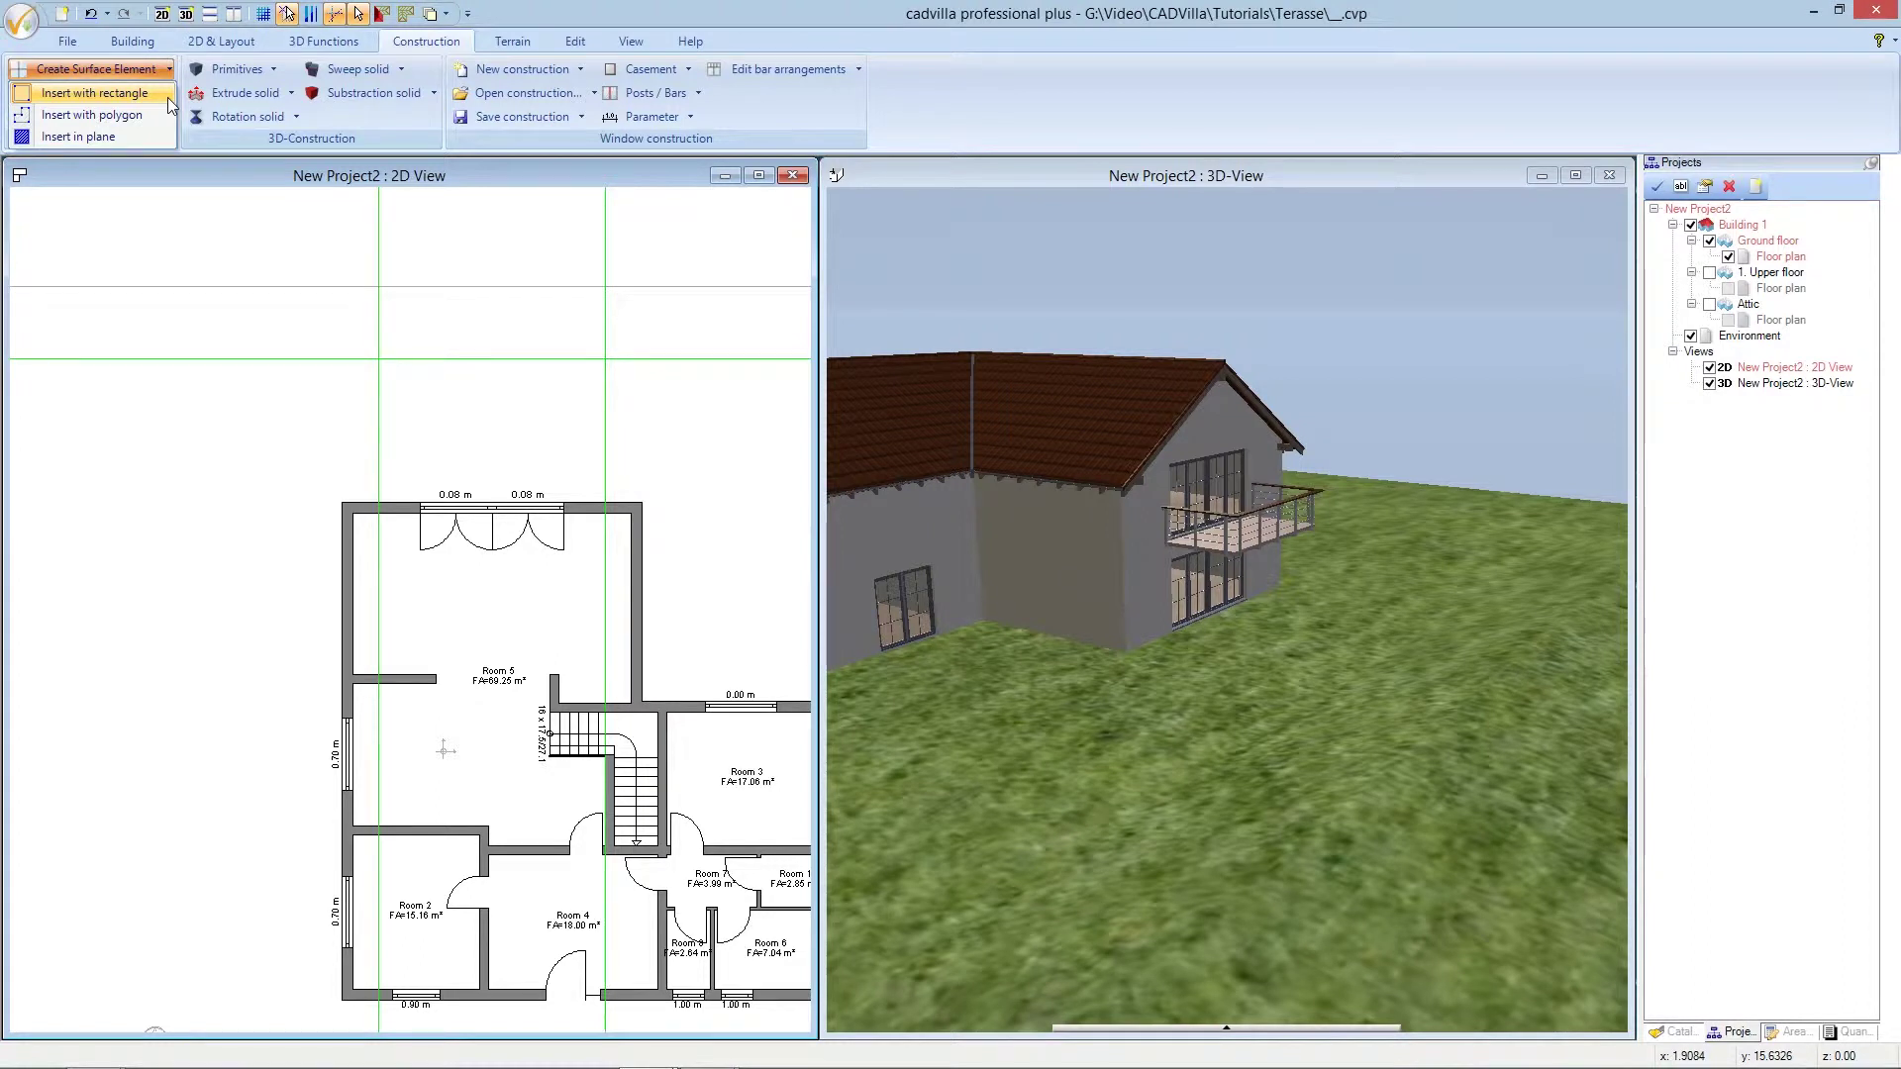
pyautogui.click(168, 95)
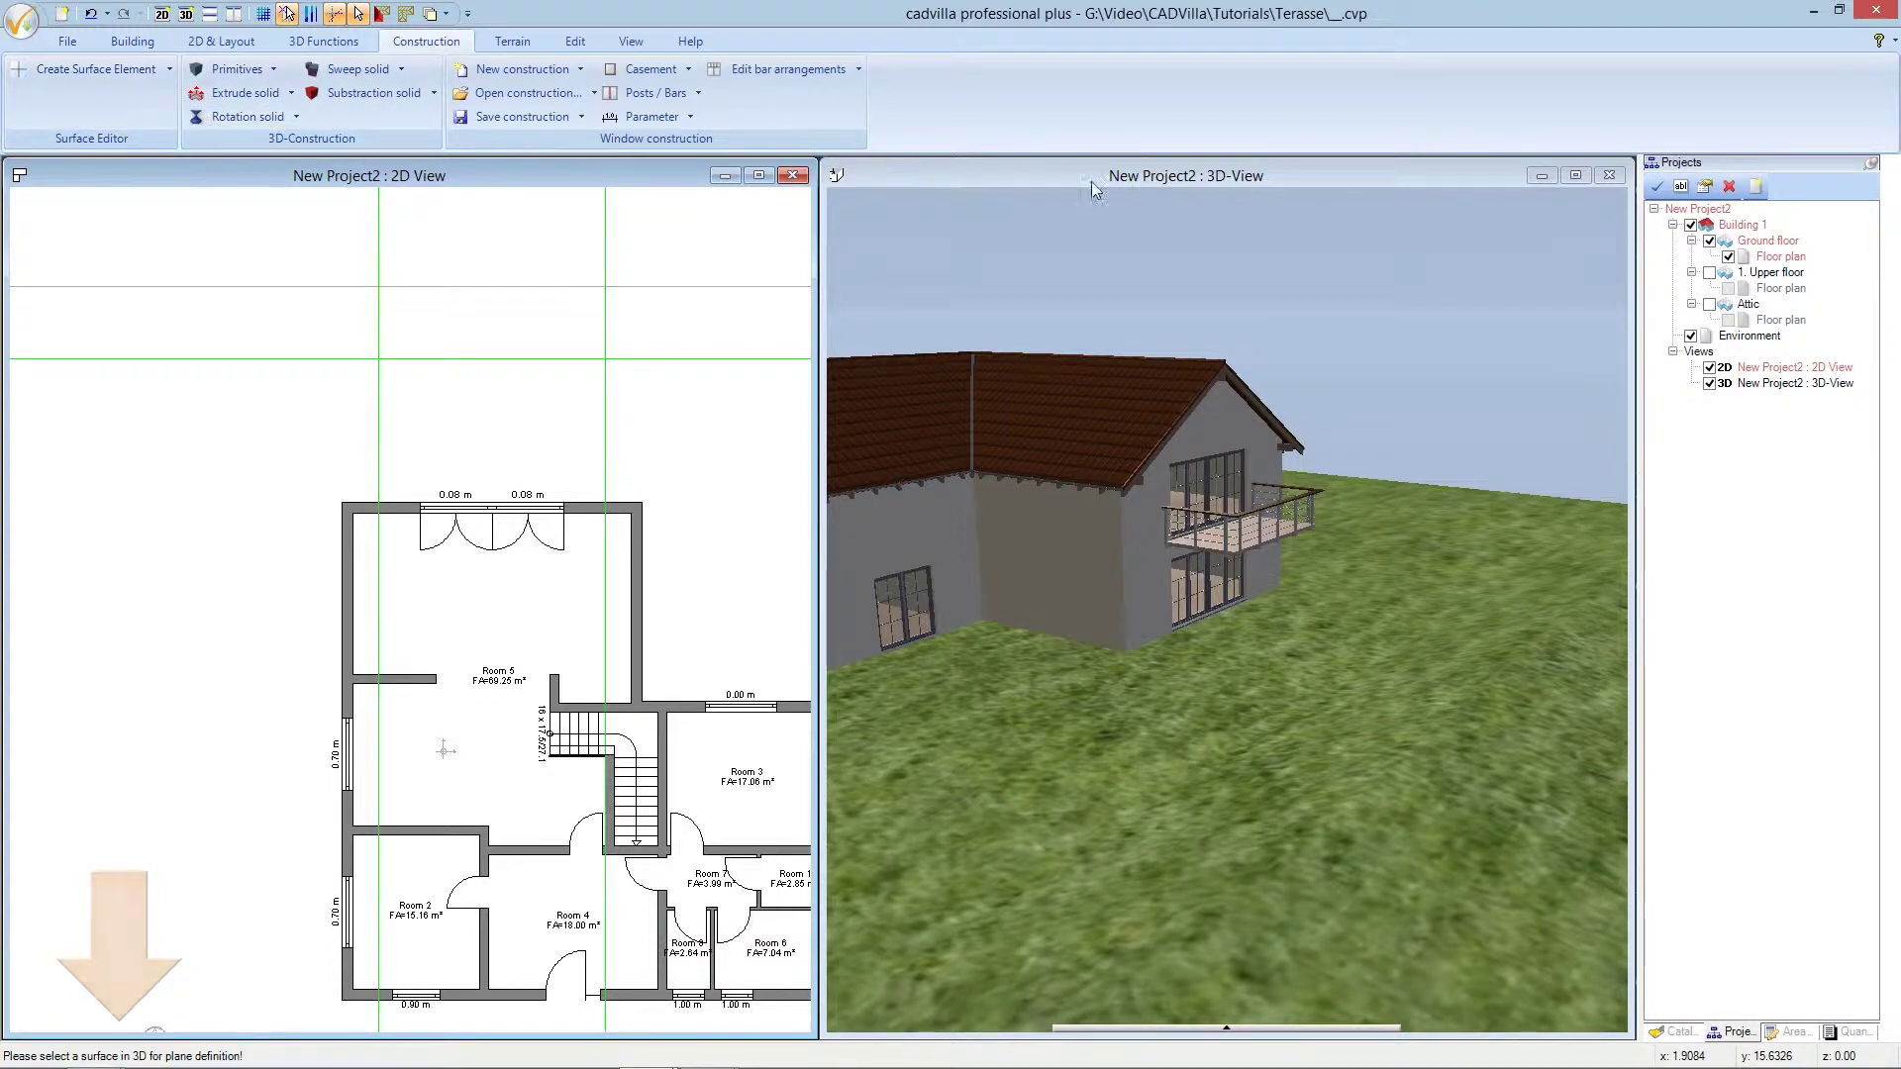
pyautogui.click(1027, 176)
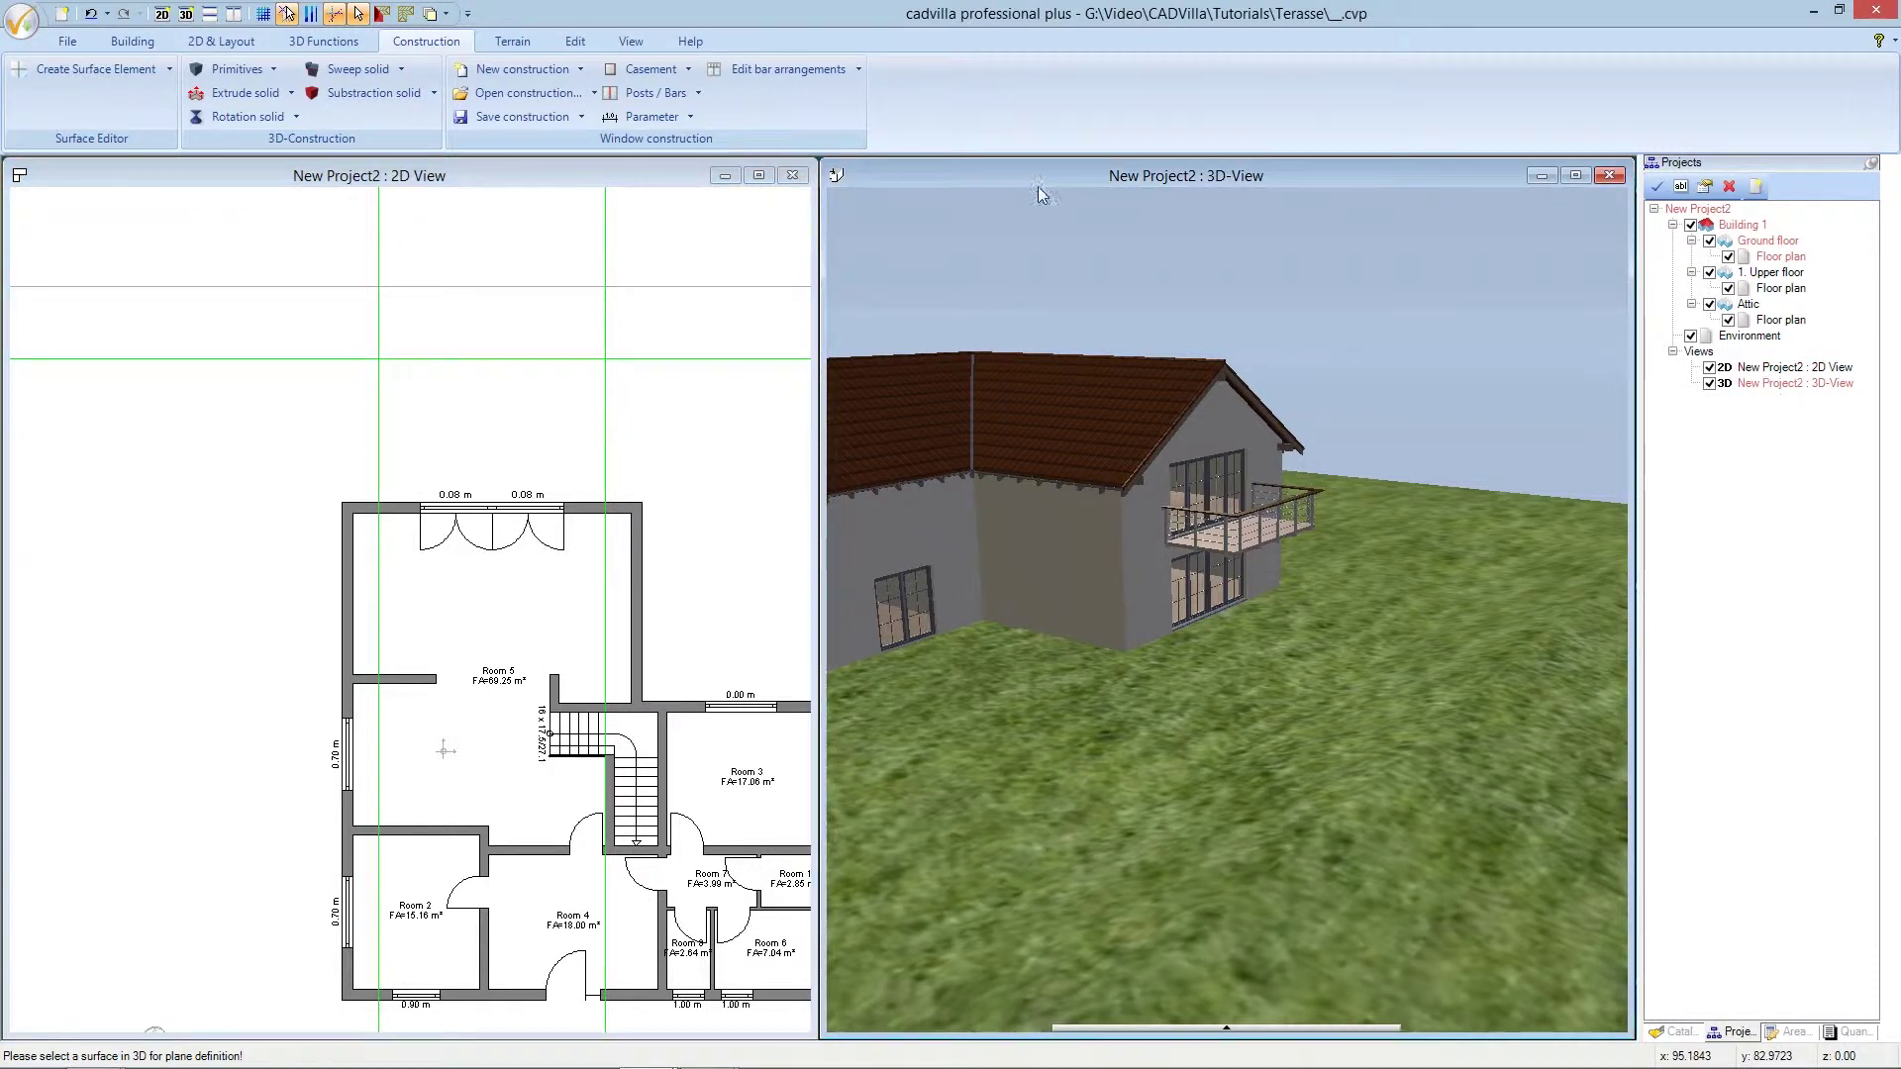
pyautogui.click(1280, 645)
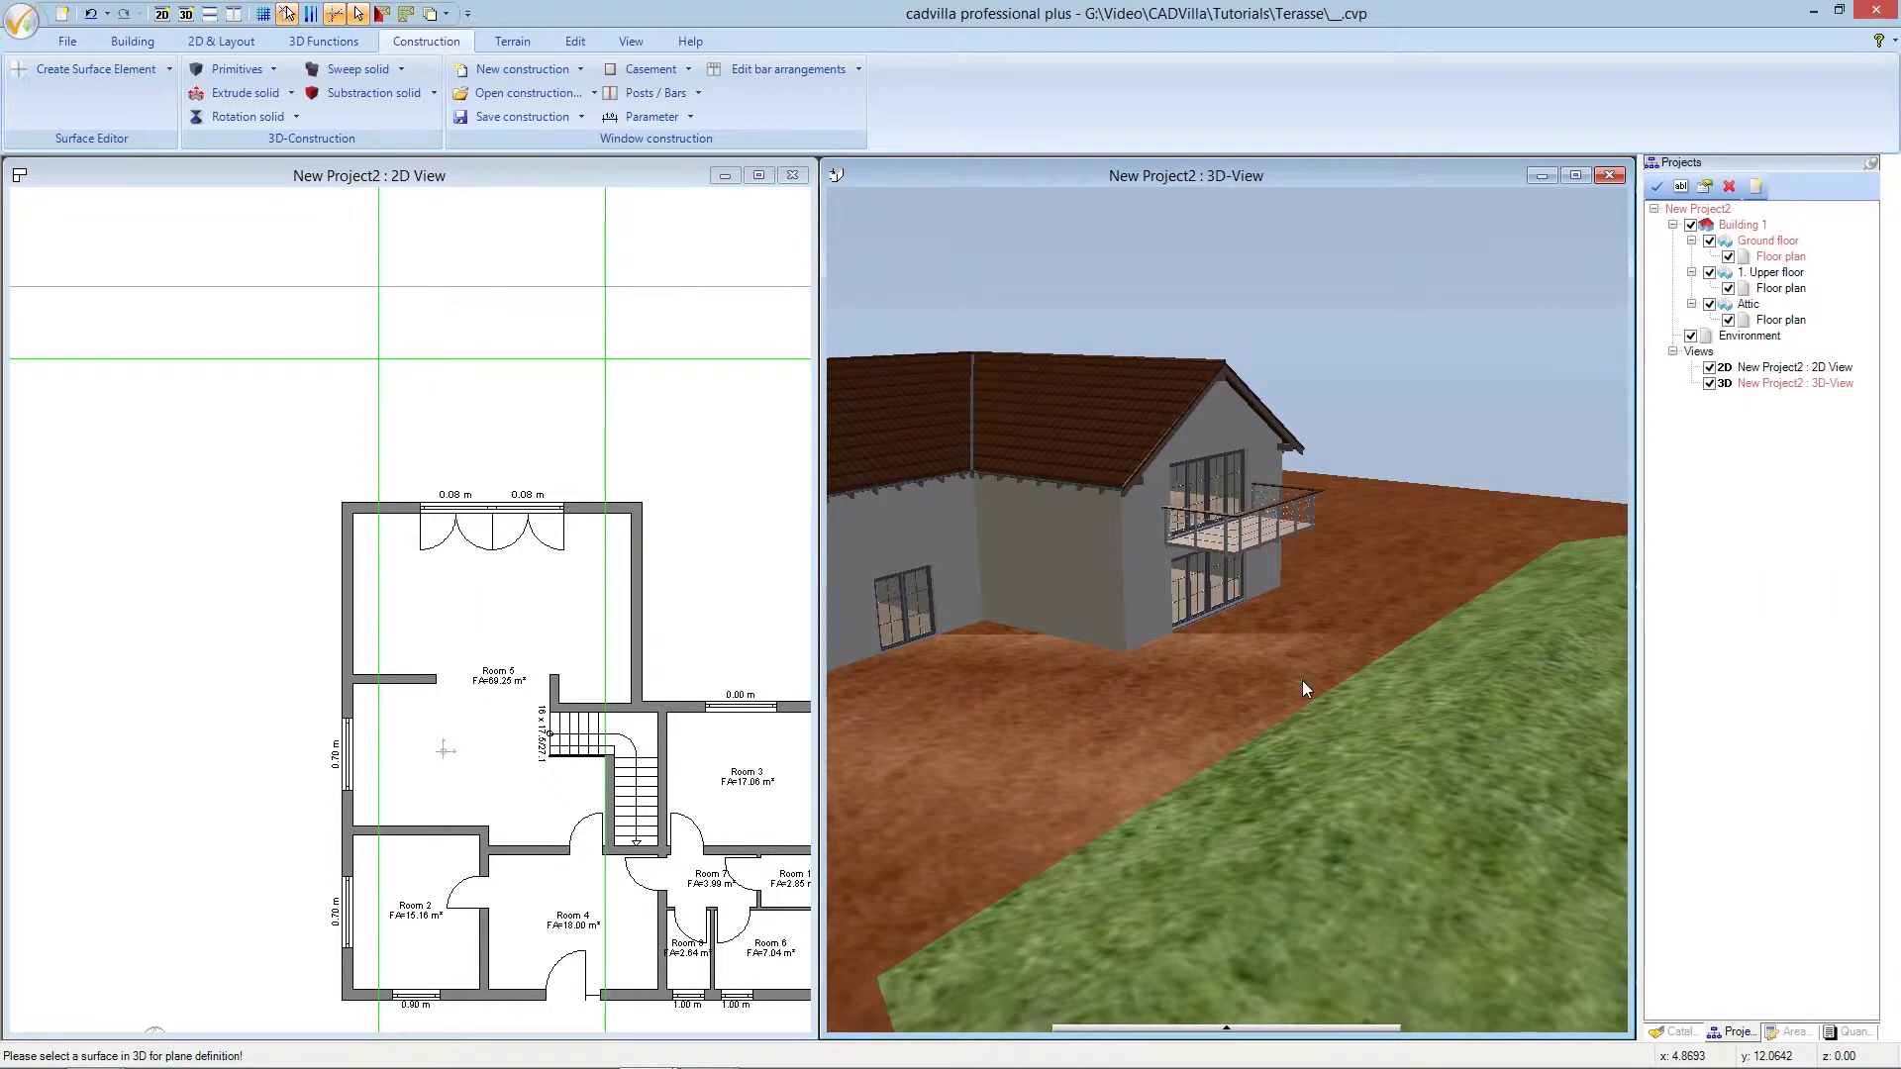
pyautogui.click(1302, 683)
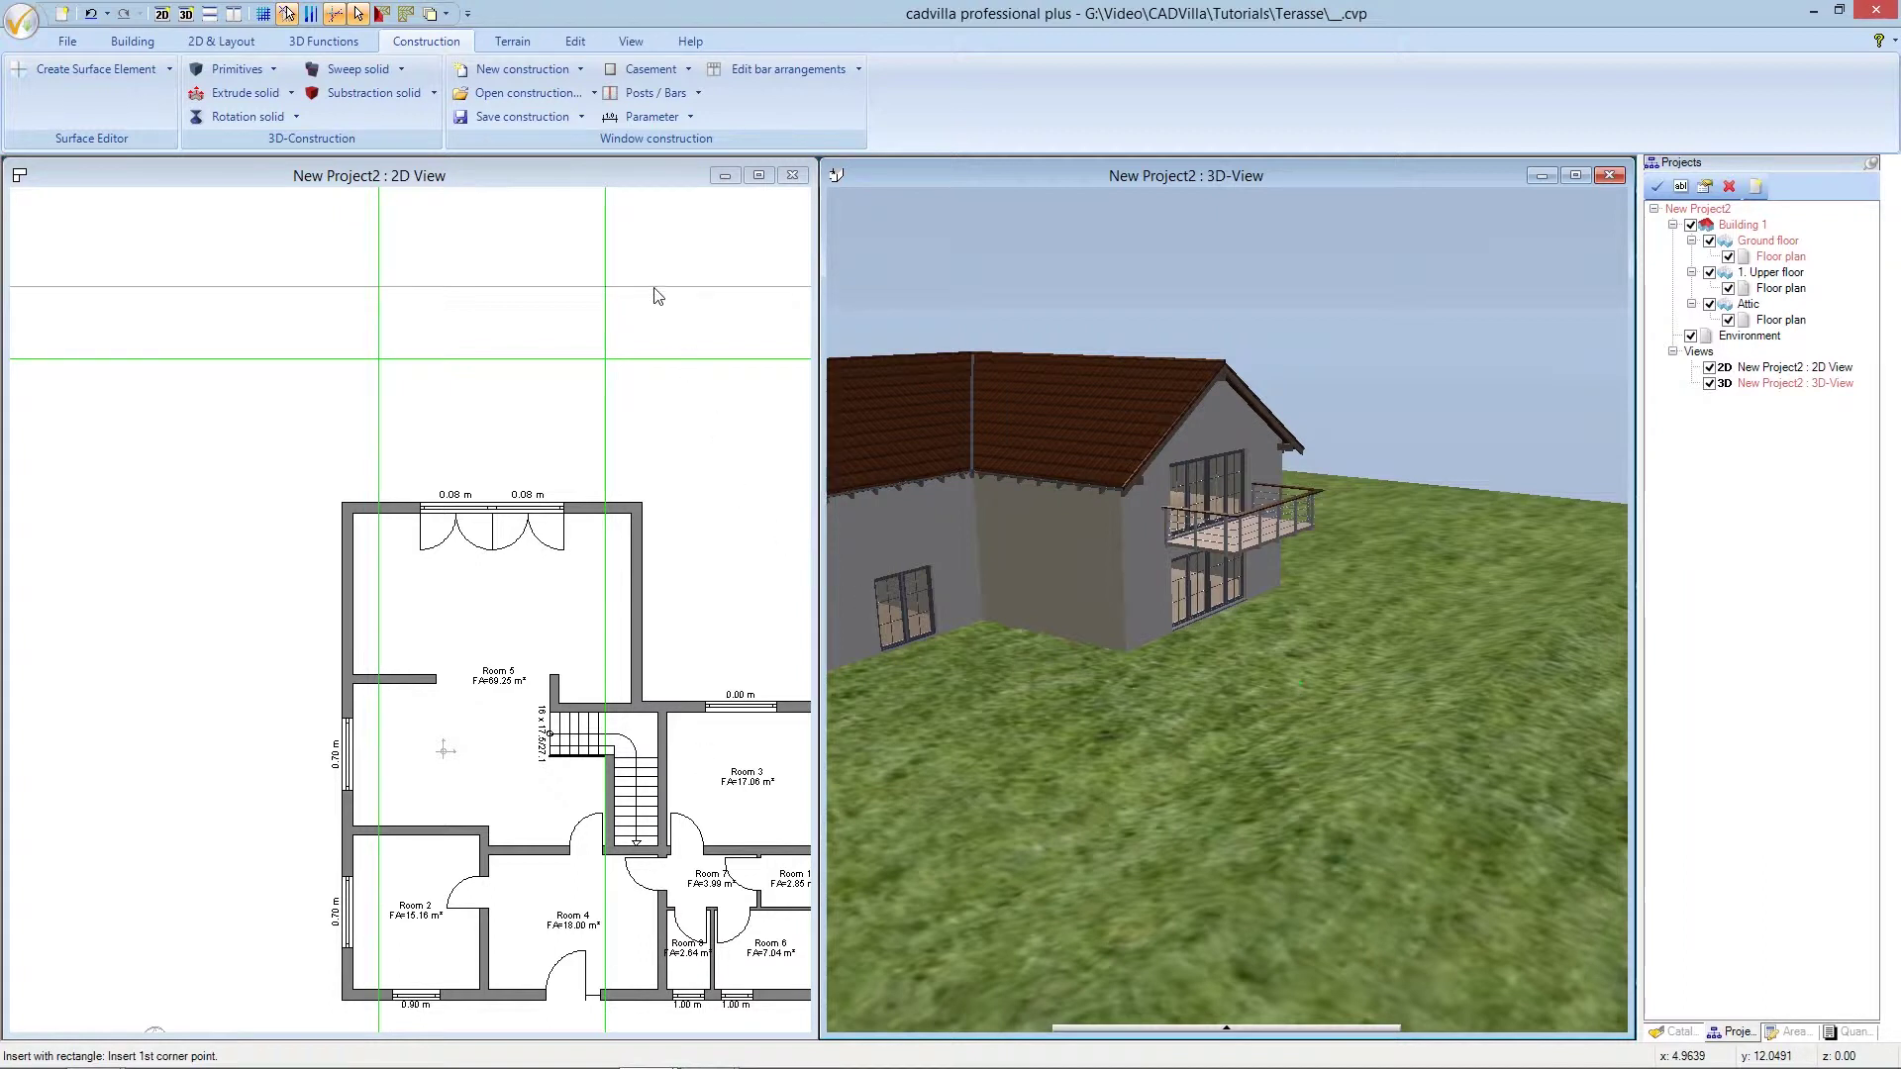
# Draw the 6.30 by 4.00 m surface rectangle in the 2D view, from the left guideline intersection to the terrace-door wall at the right guideline
pyautogui.click(628, 173)
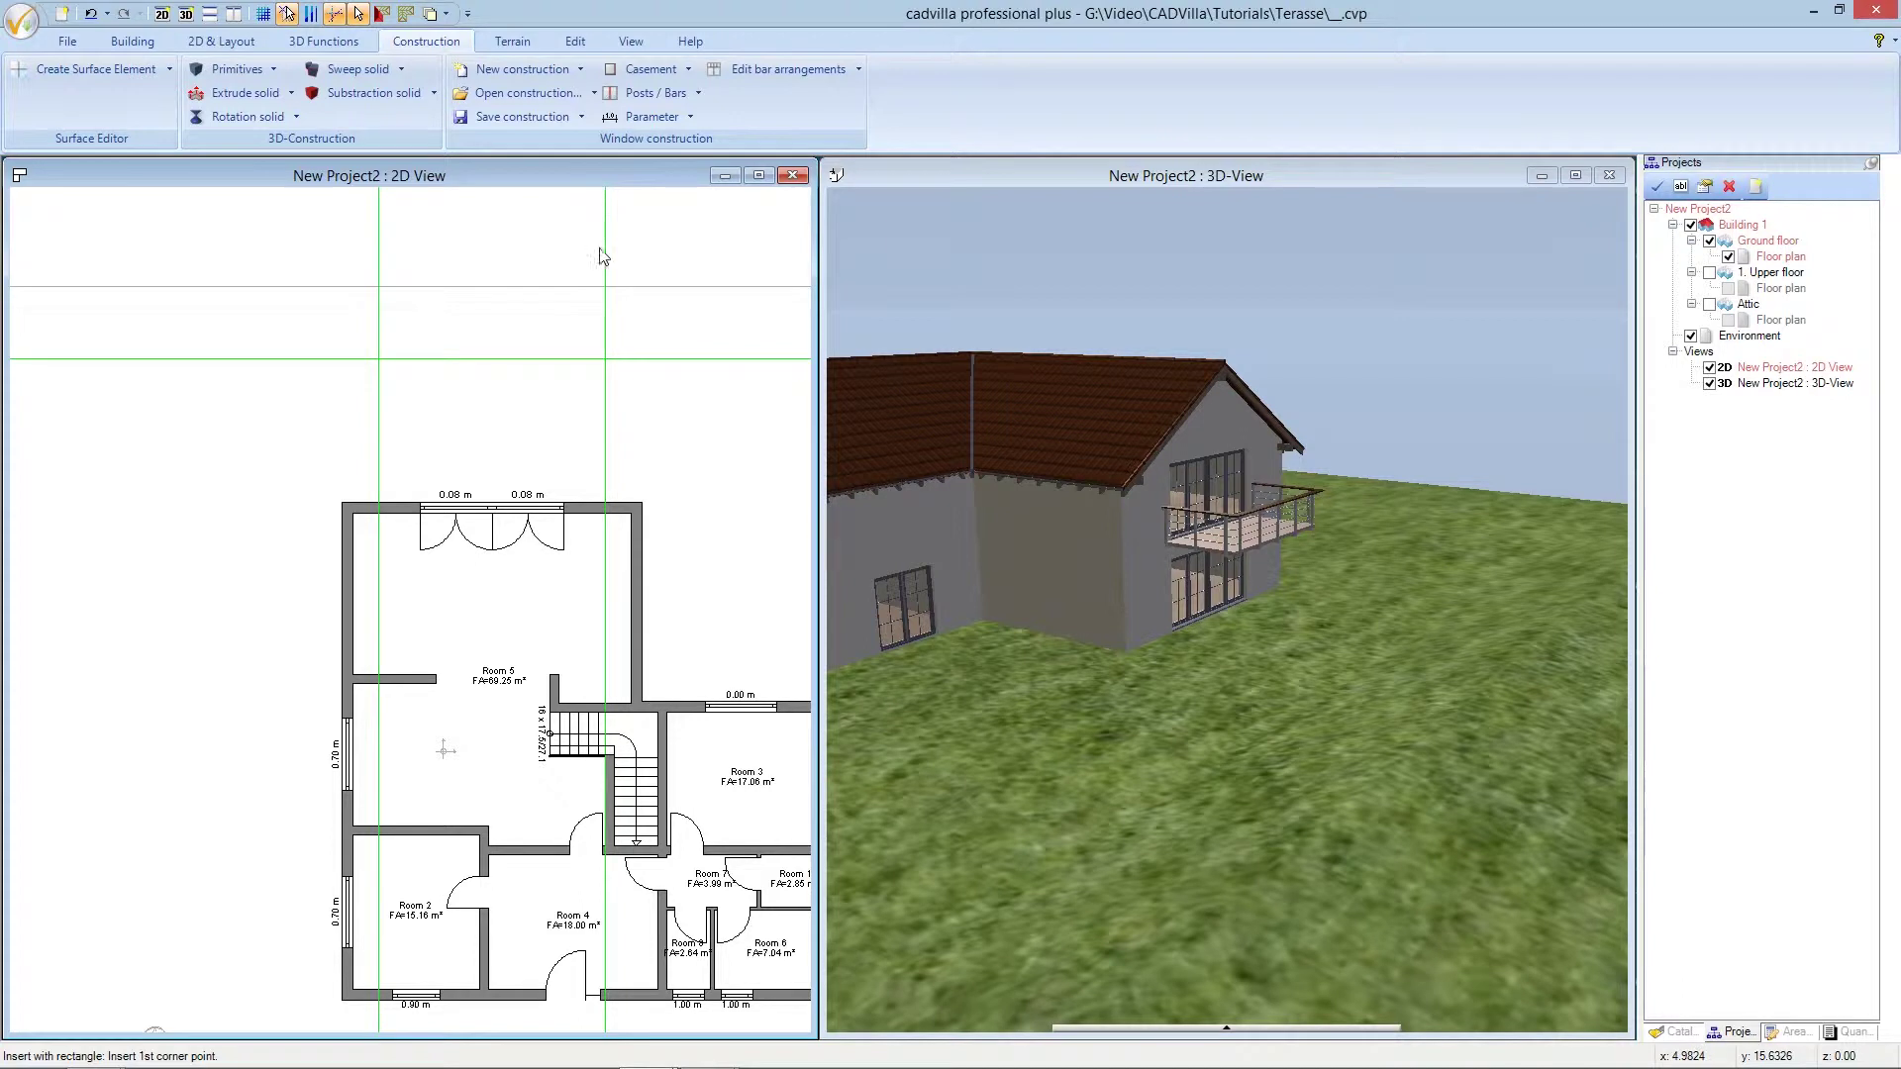
pyautogui.click(379, 359)
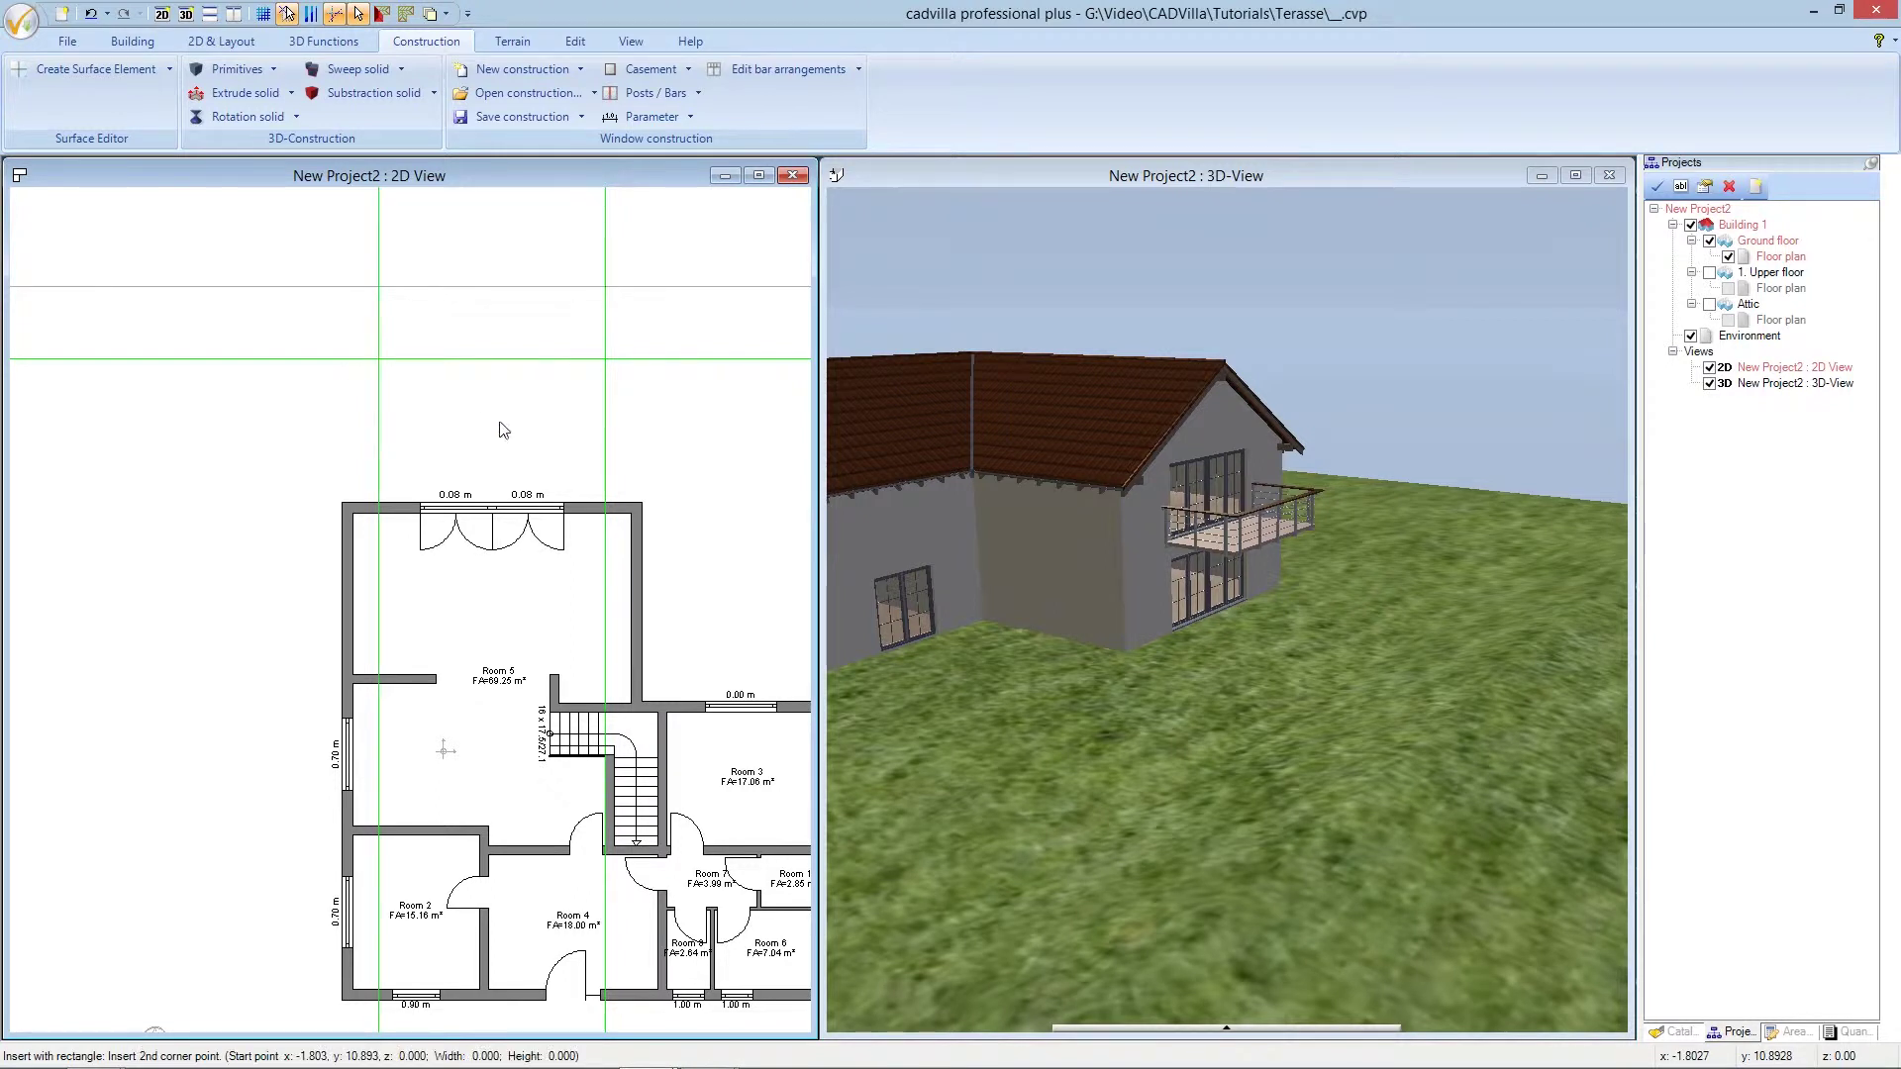
pyautogui.click(607, 503)
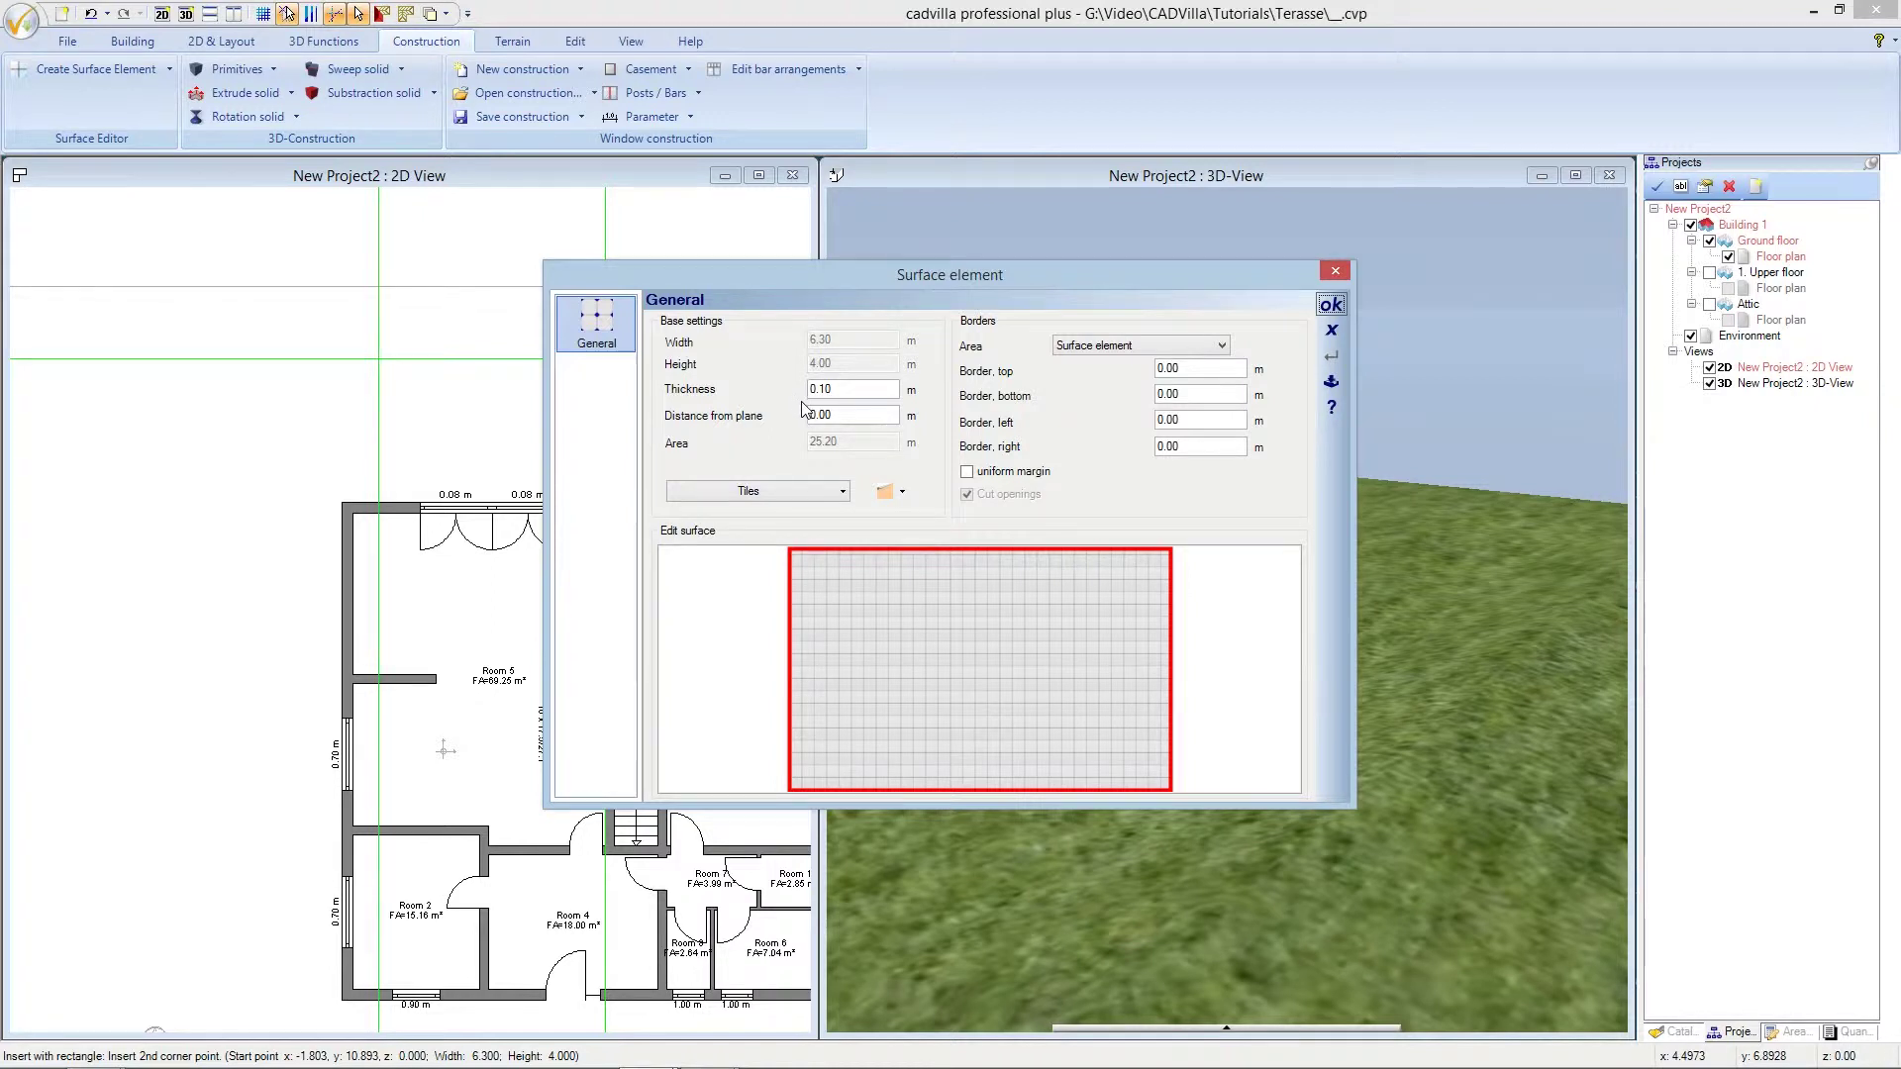
# Give the surface element's Tiles material a monochrome silver fill in its 2D display, and finish inserting the element
pyautogui.click(802, 489)
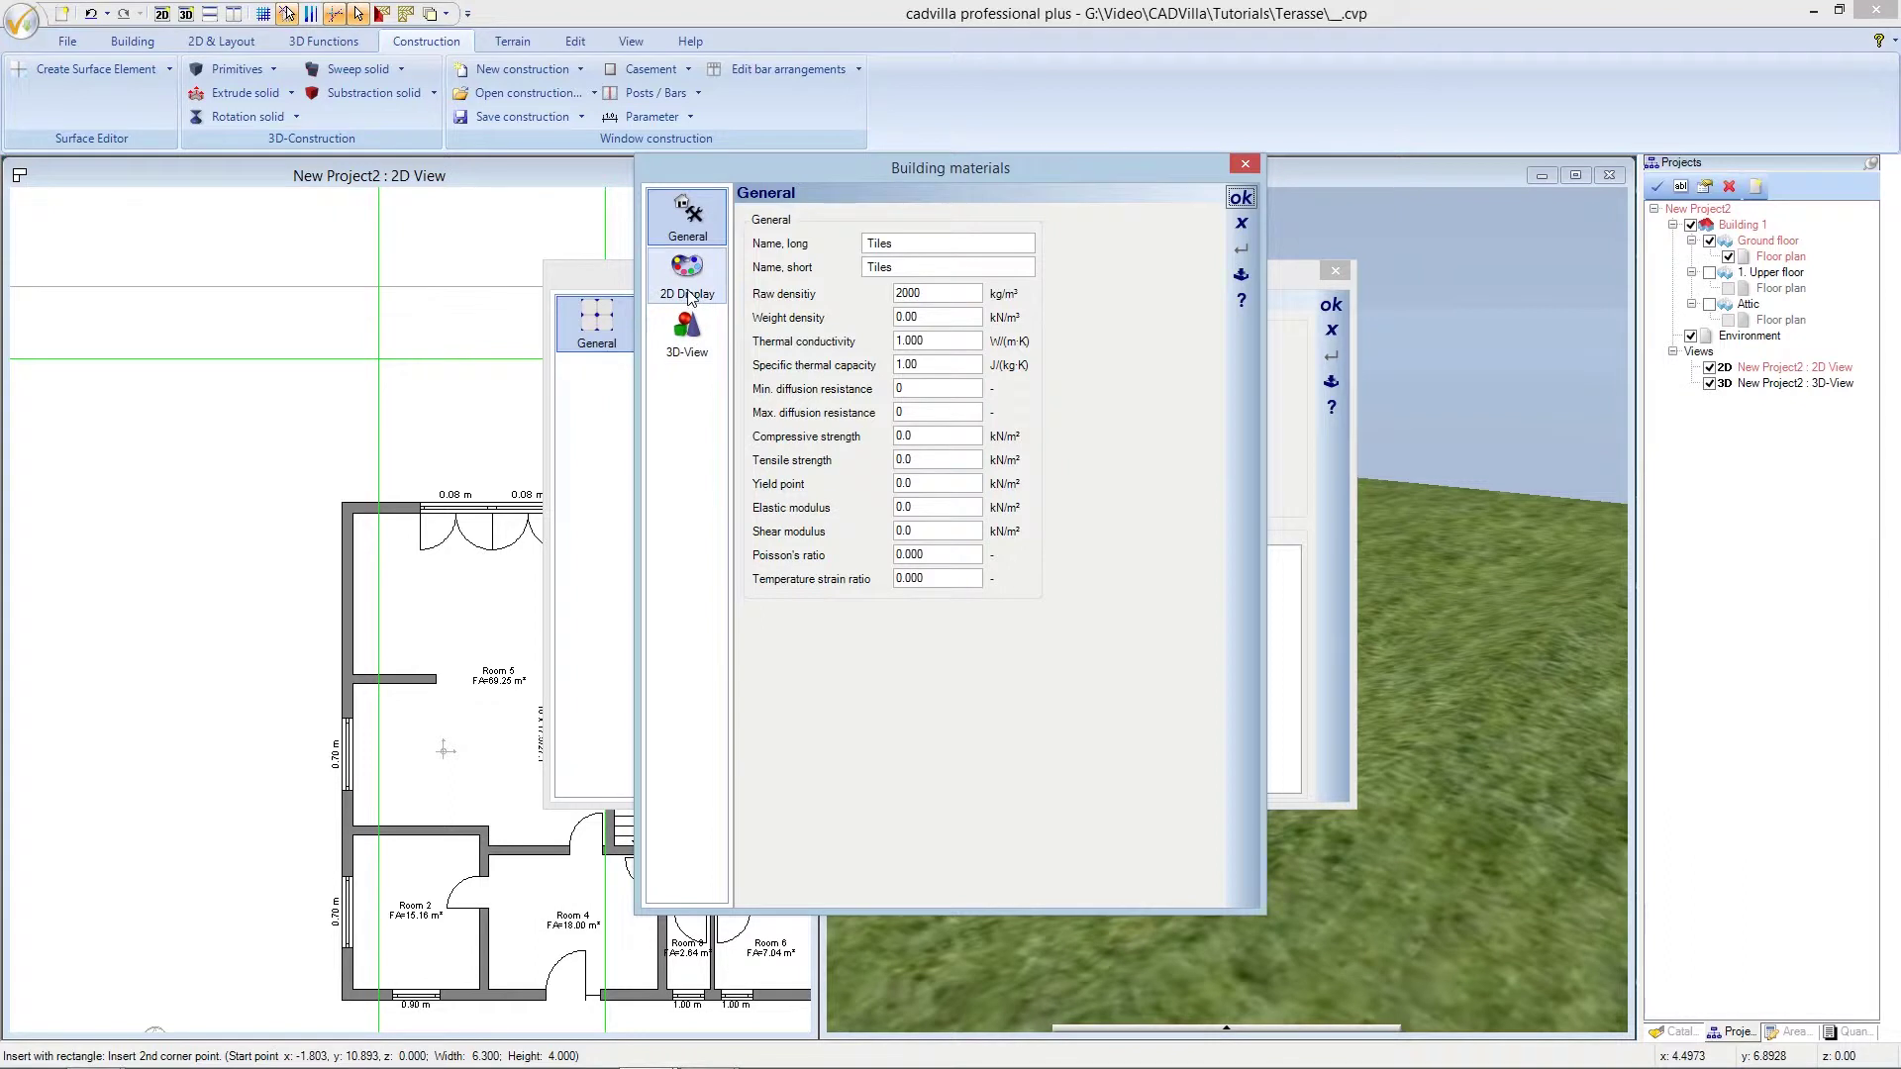
pyautogui.click(690, 297)
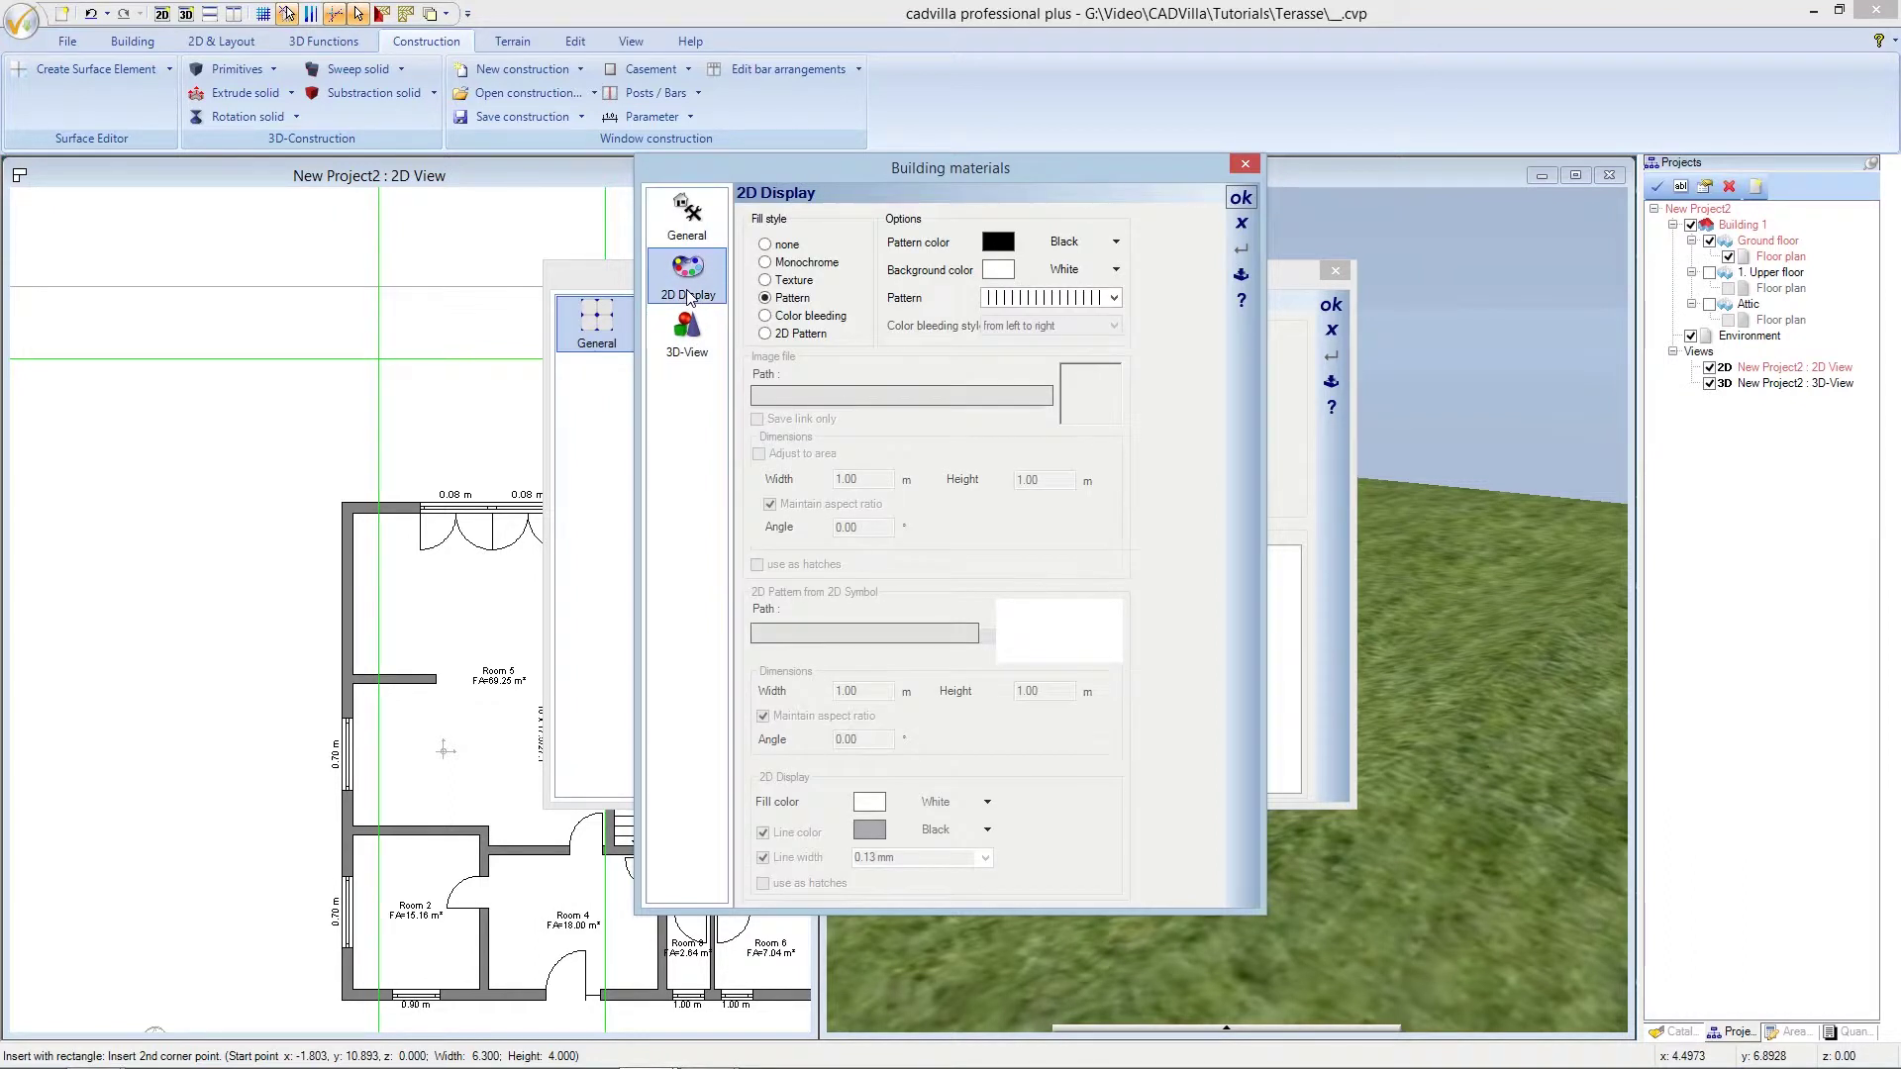
pyautogui.click(767, 264)
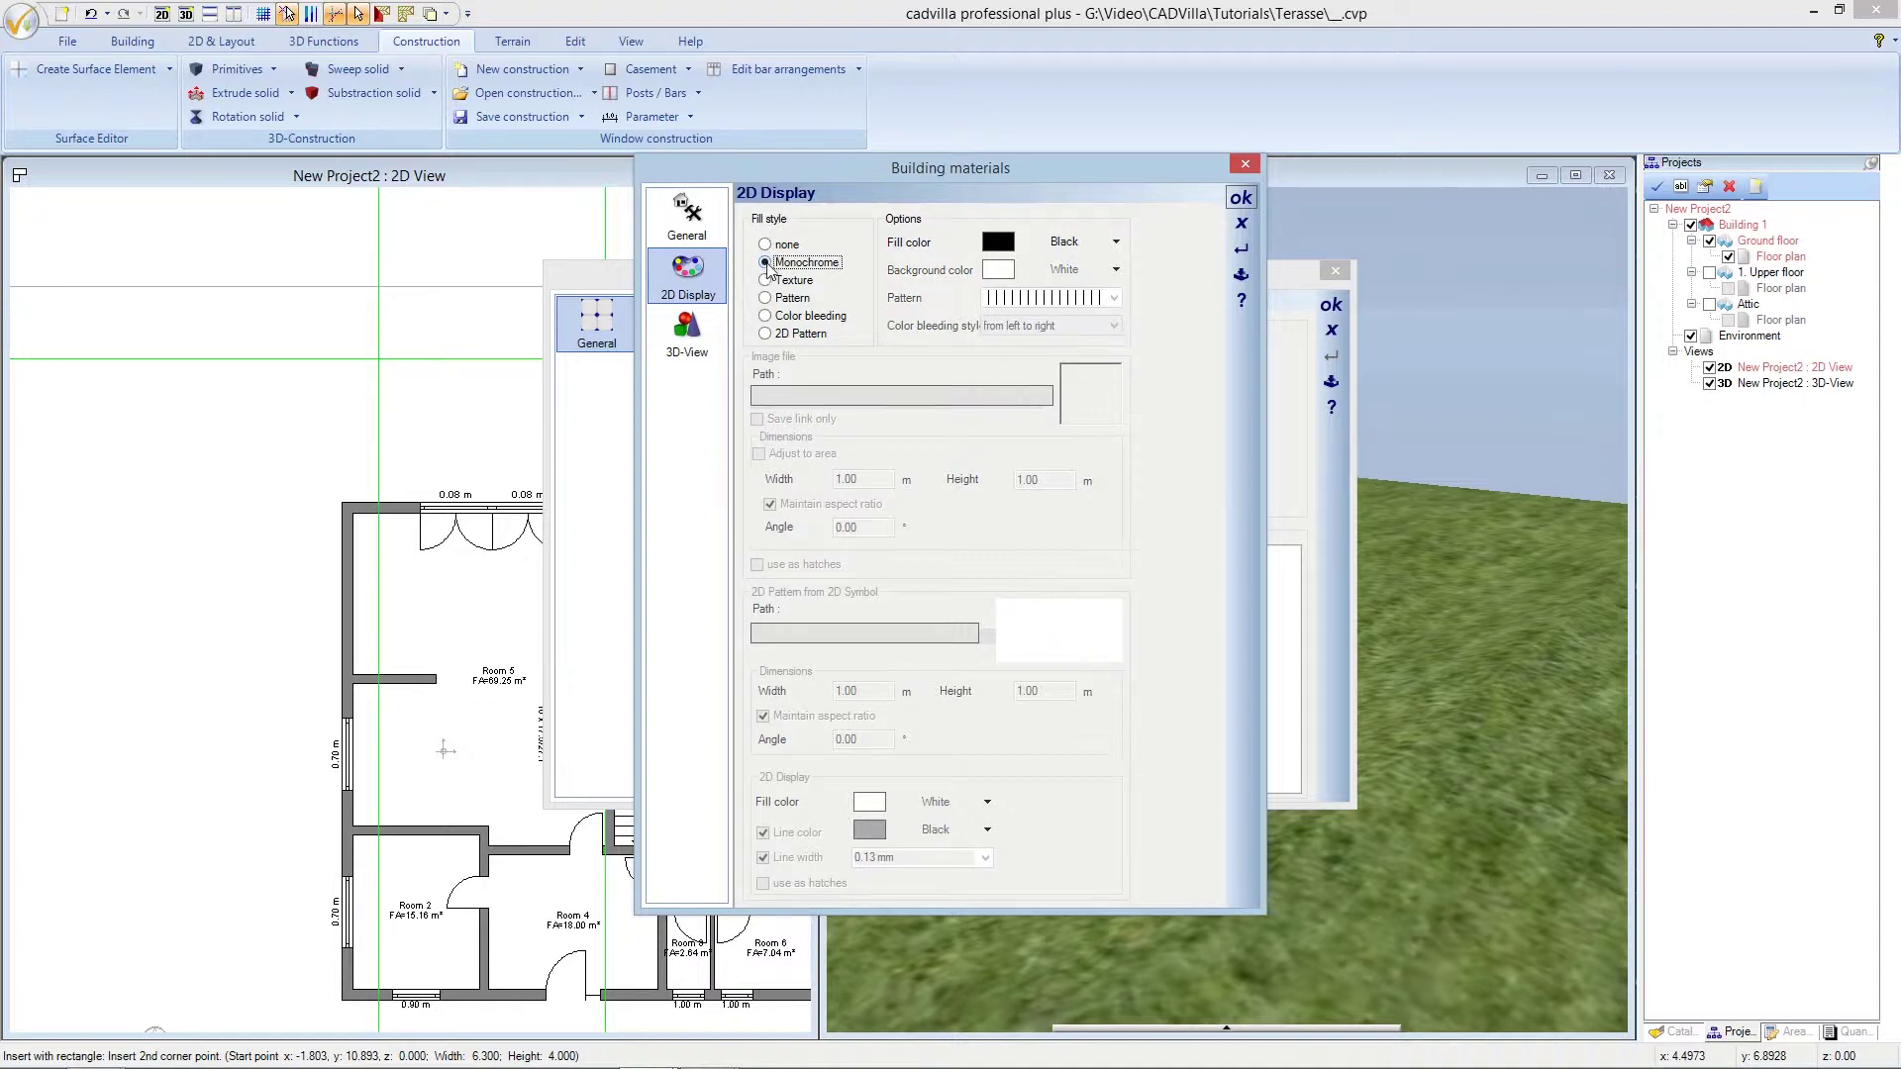
pyautogui.click(1089, 244)
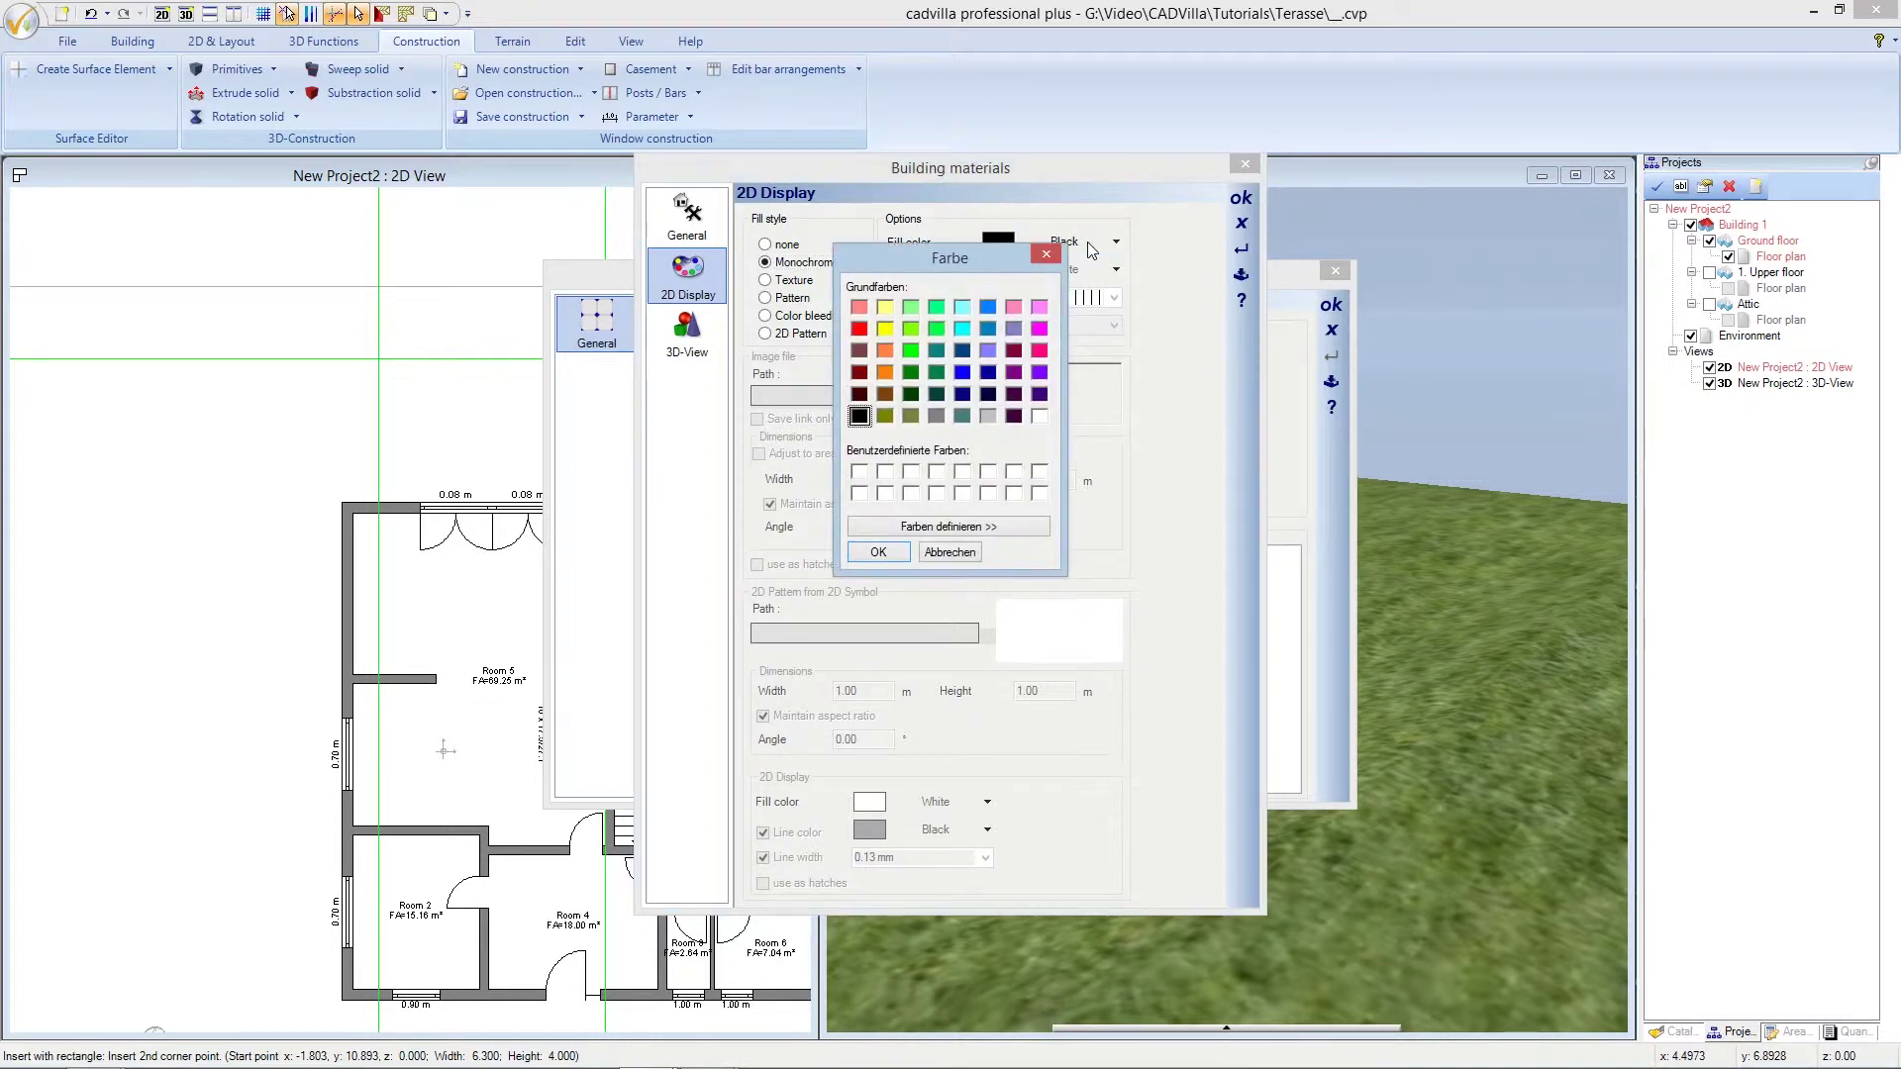
pyautogui.click(989, 416)
pyautogui.click(895, 547)
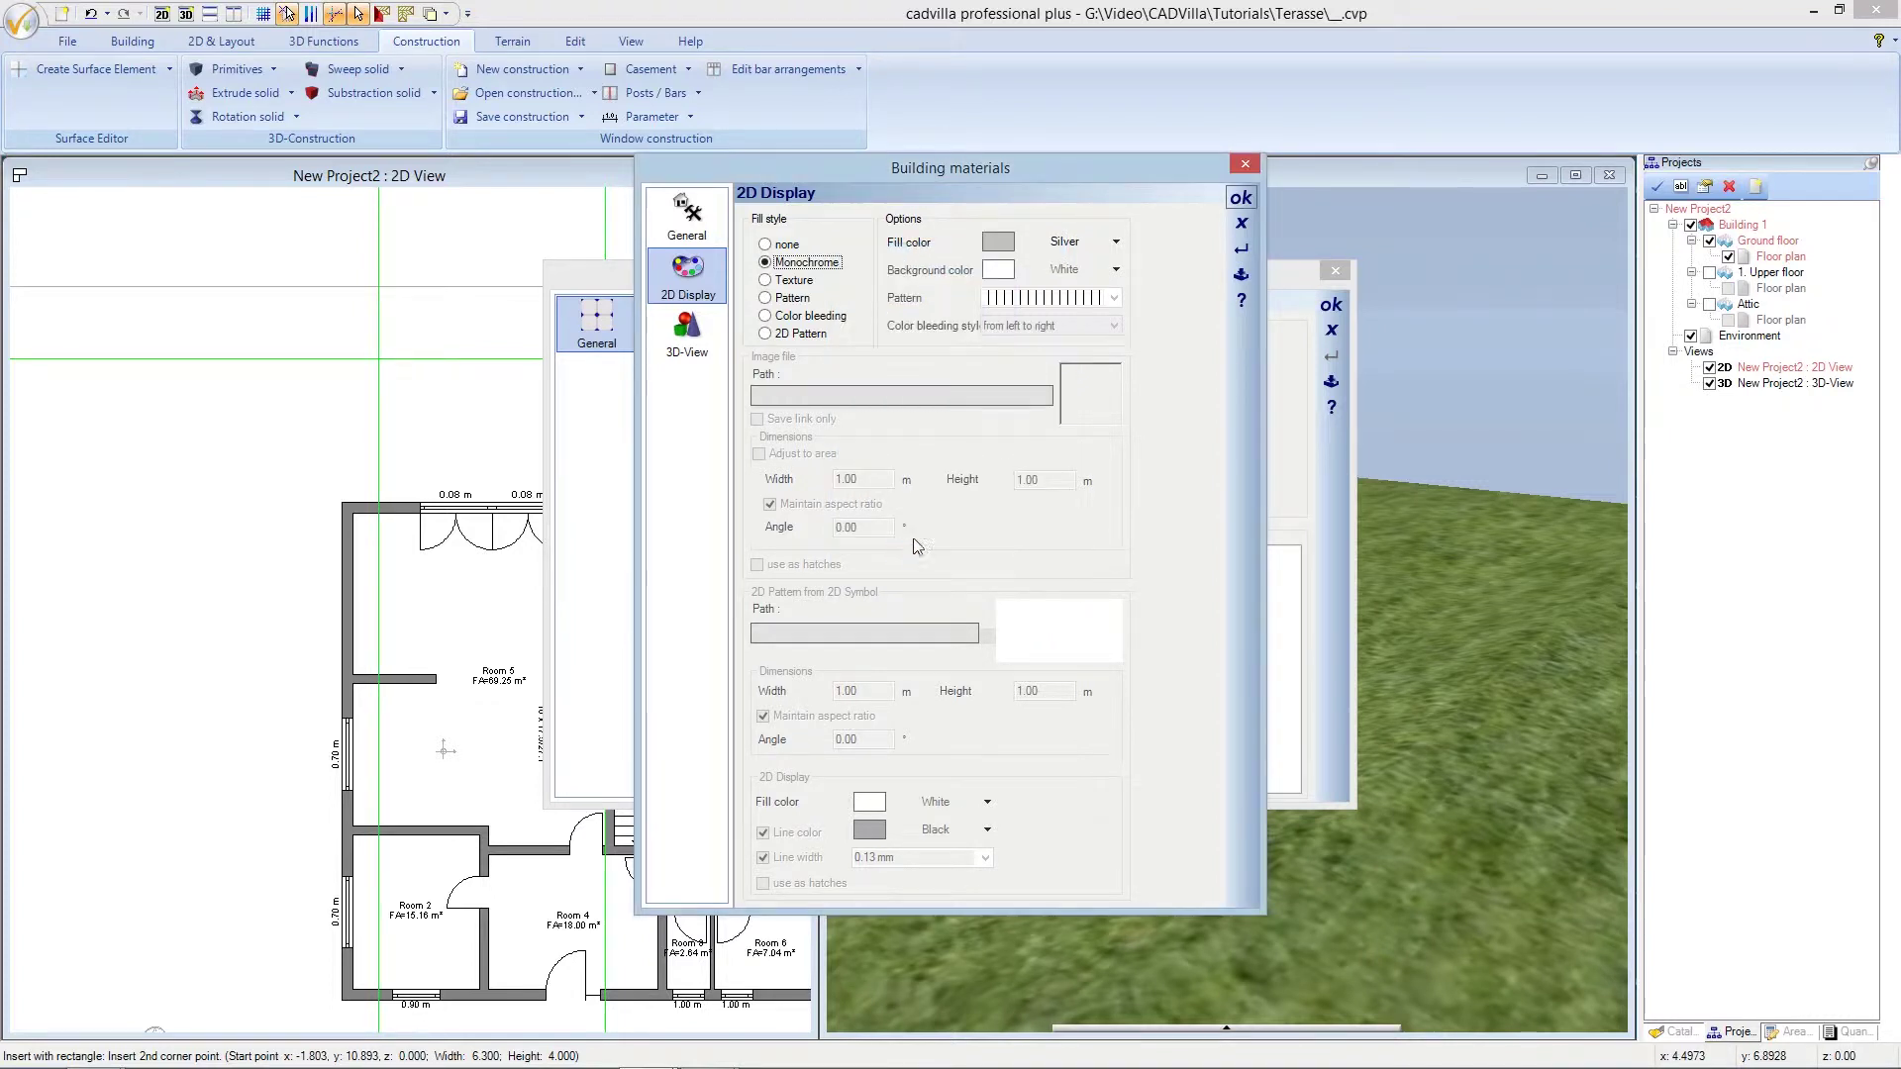
pyautogui.click(1240, 199)
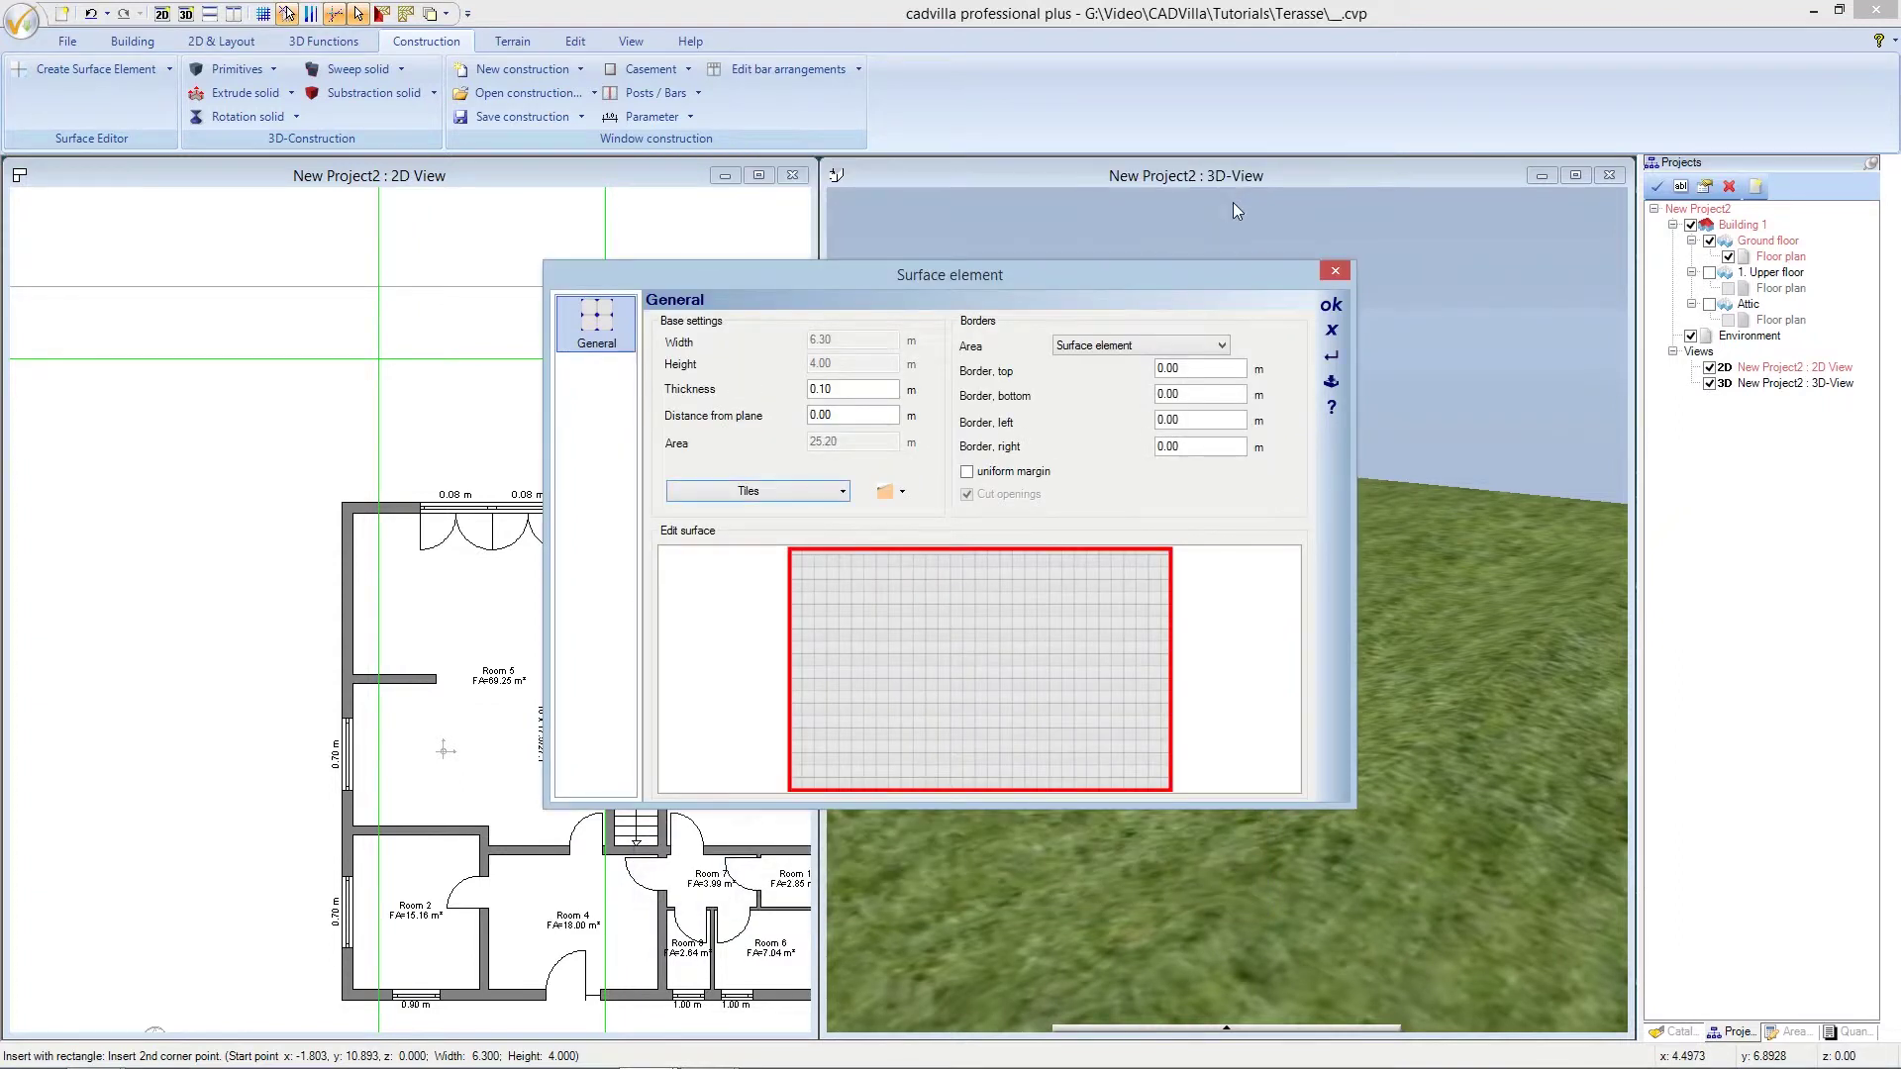
pyautogui.click(1330, 305)
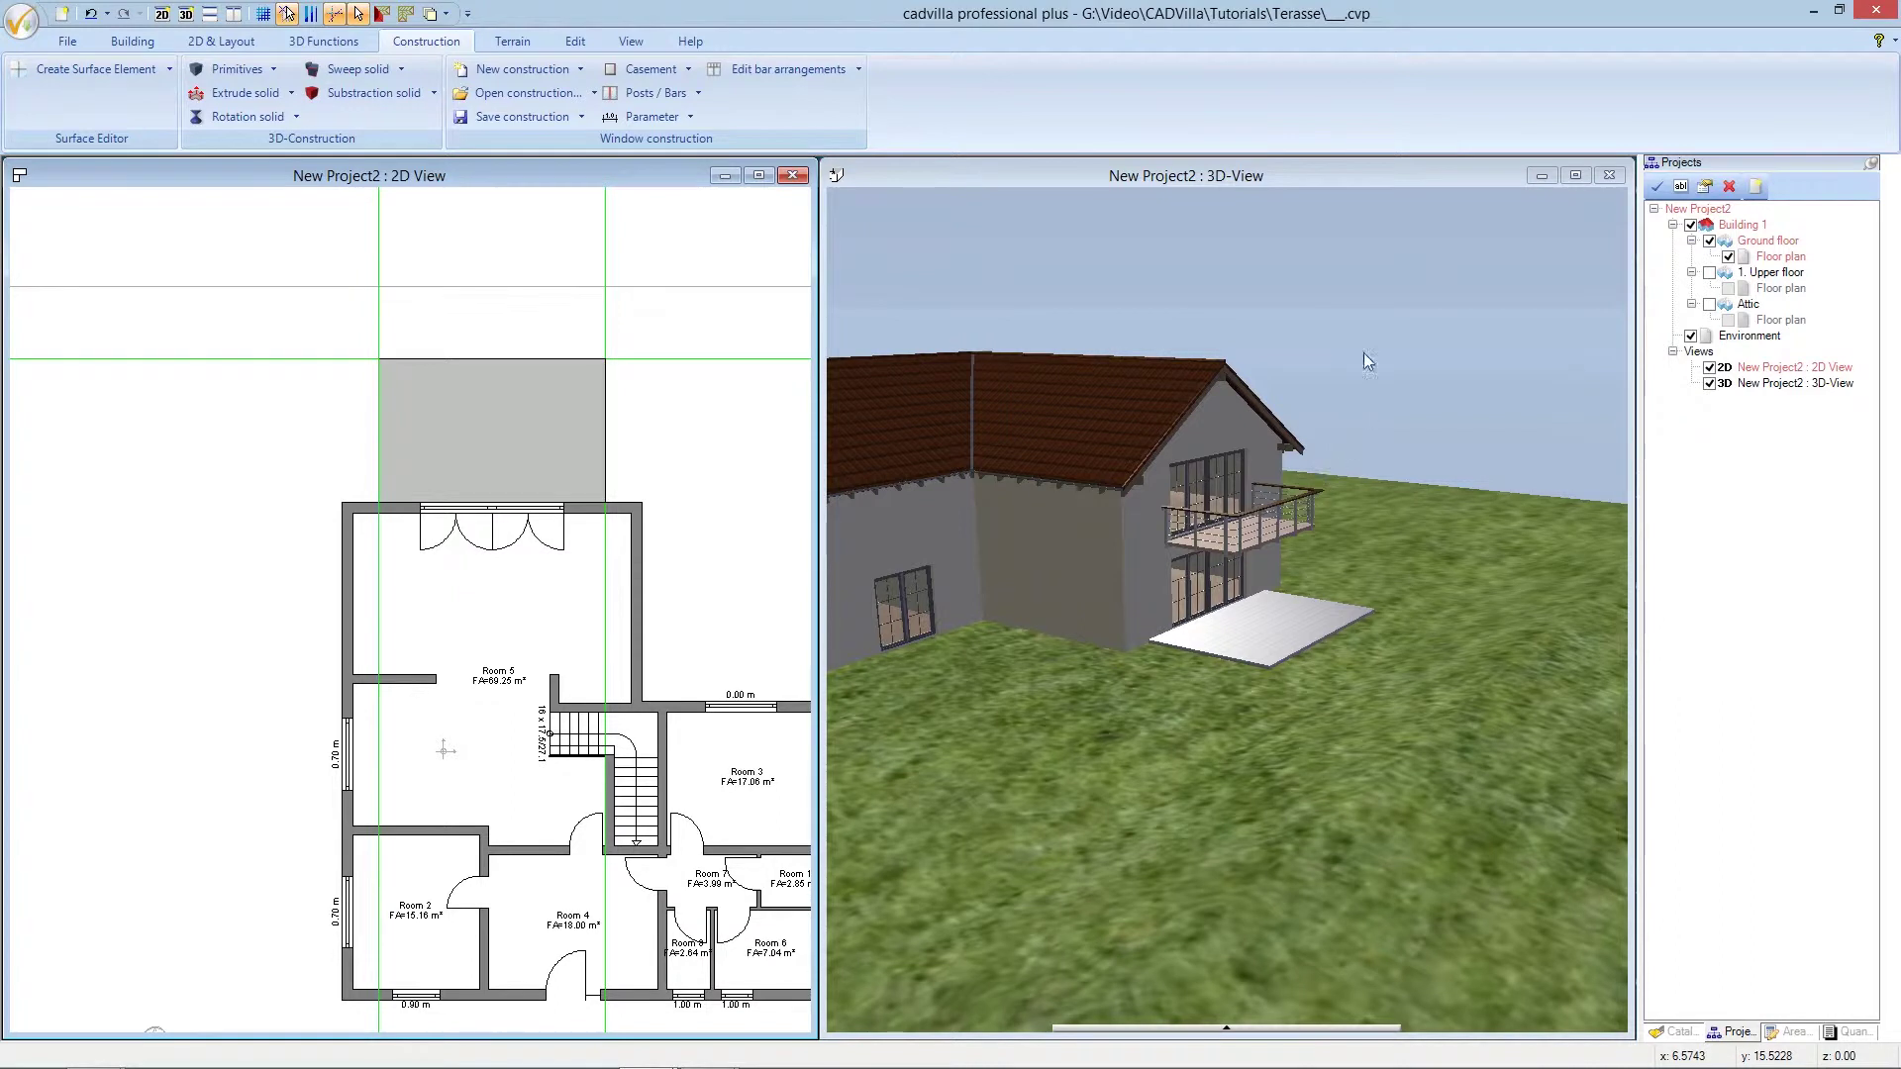
# With the 3D view active, open the horizontal wood textures in the catalog's materials
pyautogui.click(1348, 174)
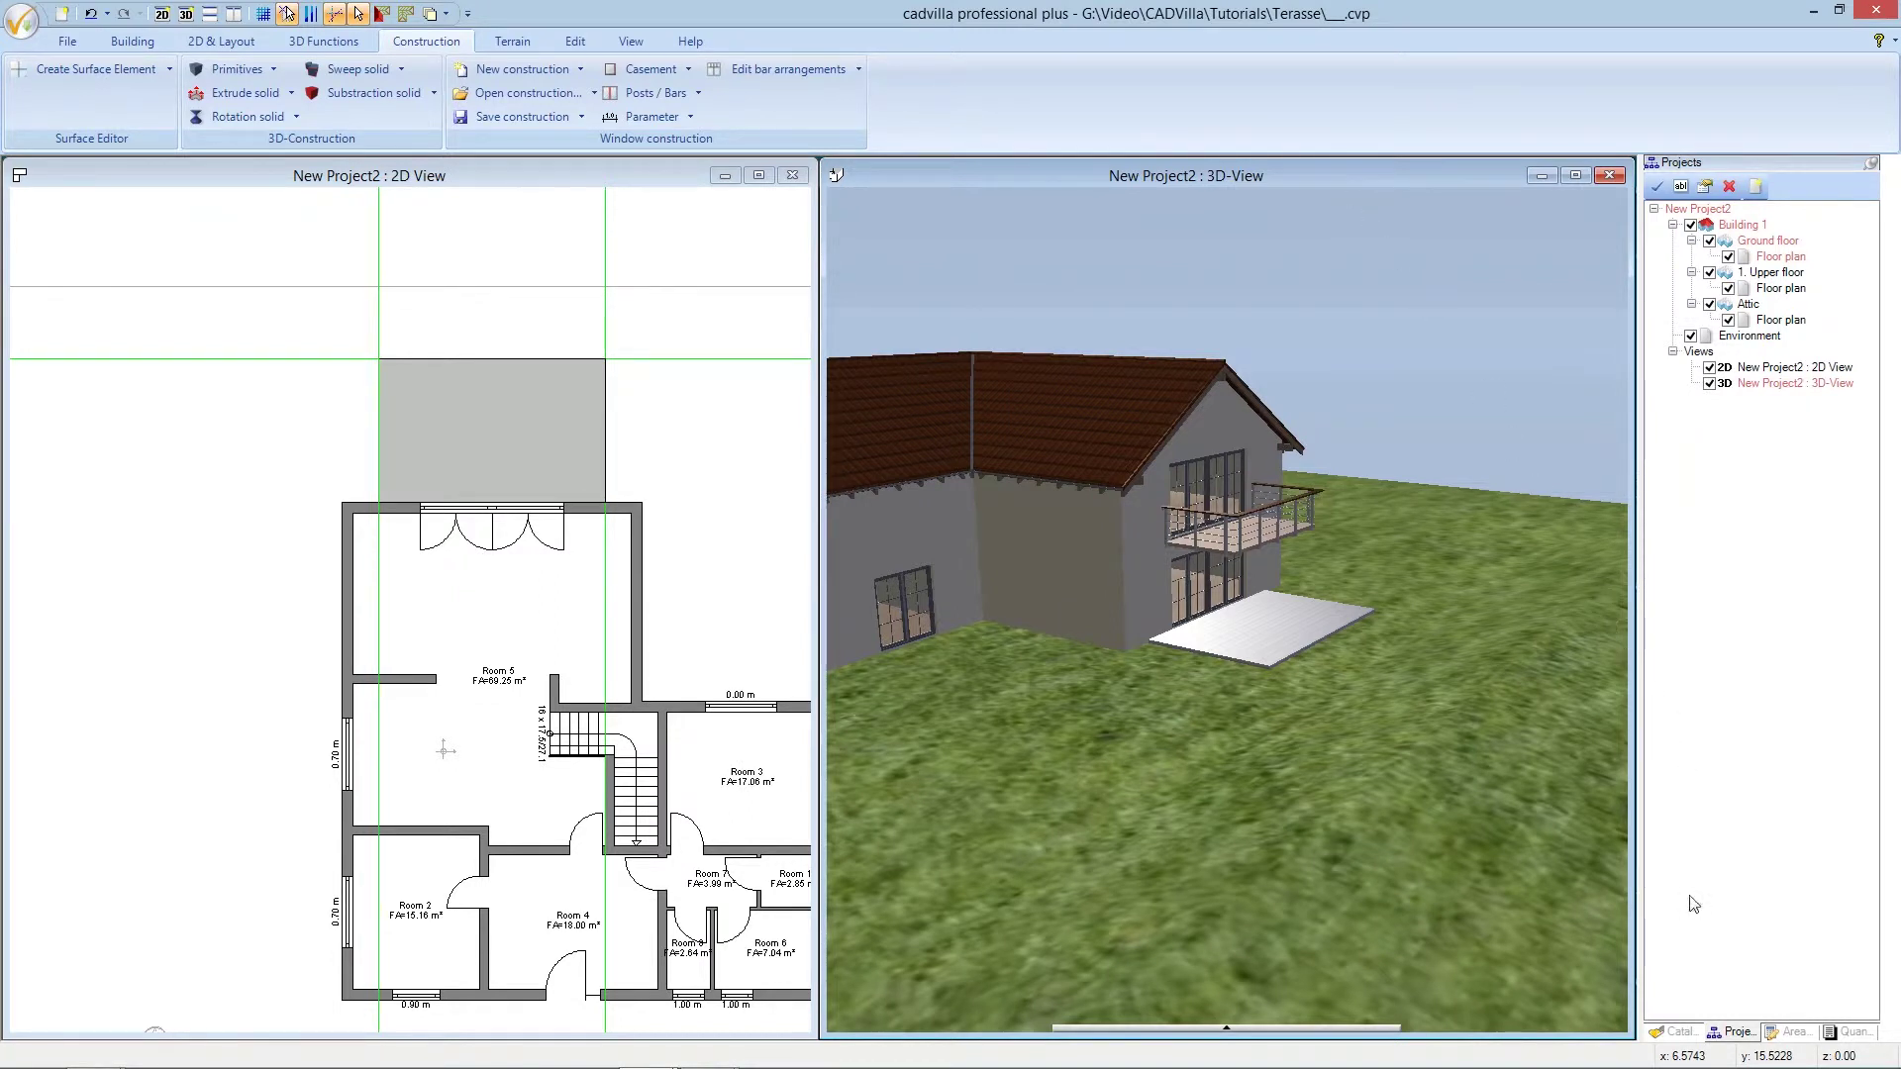
pyautogui.click(1694, 1032)
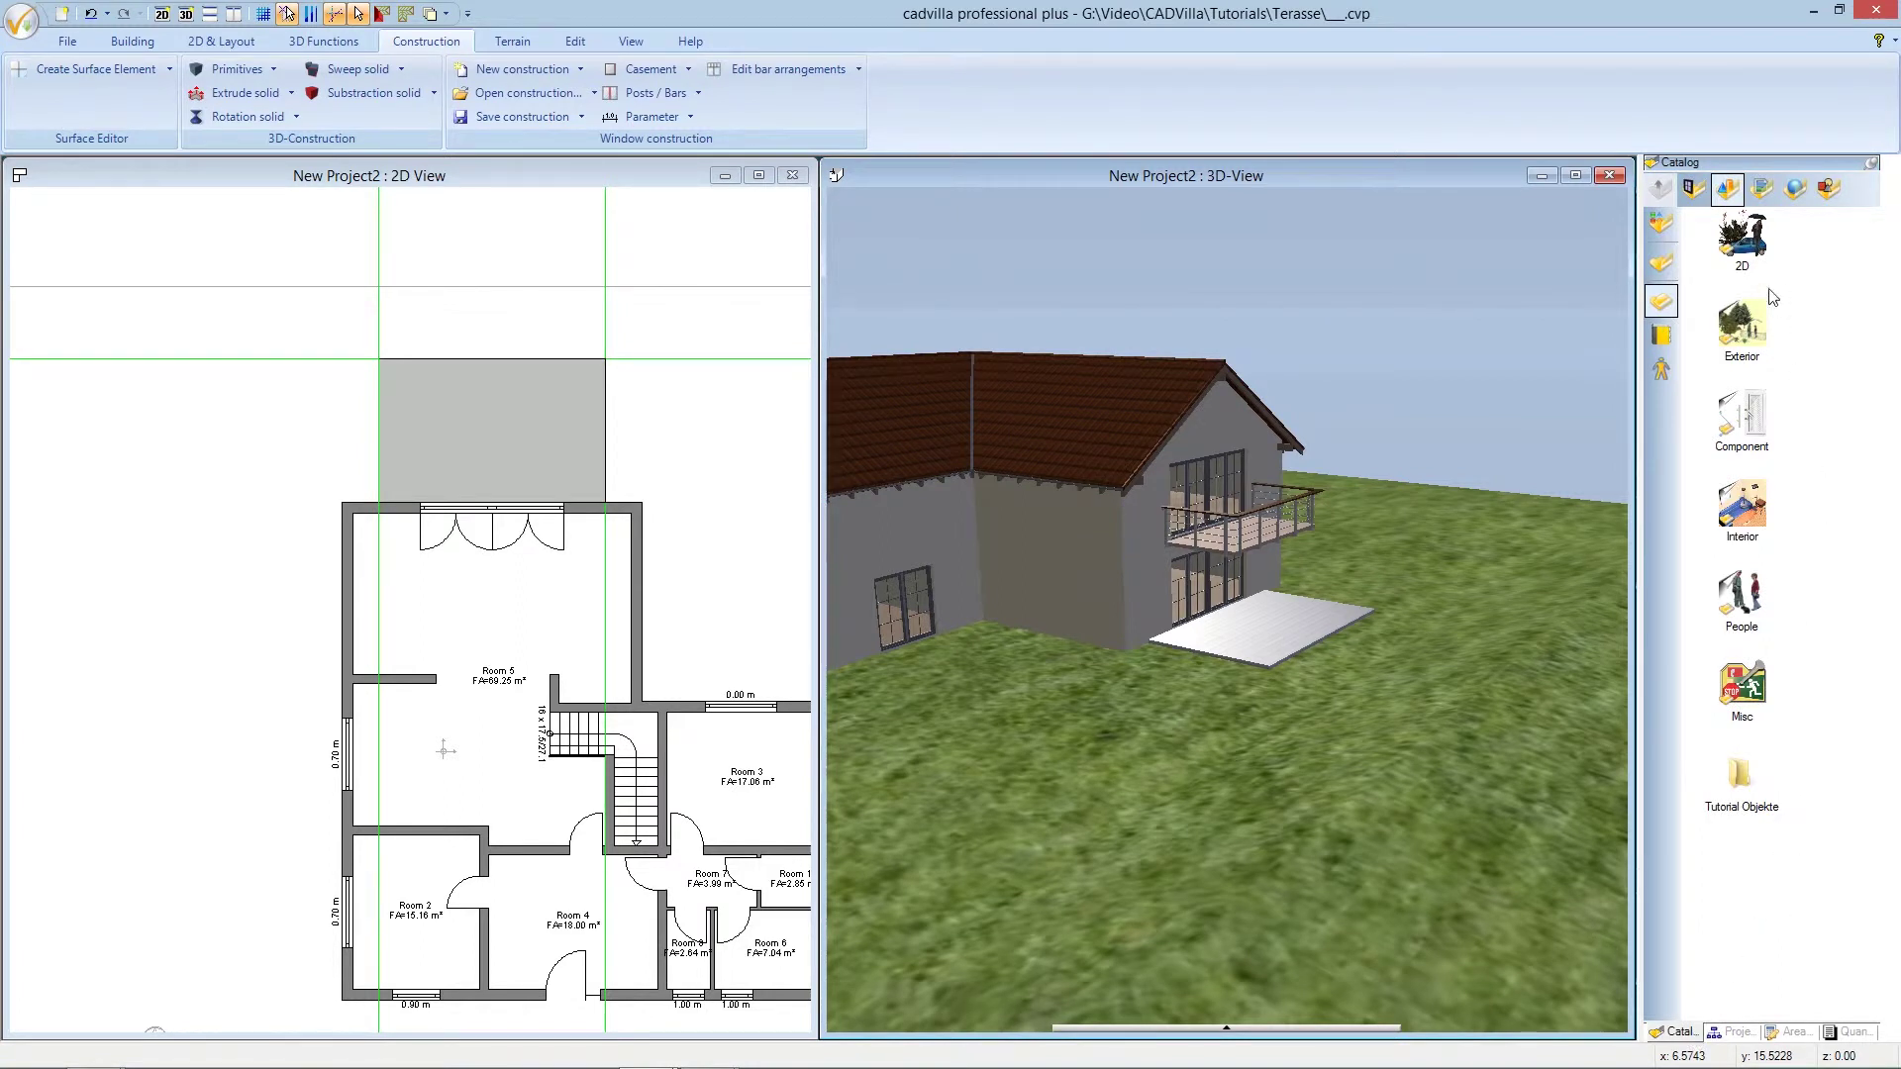
pyautogui.click(1763, 190)
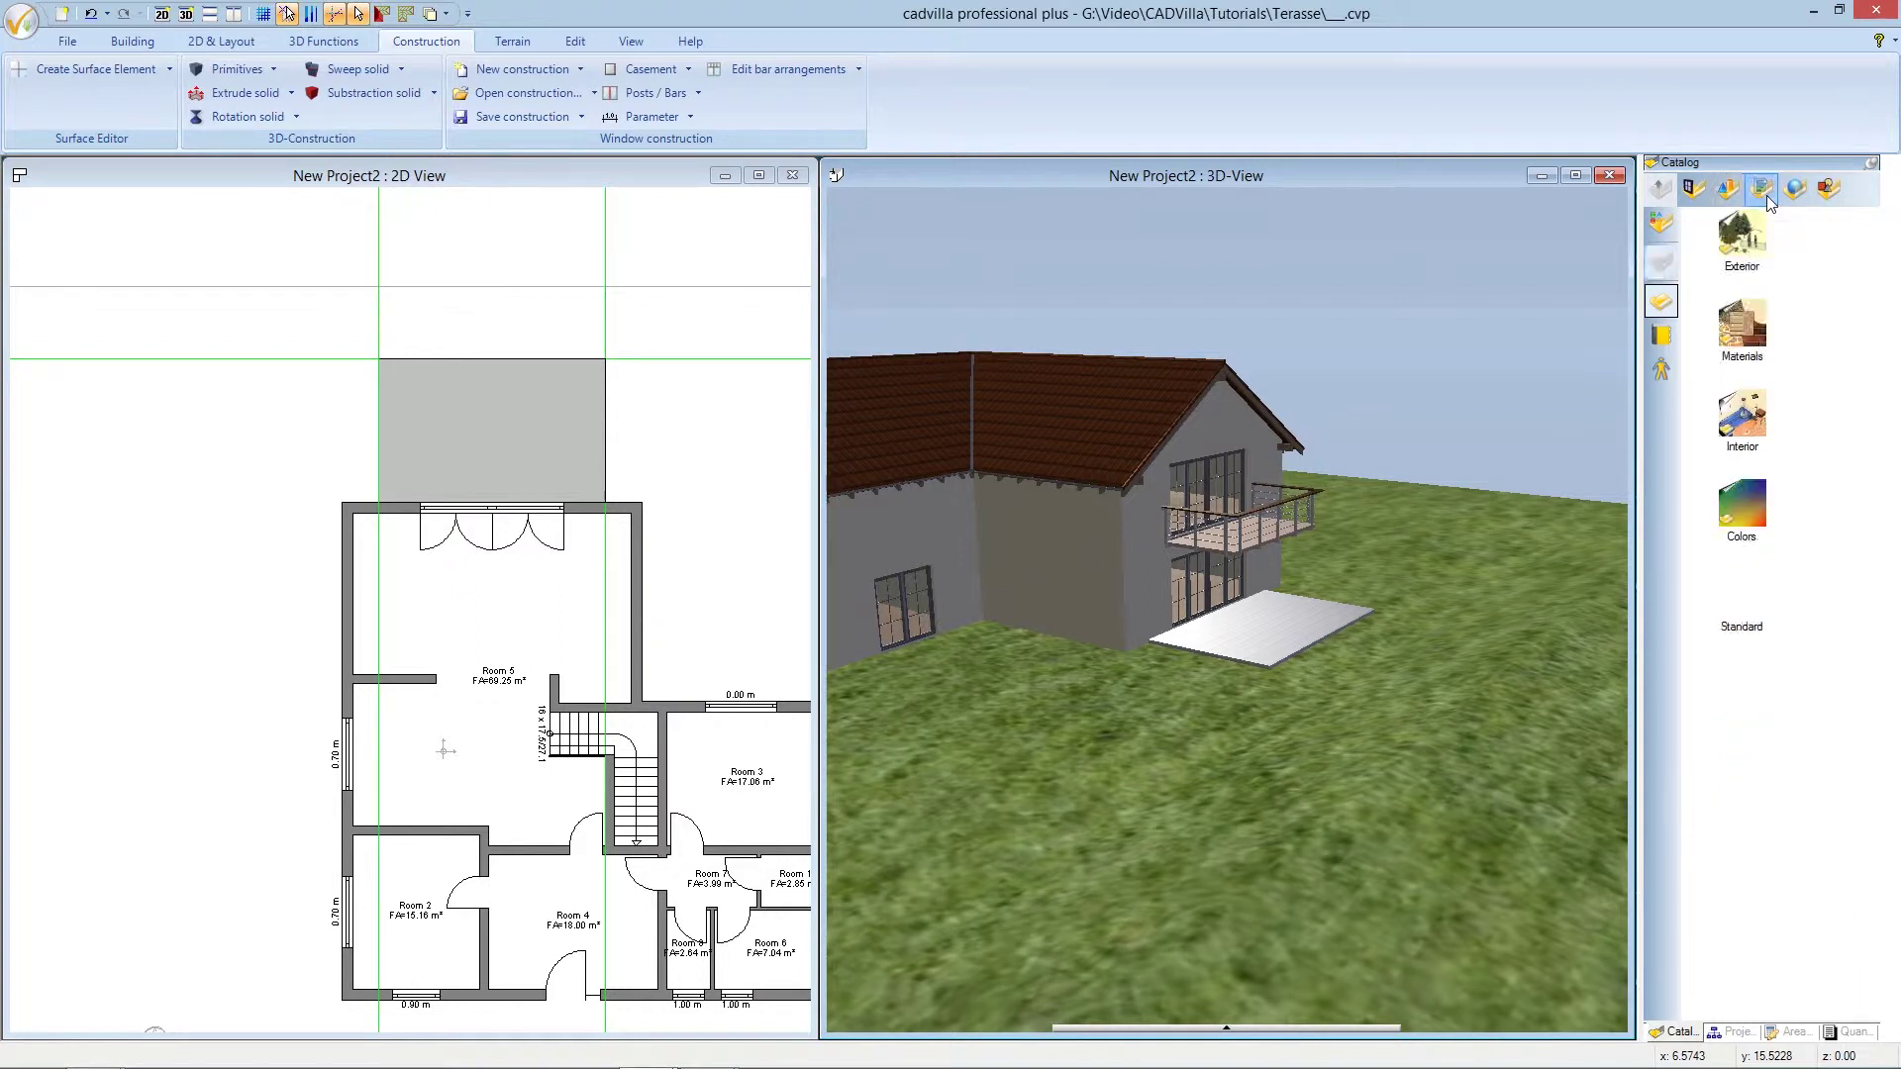
pyautogui.click(1761, 322)
pyautogui.doubleClick(1763, 322)
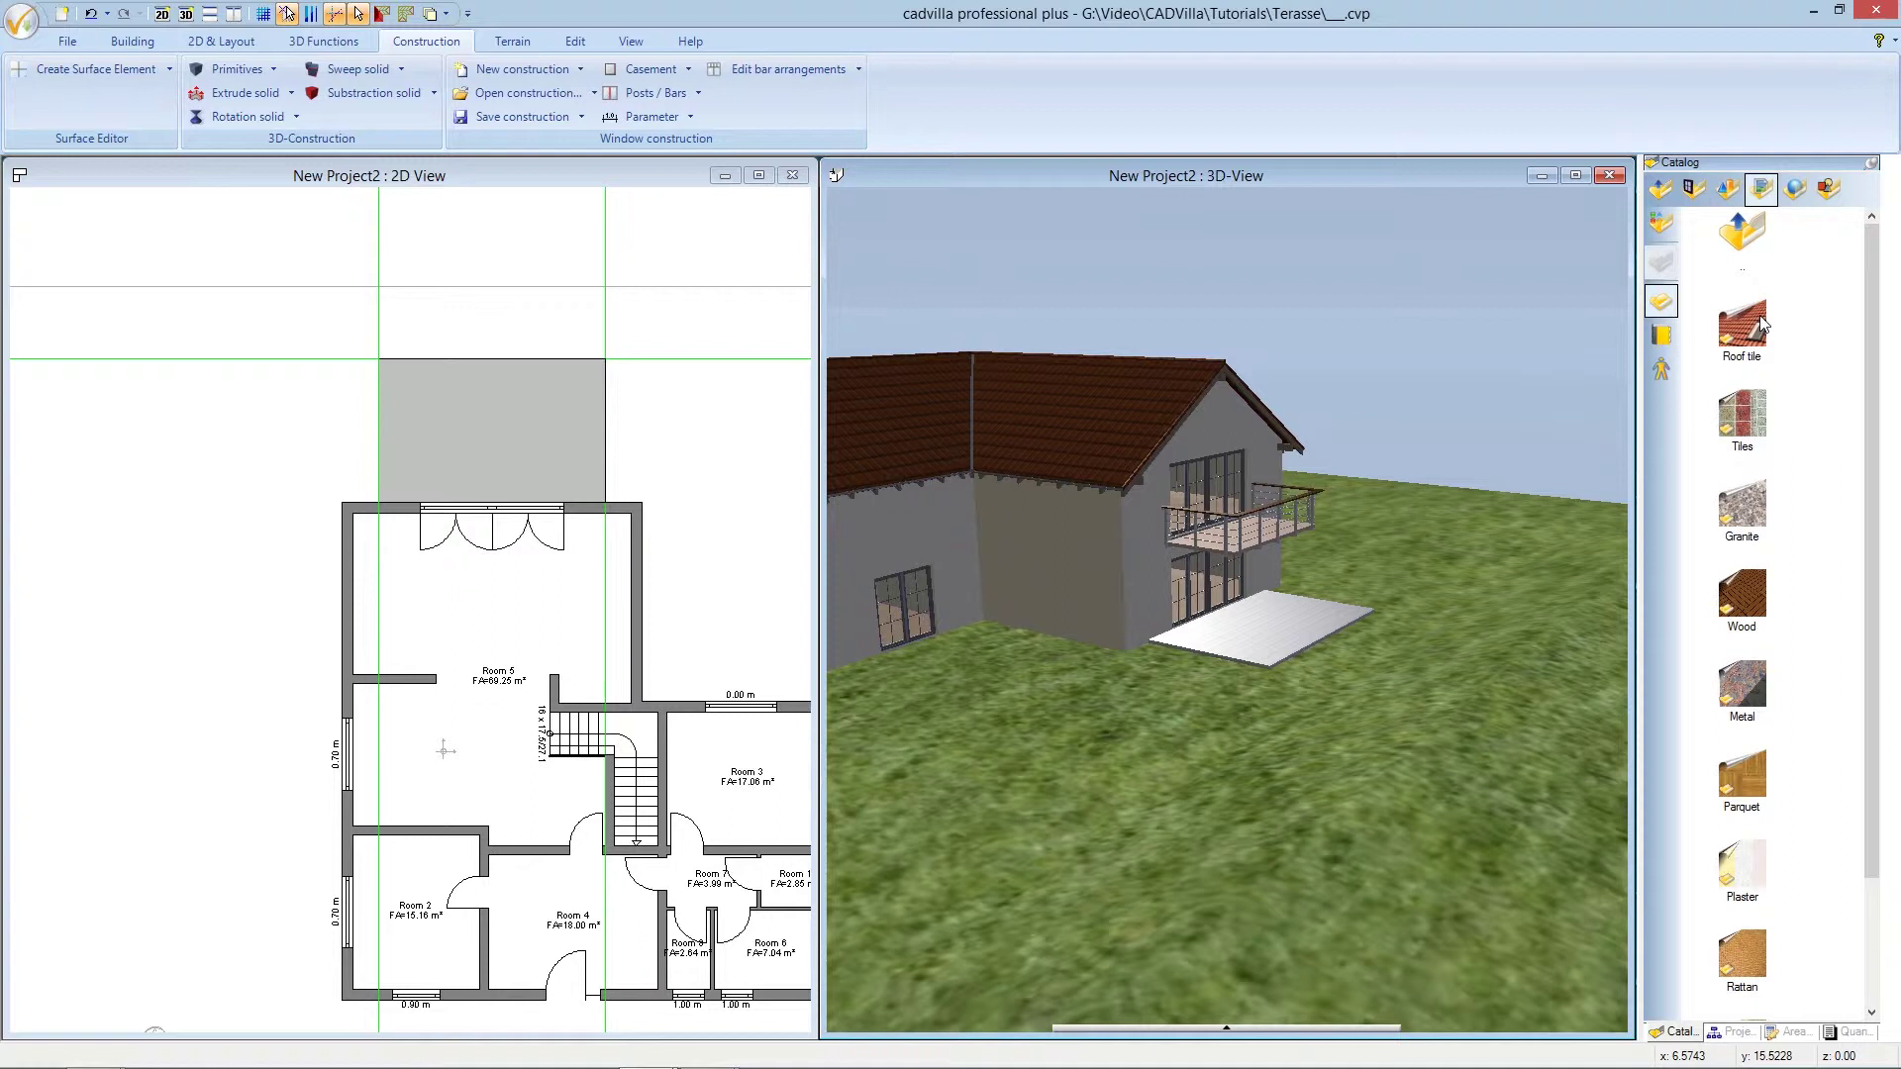
pyautogui.doubleClick(1752, 591)
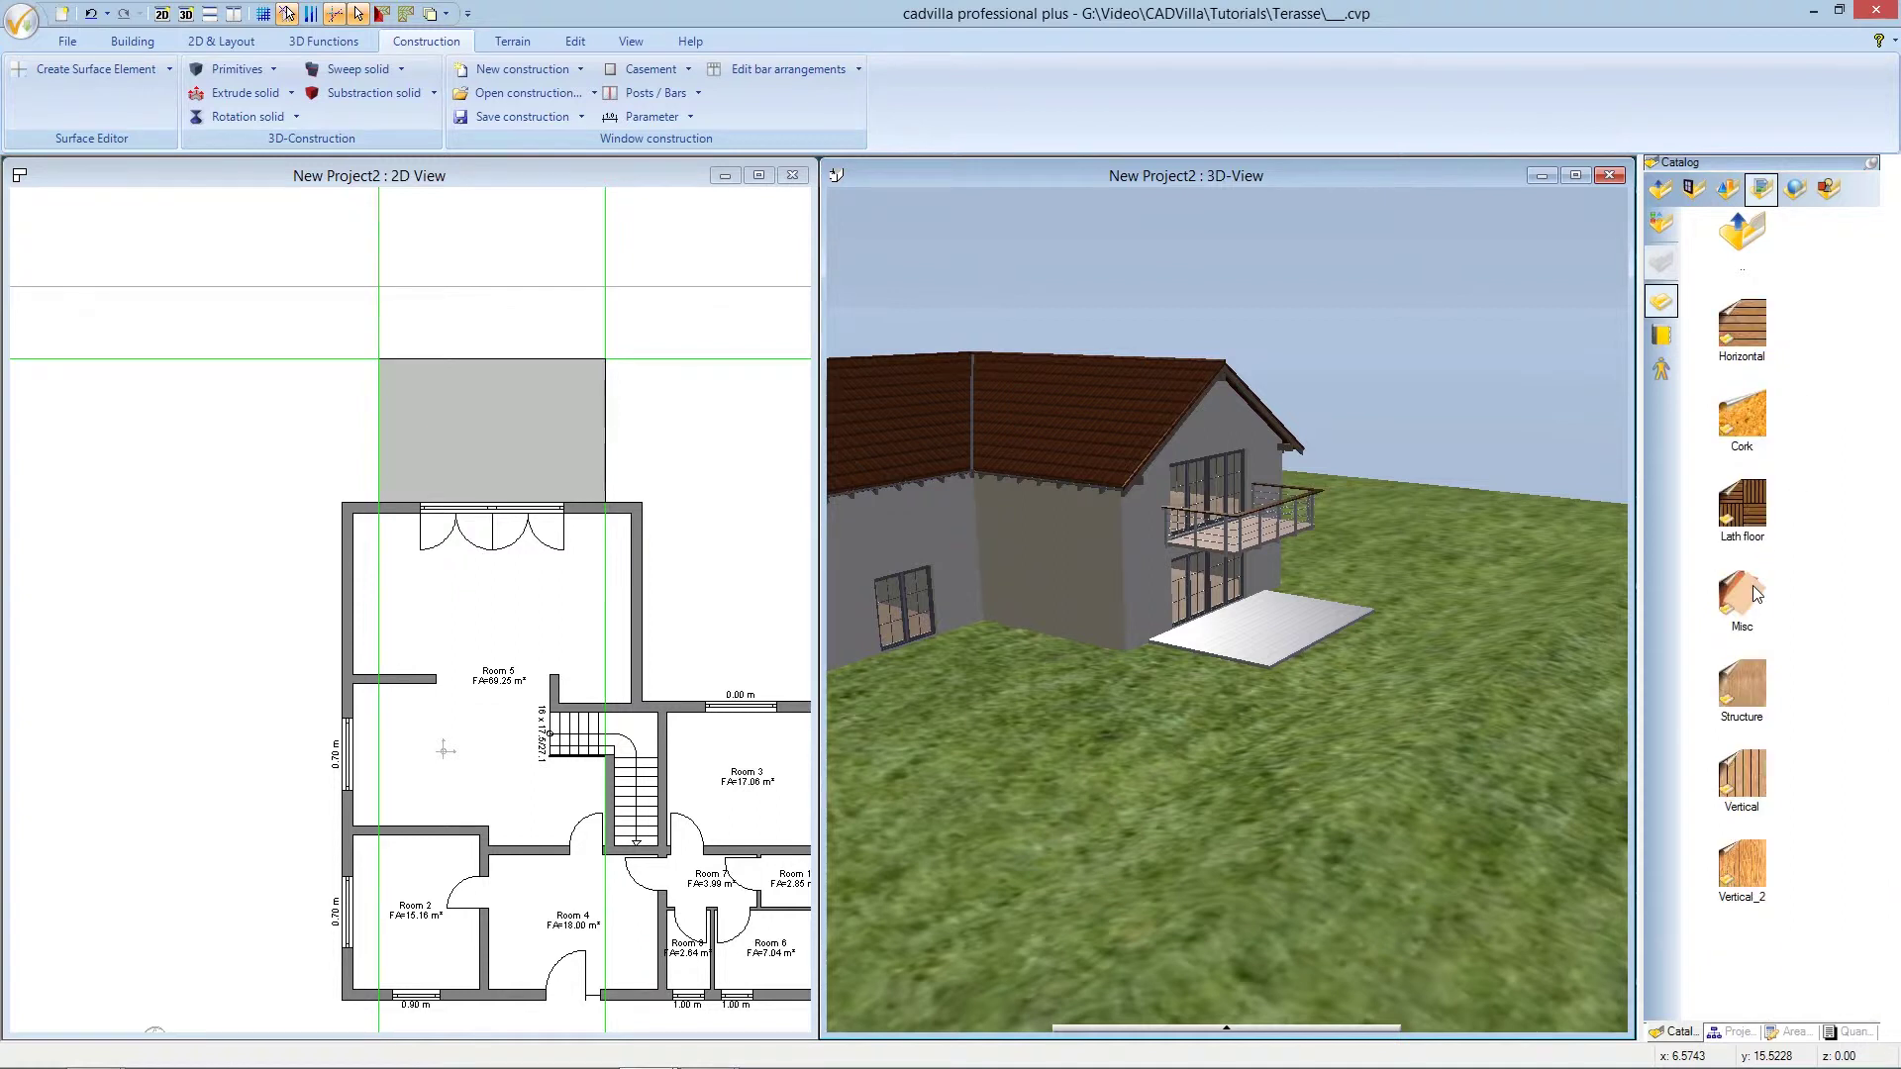
pyautogui.doubleClick(1756, 322)
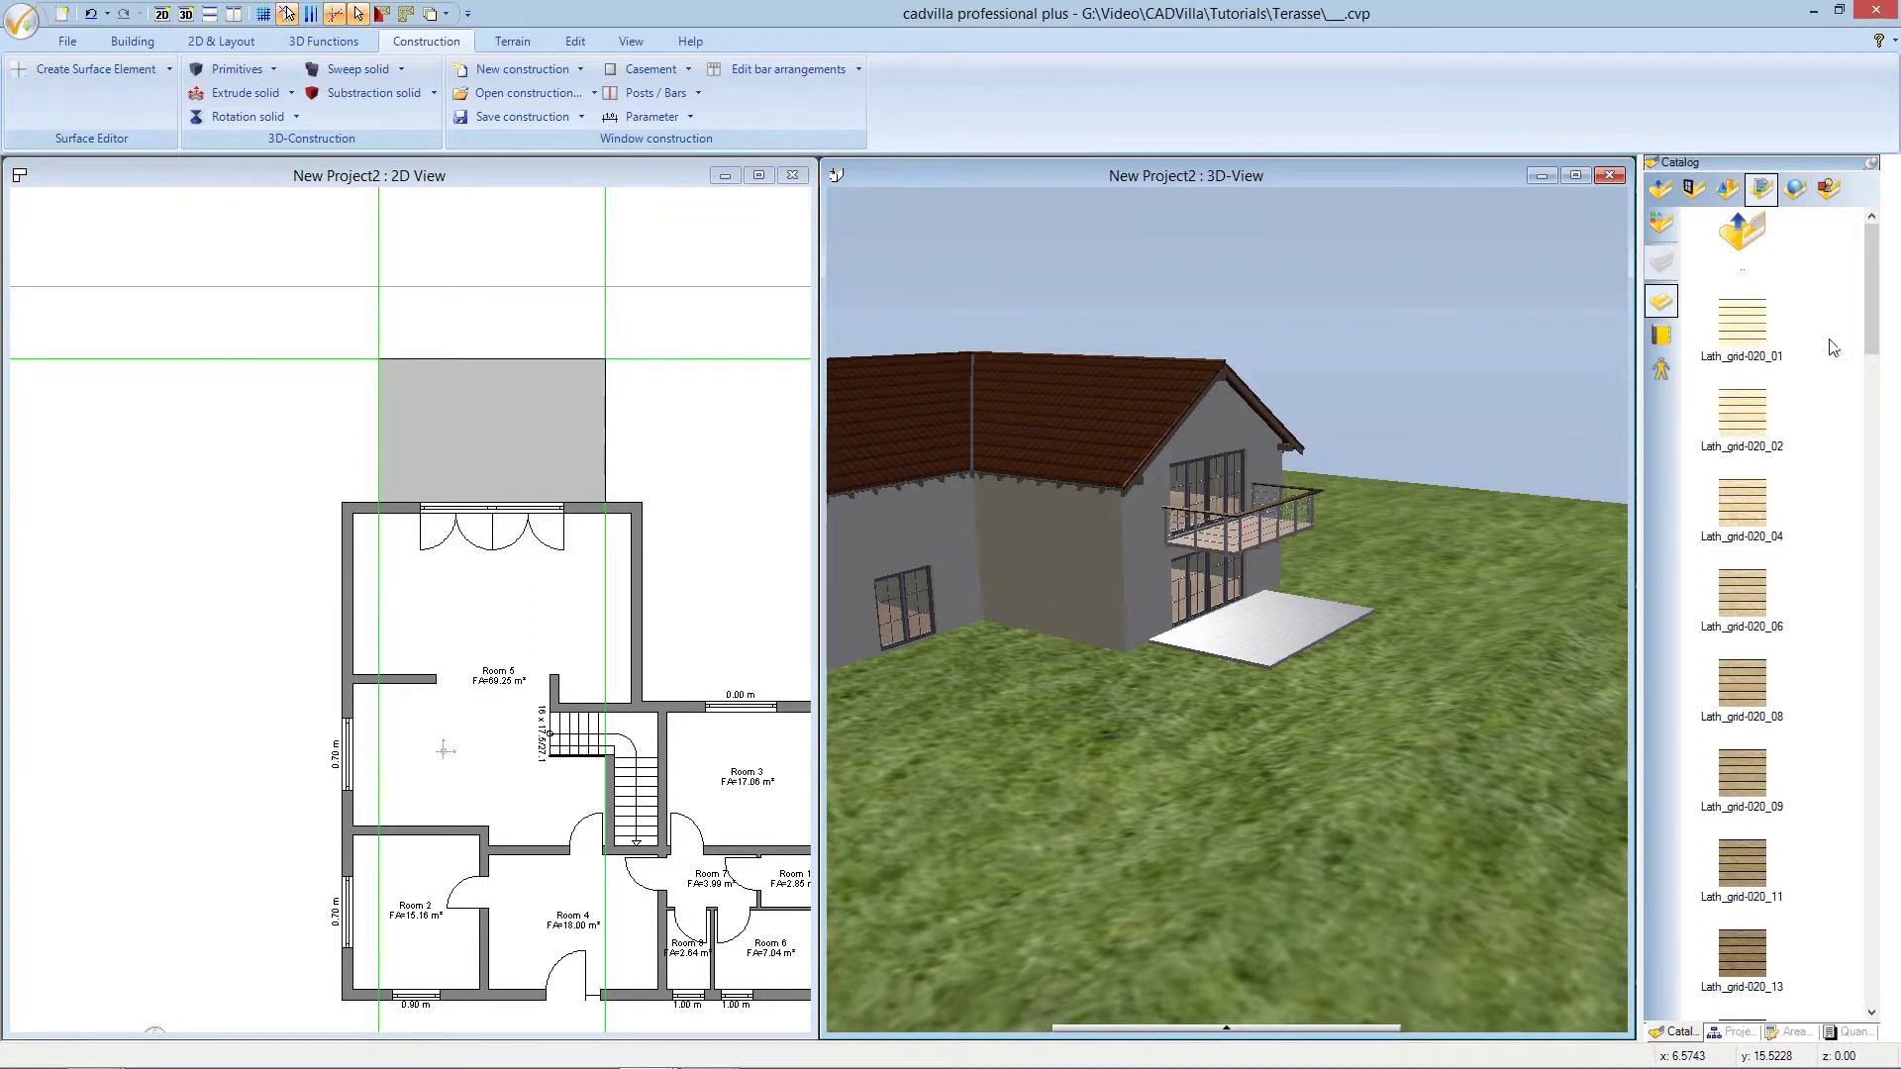
# Apply the Lath_grid-020_11 texture to the terrace surface in the 3D view and inspect it up close
pyautogui.moveTo(1872, 344); pyautogui.dragTo(1869, 394)
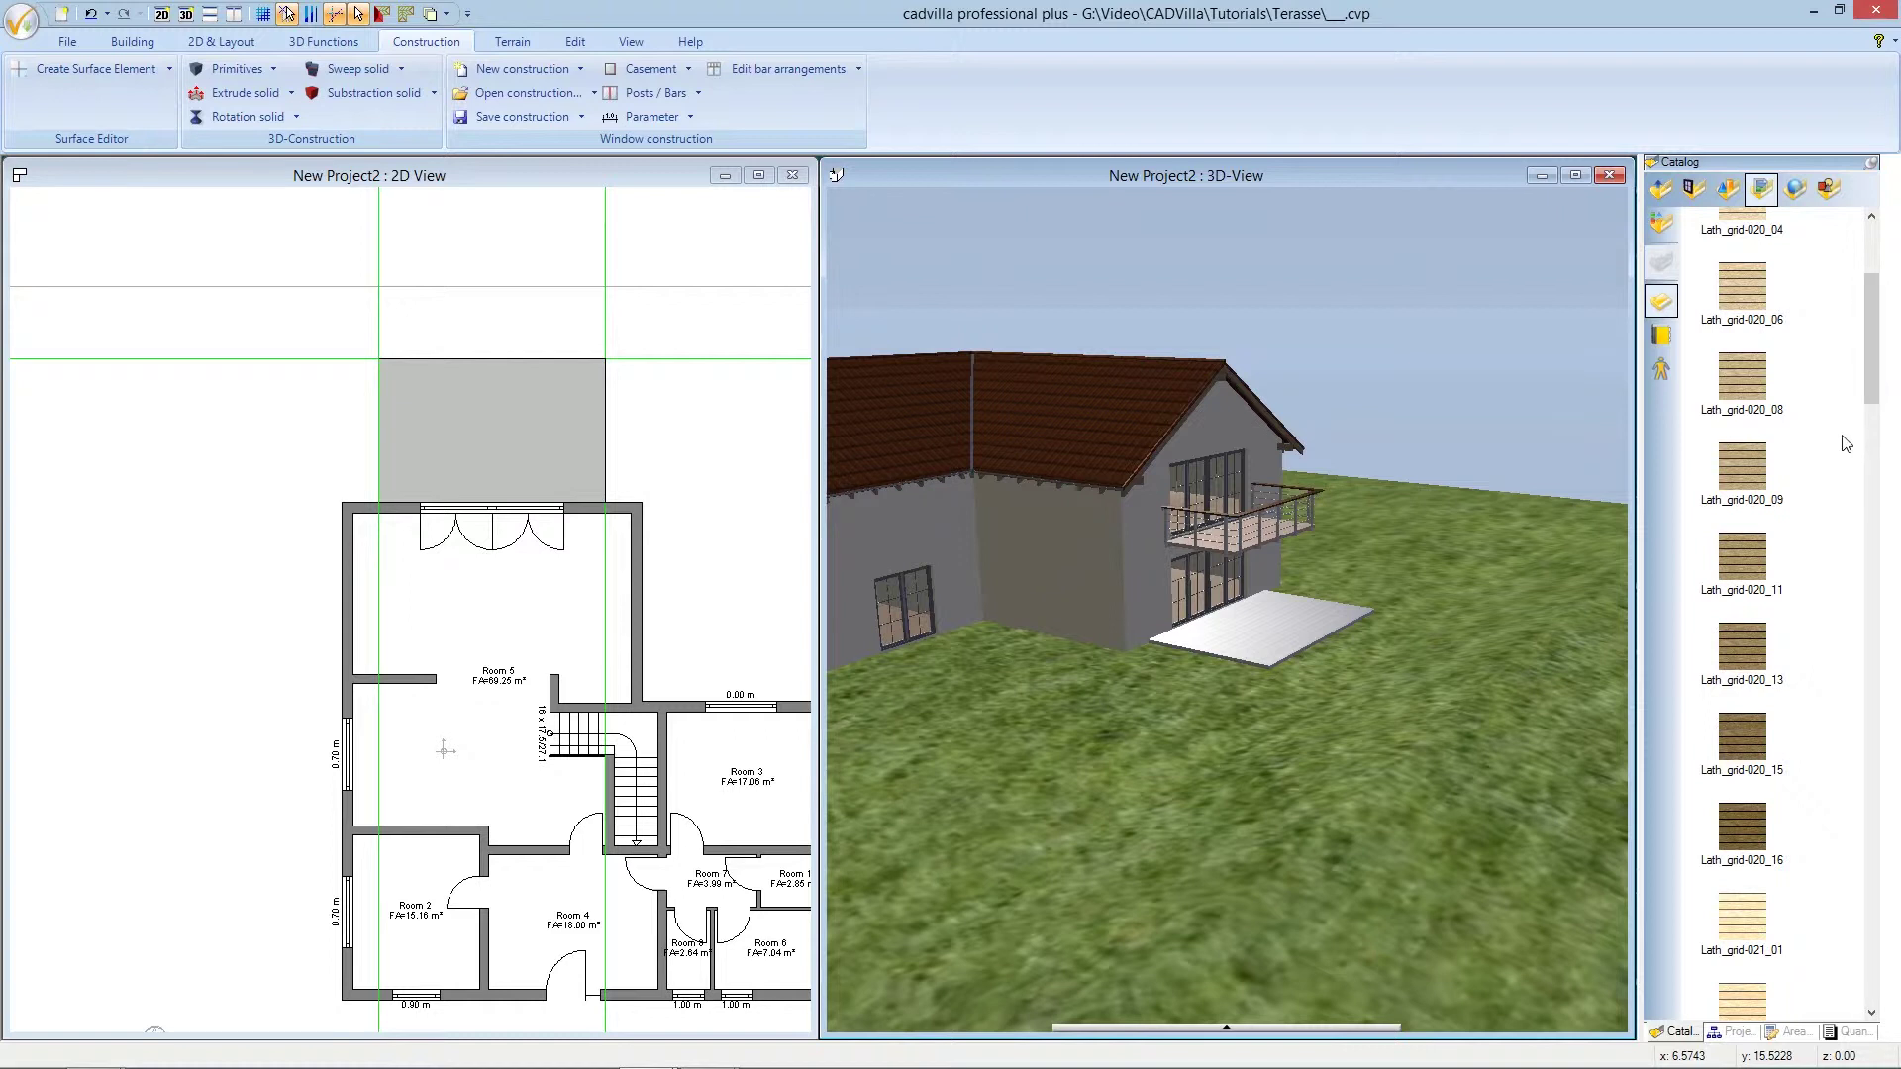
pyautogui.click(1752, 567)
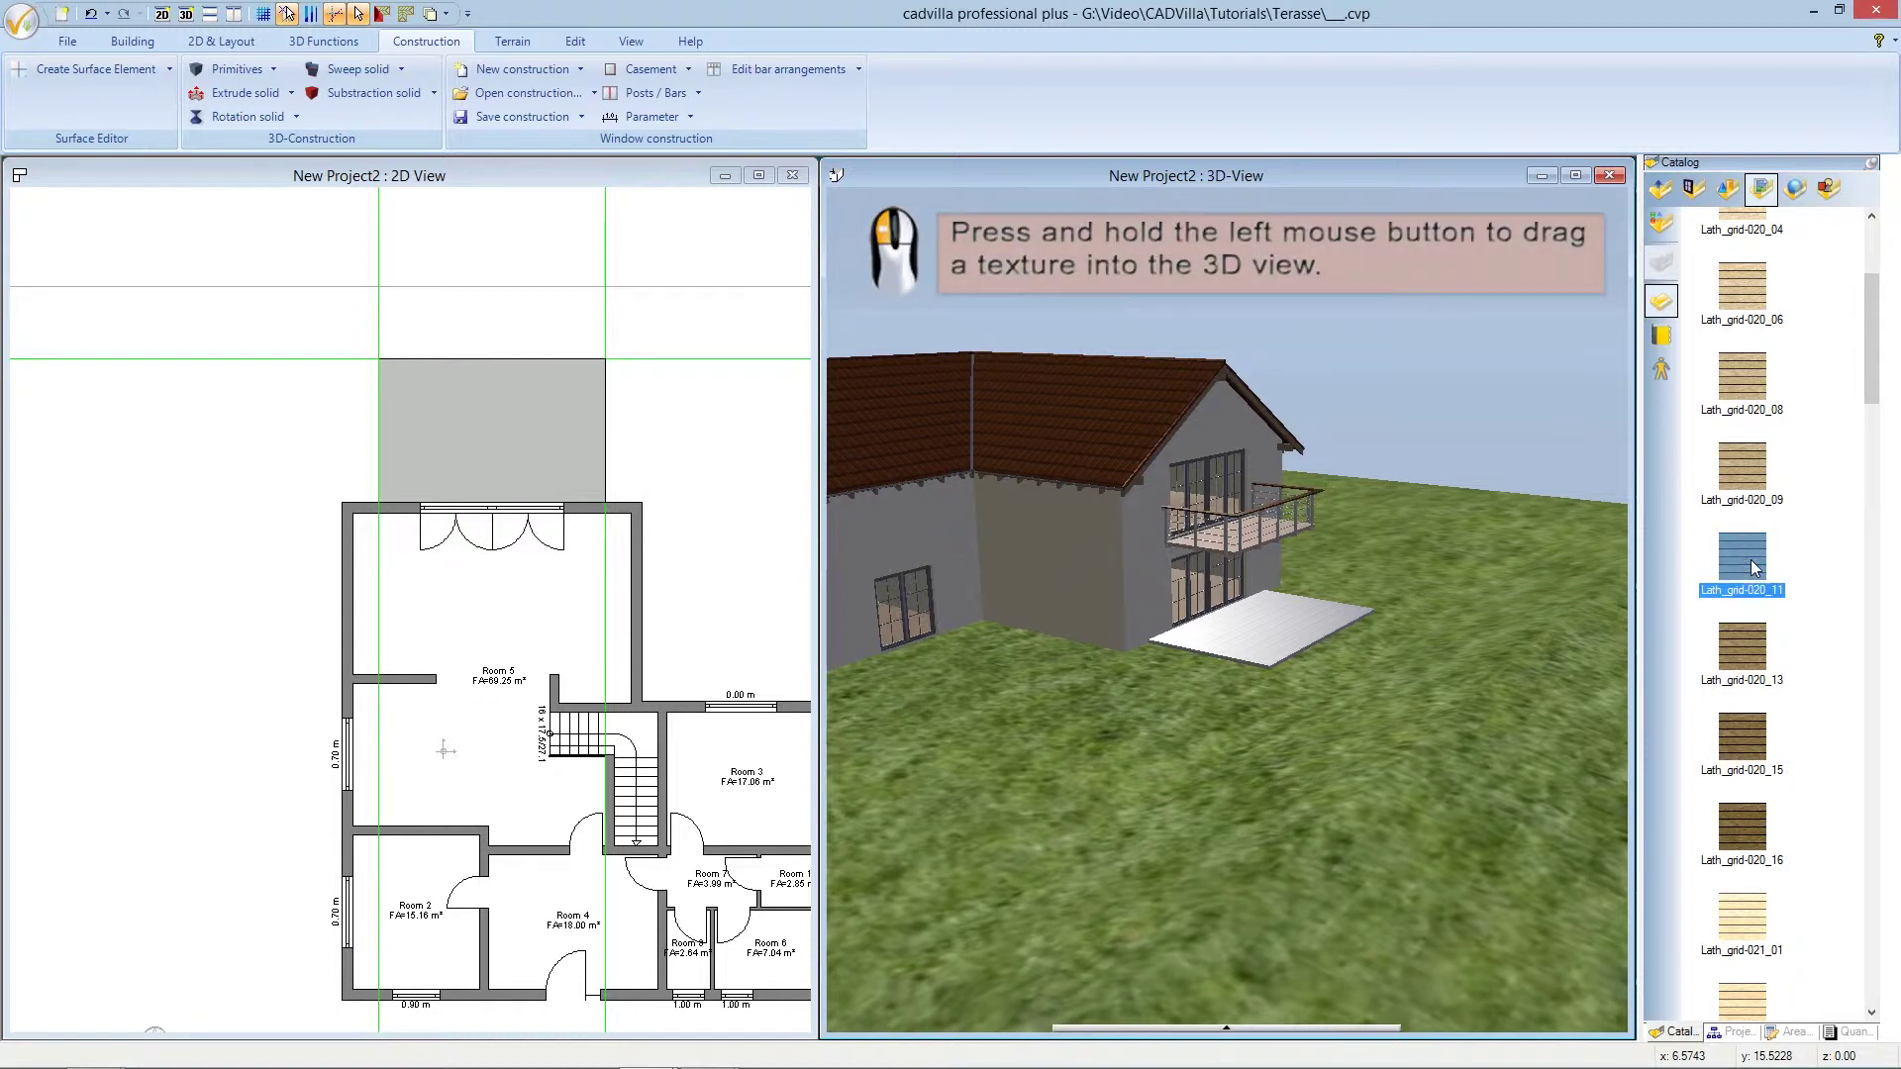
pyautogui.moveTo(1752, 566); pyautogui.dragTo(1669, 625)
pyautogui.moveTo(1288, 630); pyautogui.dragTo(1288, 630)
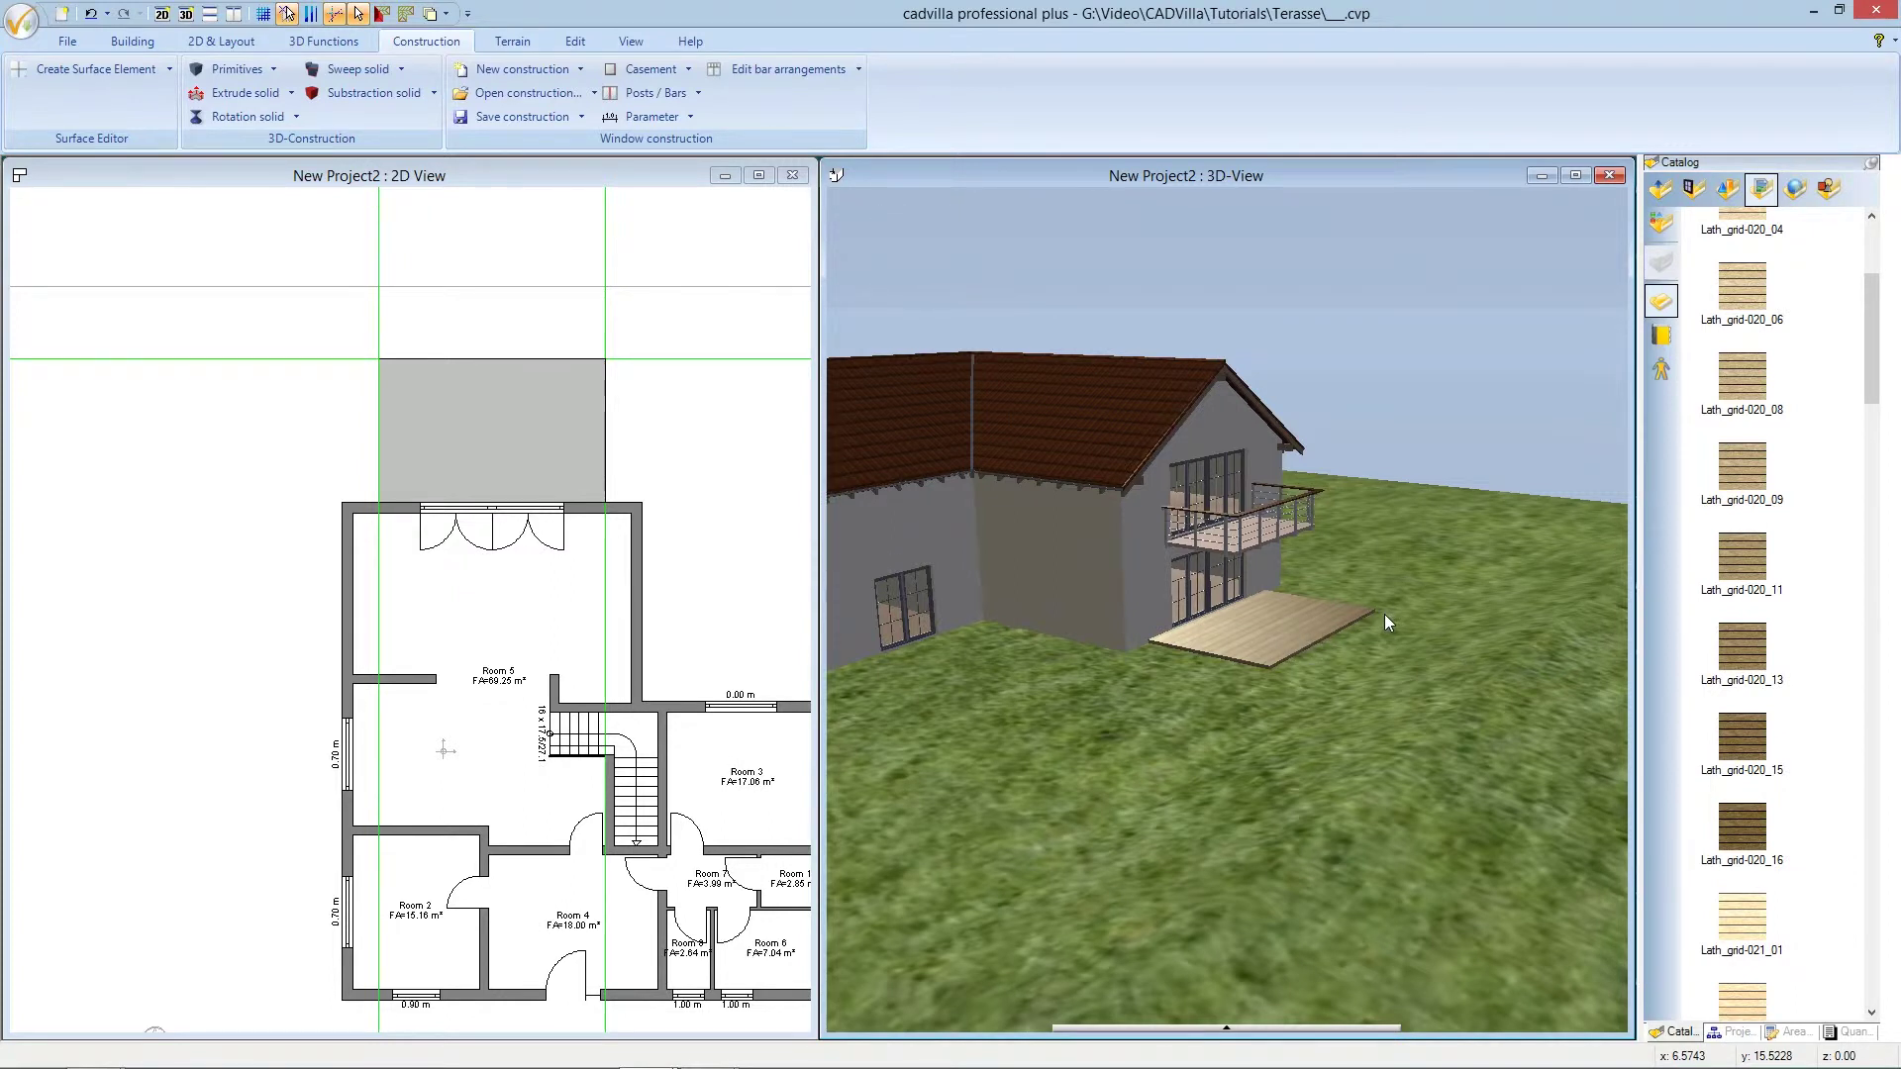
pyautogui.moveTo(1384, 614); pyautogui.dragTo(1285, 679)
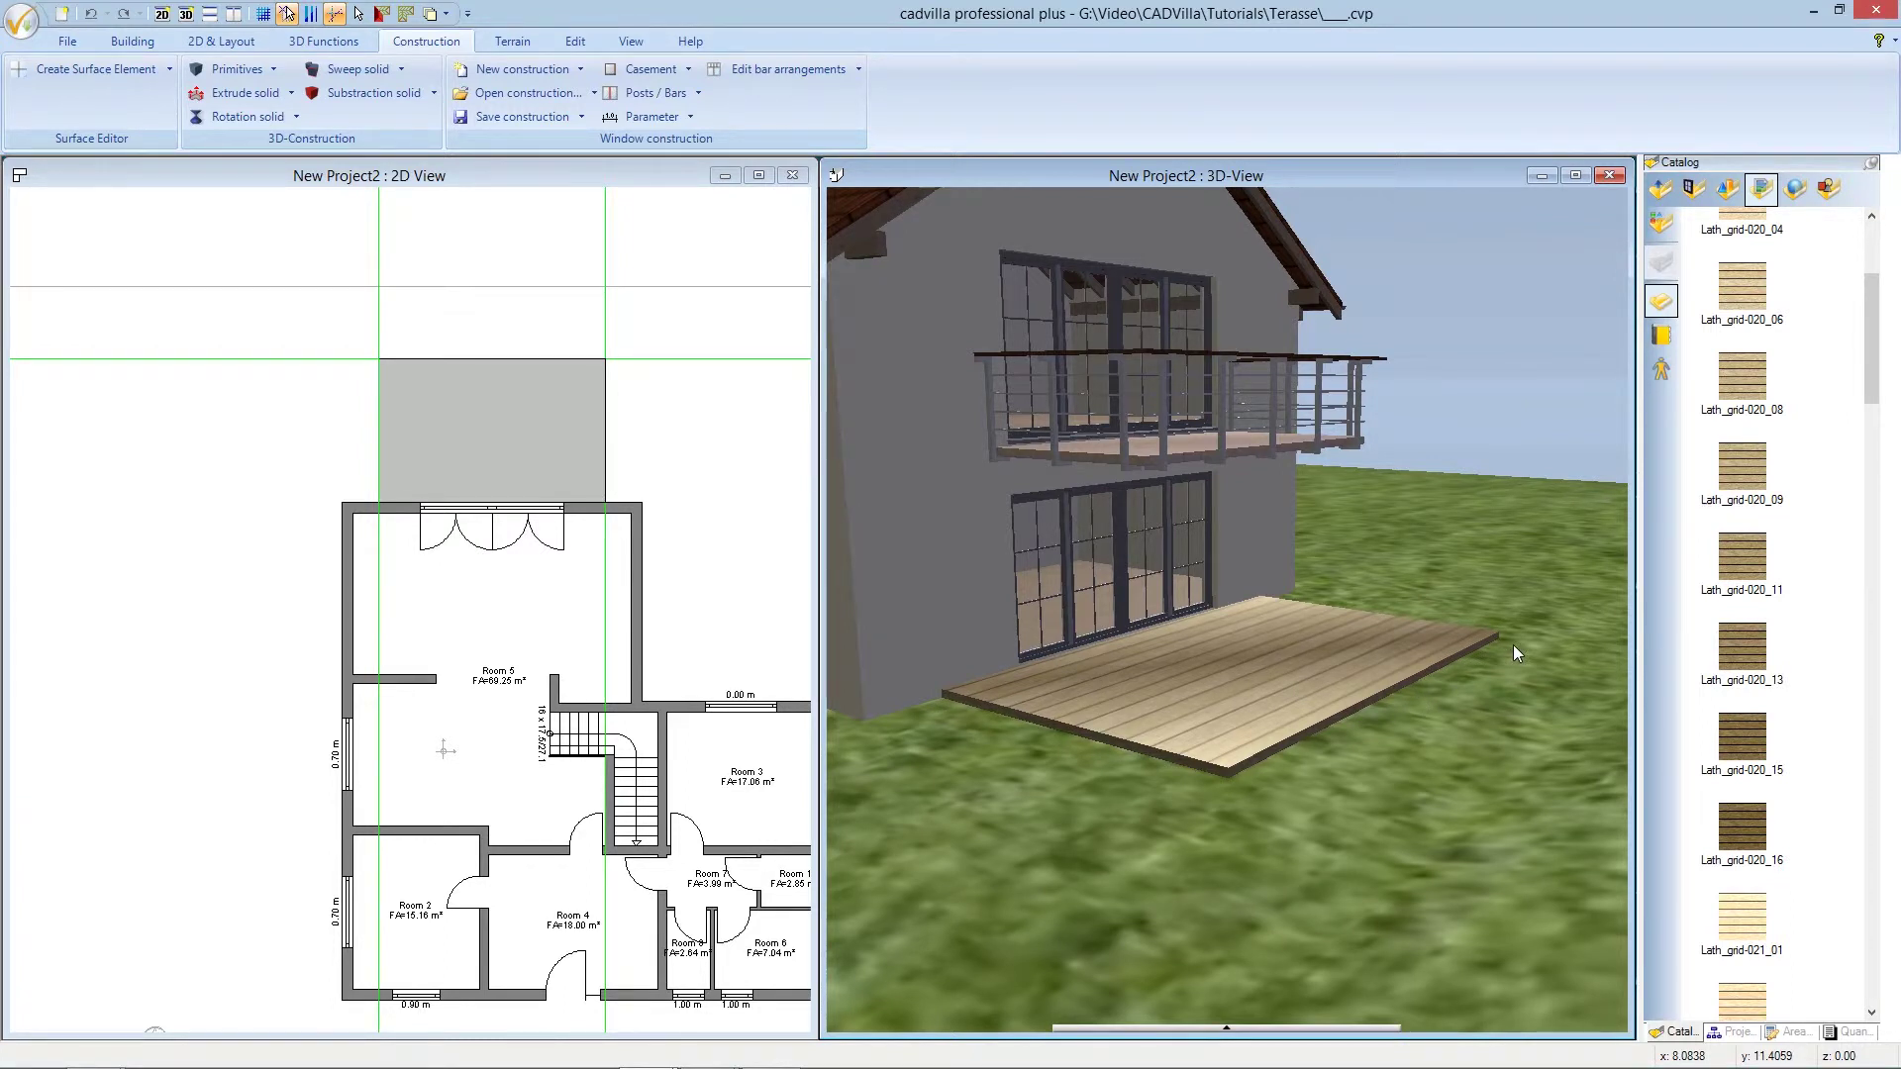
pyautogui.moveTo(1513, 645); pyautogui.dragTo(1603, 763)
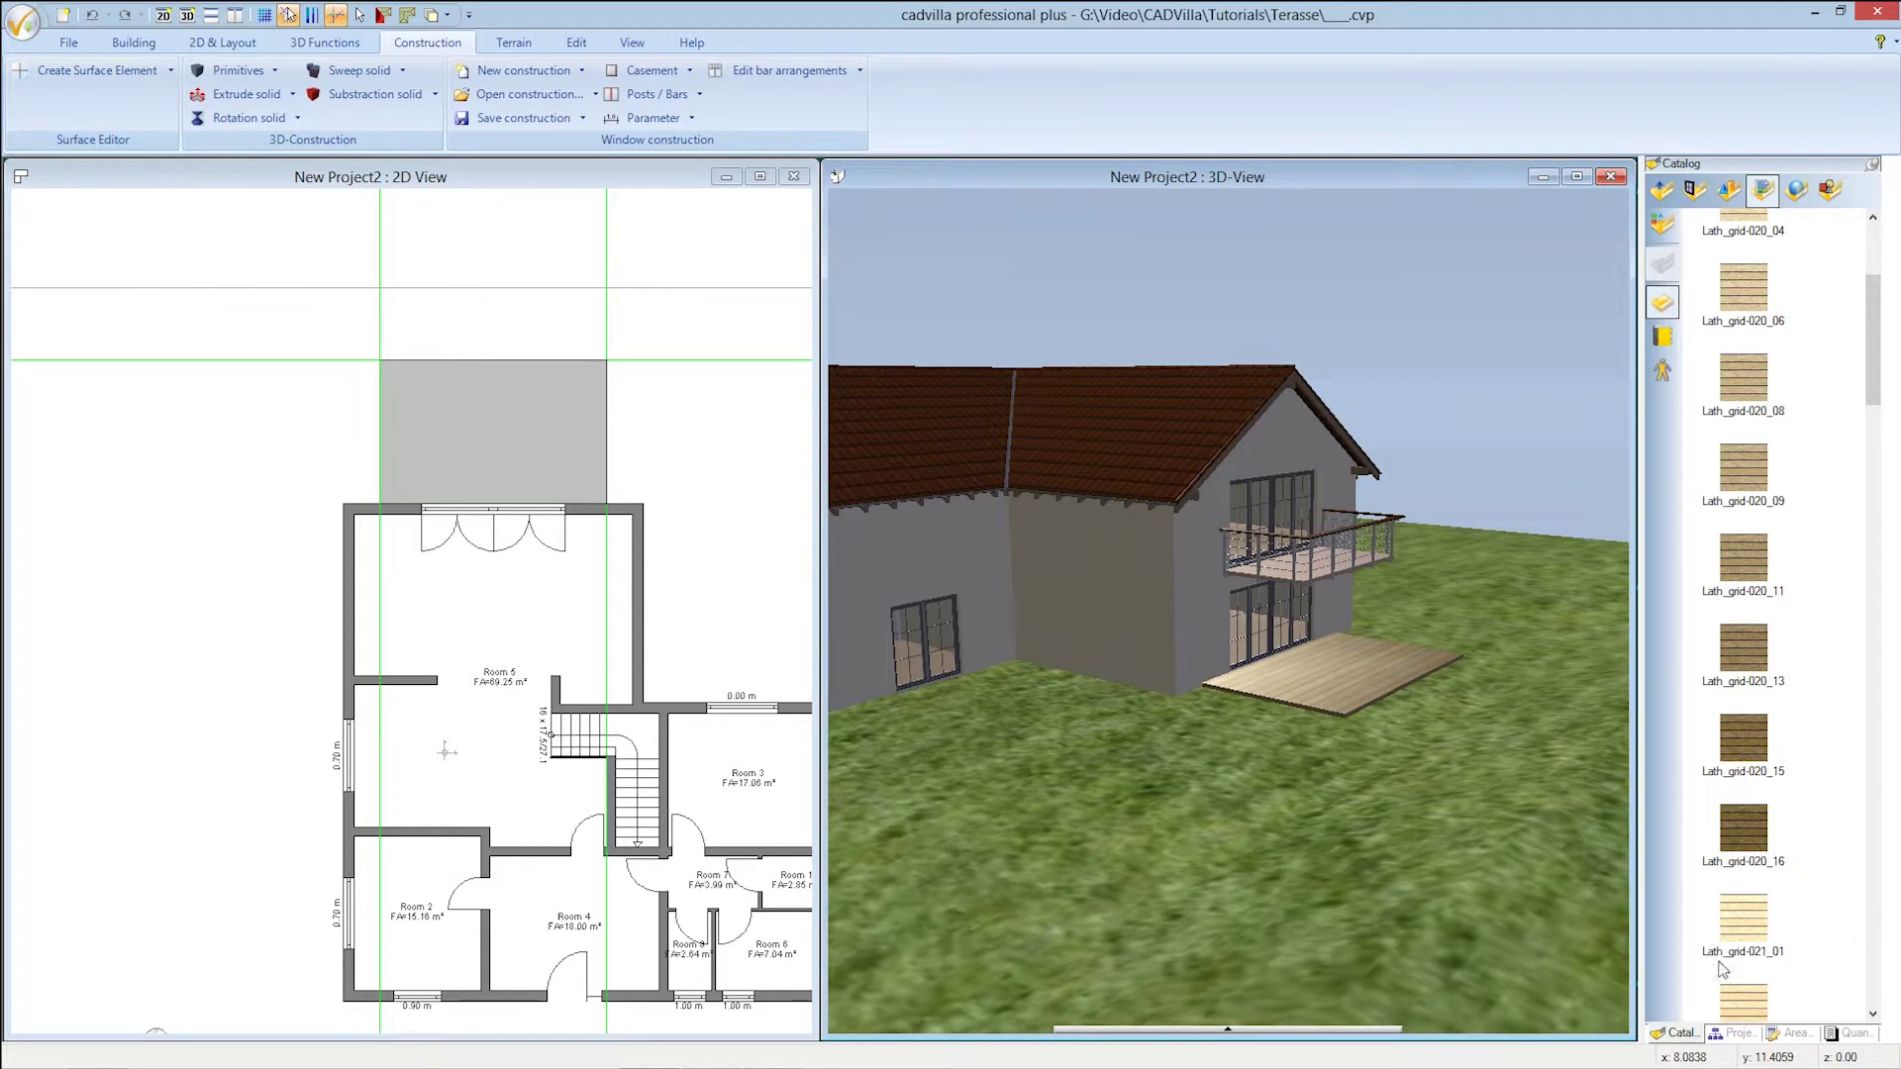
# Return to the project overview and delete the terrace surface element from the 3D view
pyautogui.click(1732, 1032)
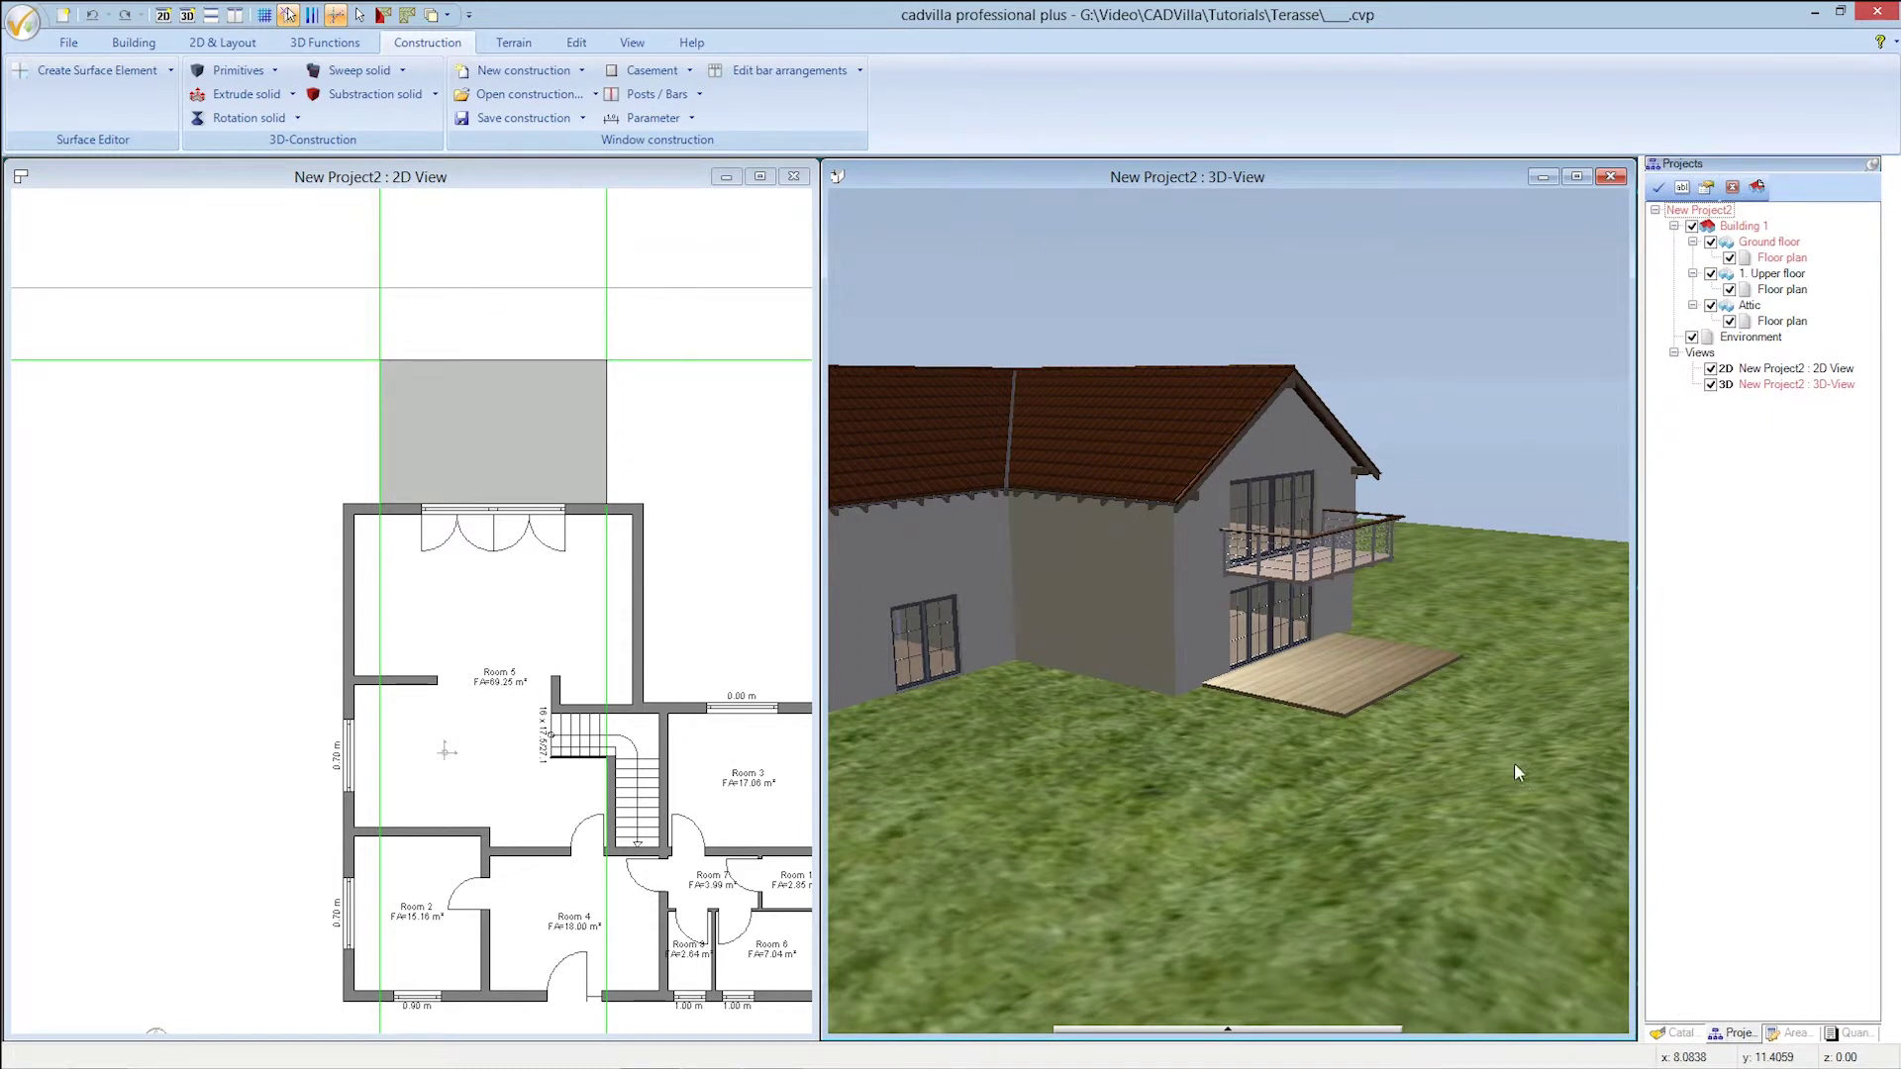
pyautogui.click(1400, 663)
pyautogui.press('Delete')
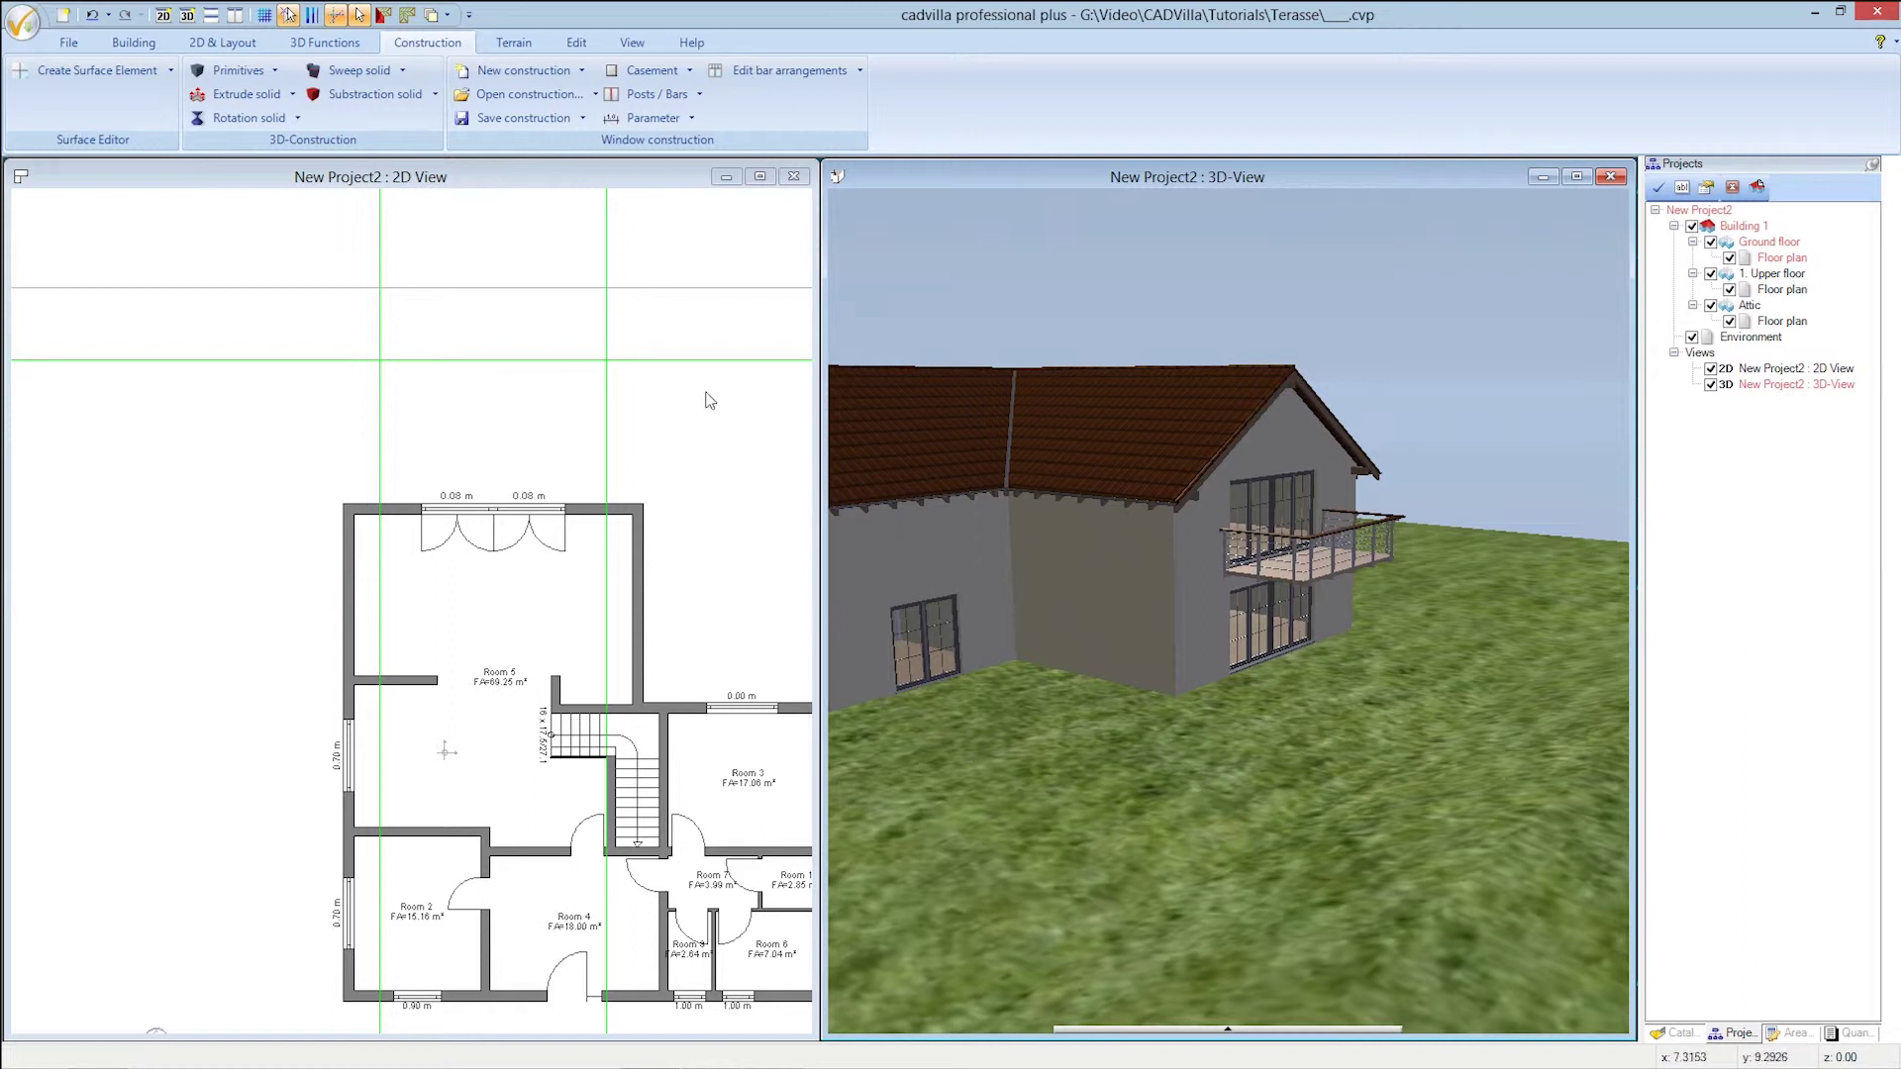
# Add a horizontal parallel guideline 12 m outward from the outer edge of Room 5's terrace-door wall in the 2D view
pyautogui.click(679, 188)
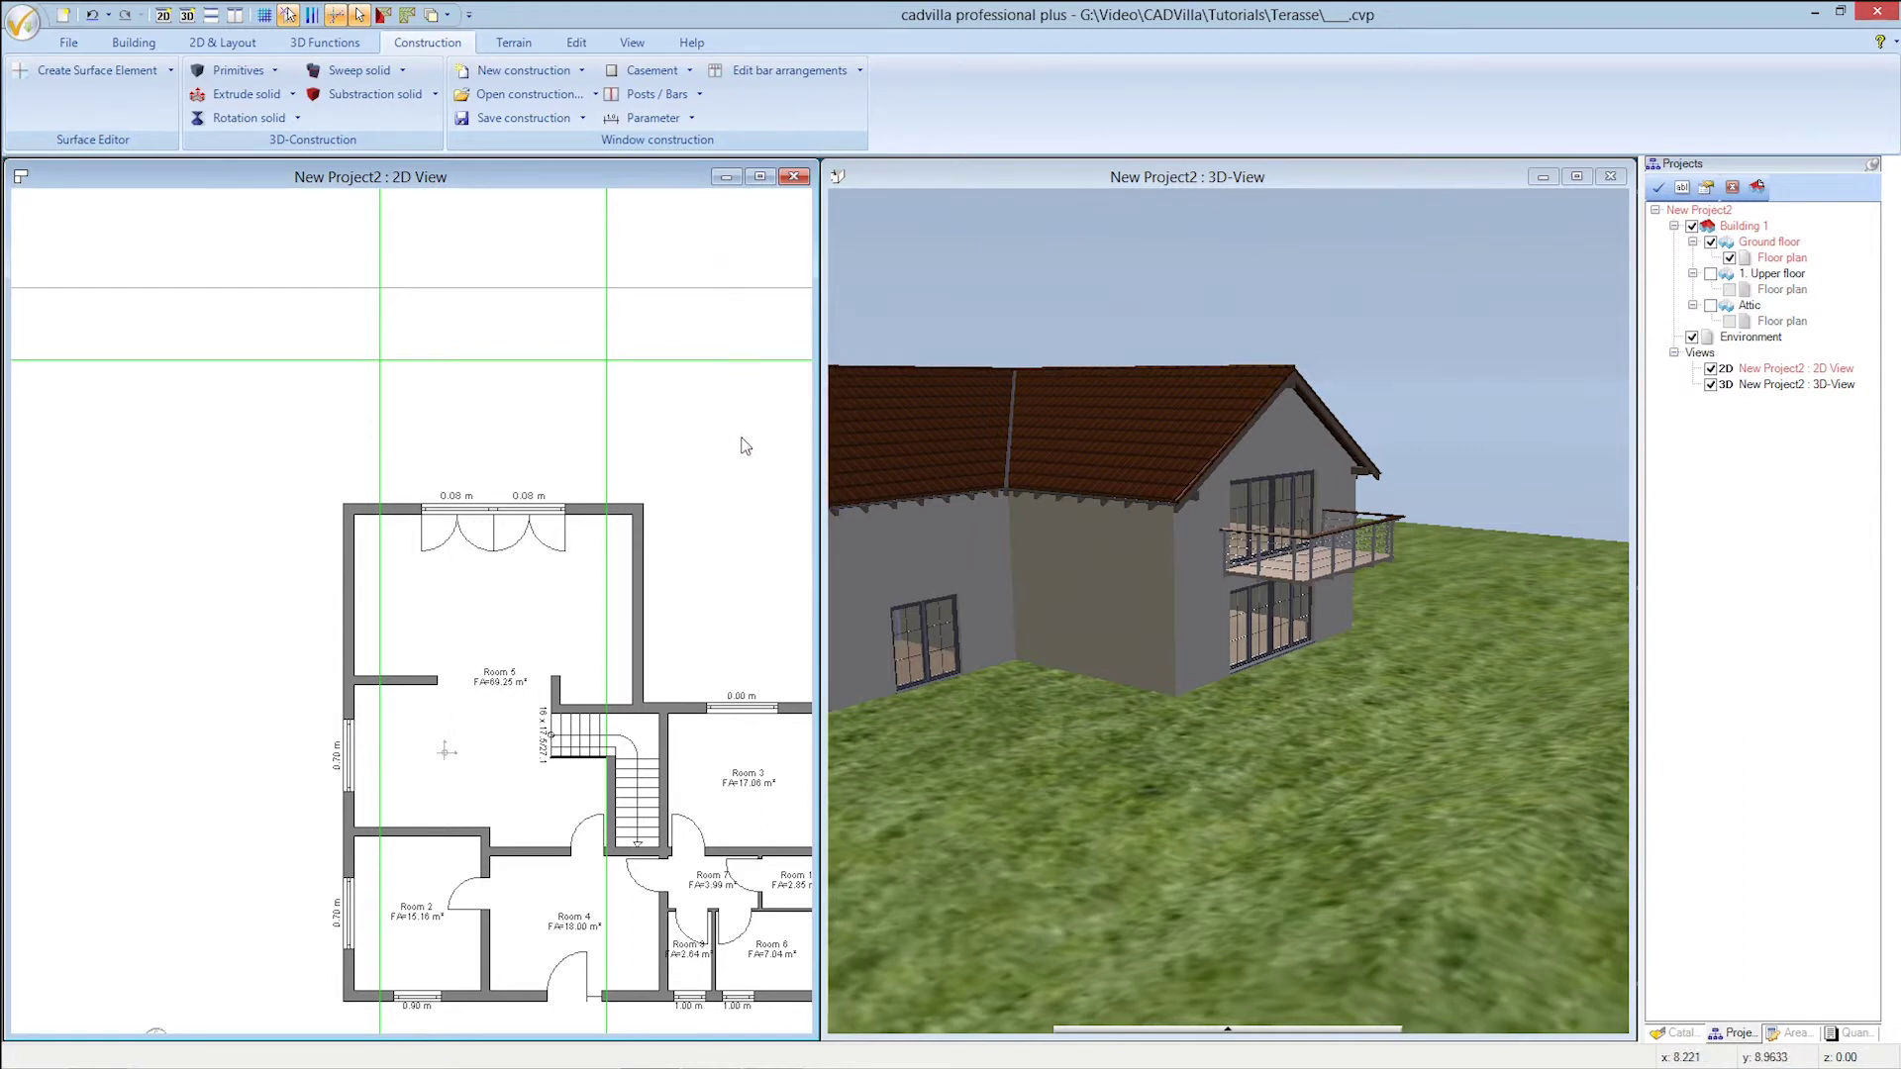
pyautogui.press('Up')
pyautogui.press('Up')
pyautogui.press('Up')
pyautogui.press('Up')
pyautogui.press('Up')
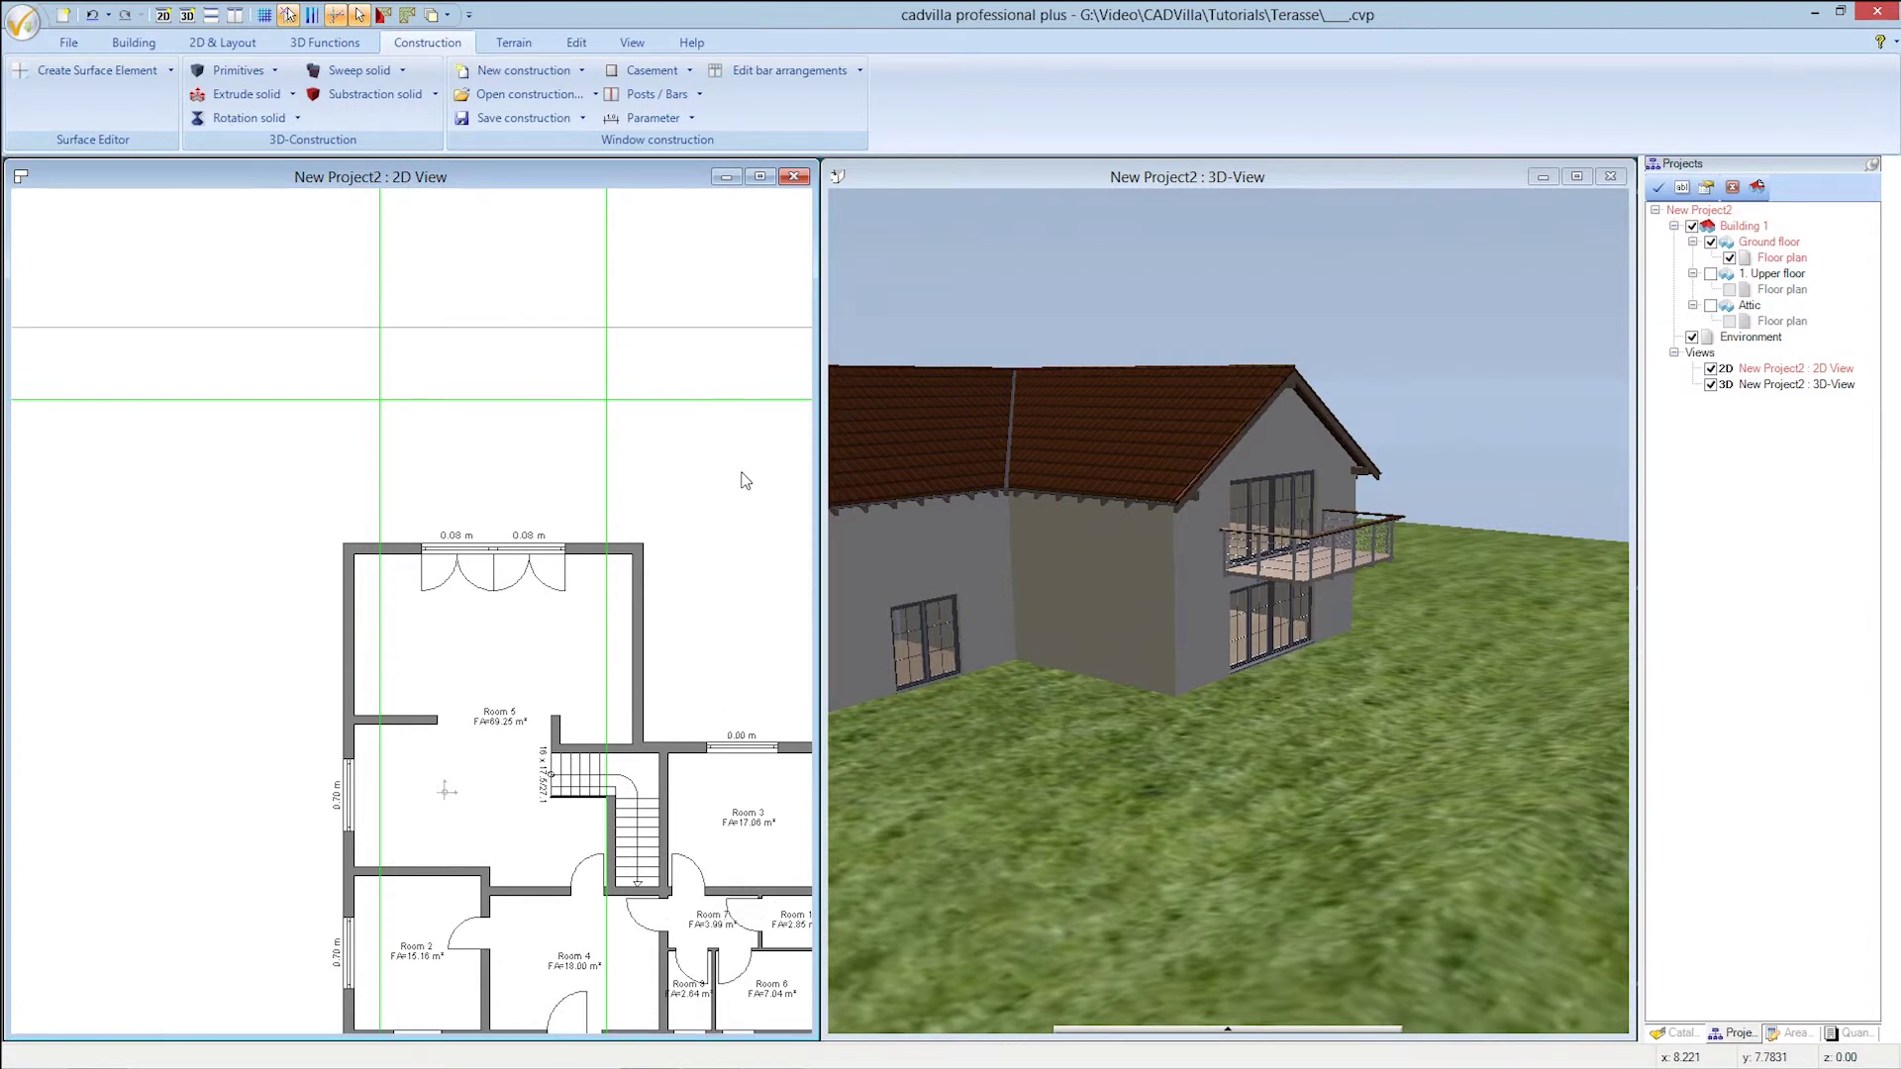
pyautogui.press('Up')
pyautogui.press('Up')
pyautogui.press('Up')
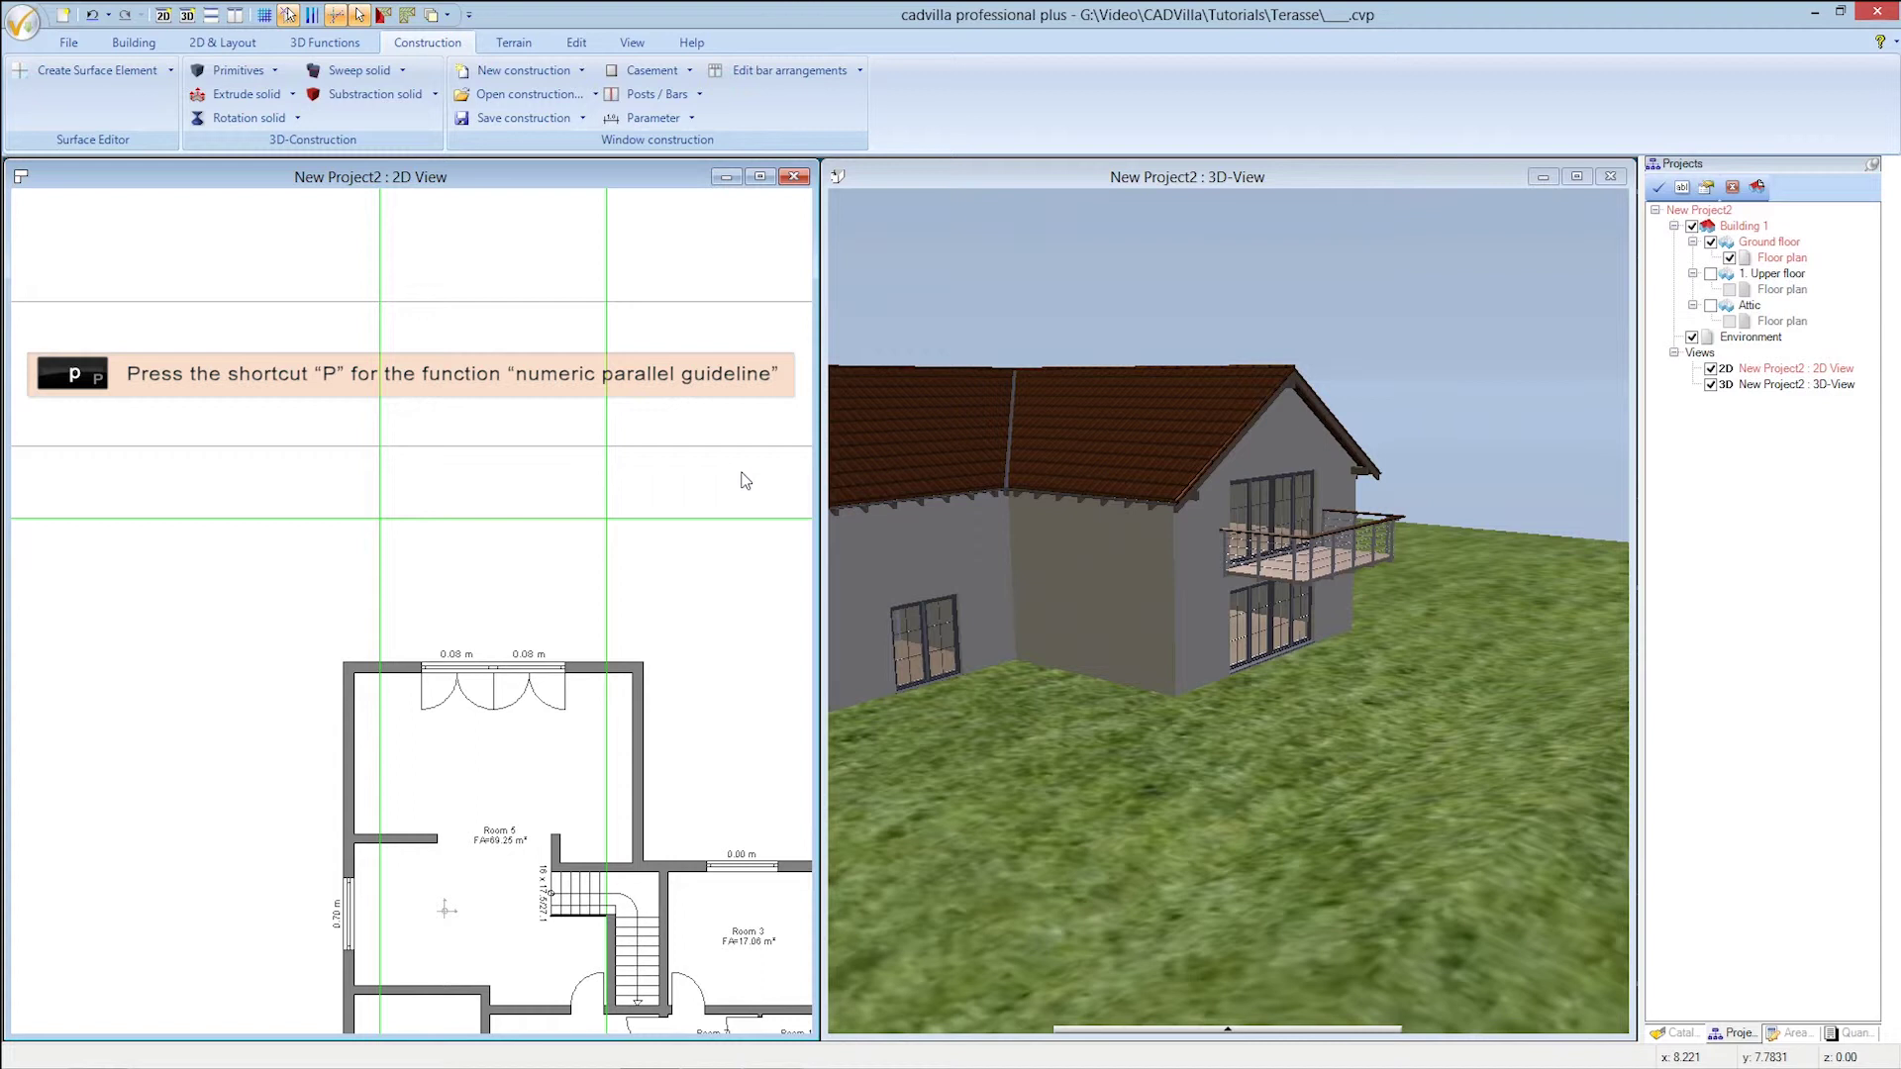
pyautogui.press('p')
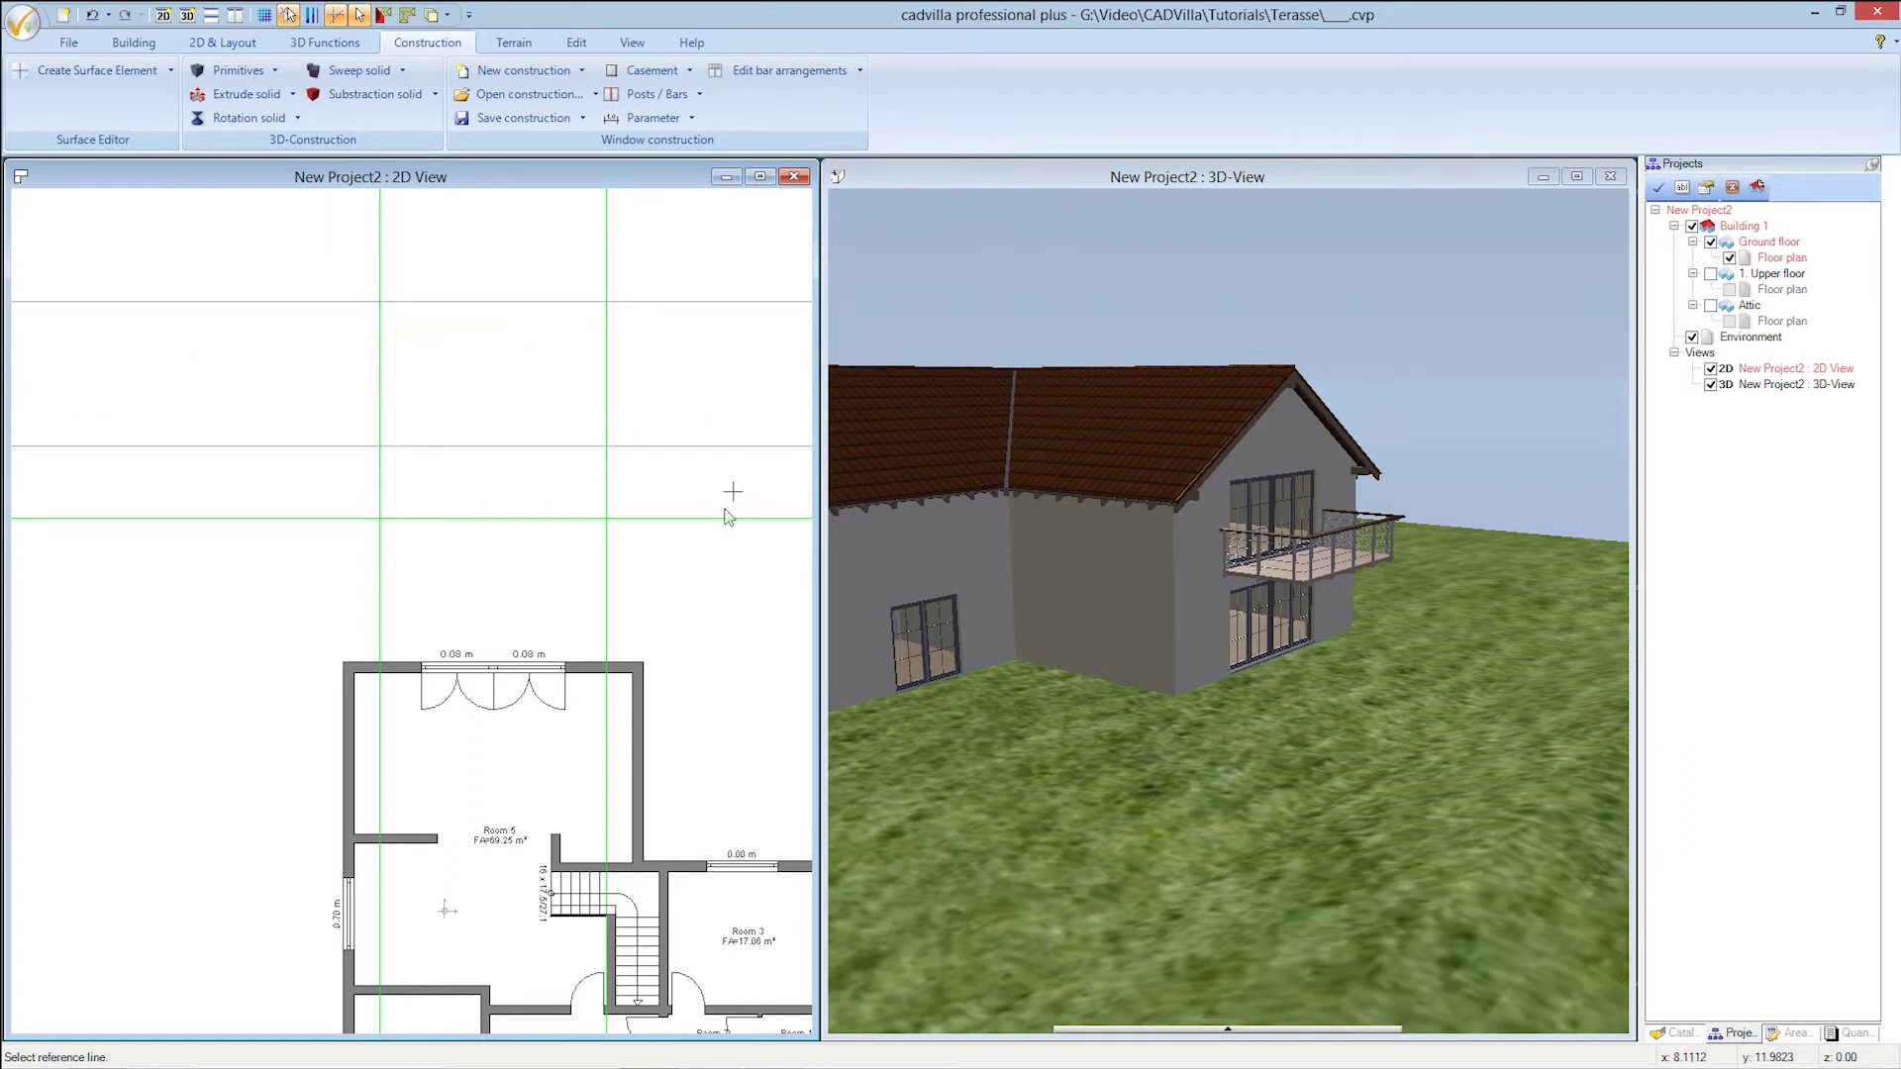
pyautogui.click(634, 665)
pyautogui.click(637, 589)
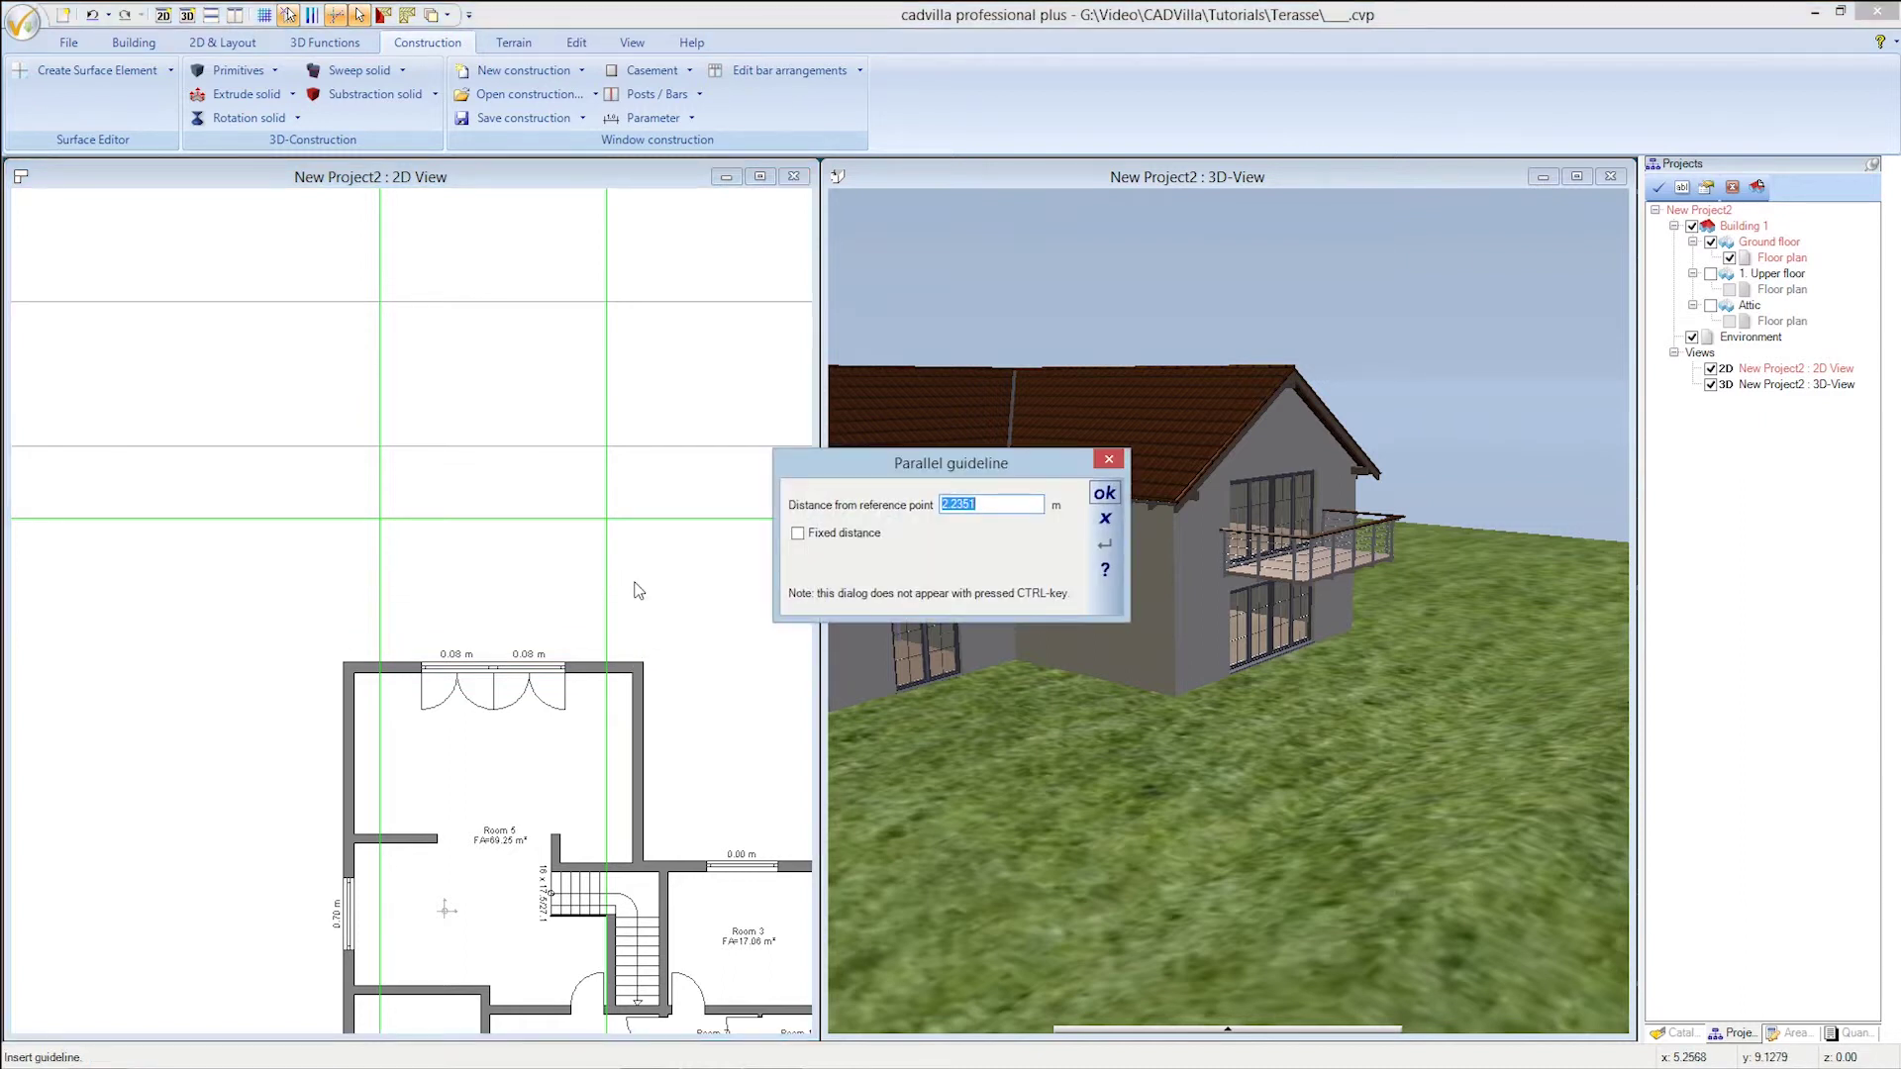
pyautogui.write('12')
pyautogui.press('Return')
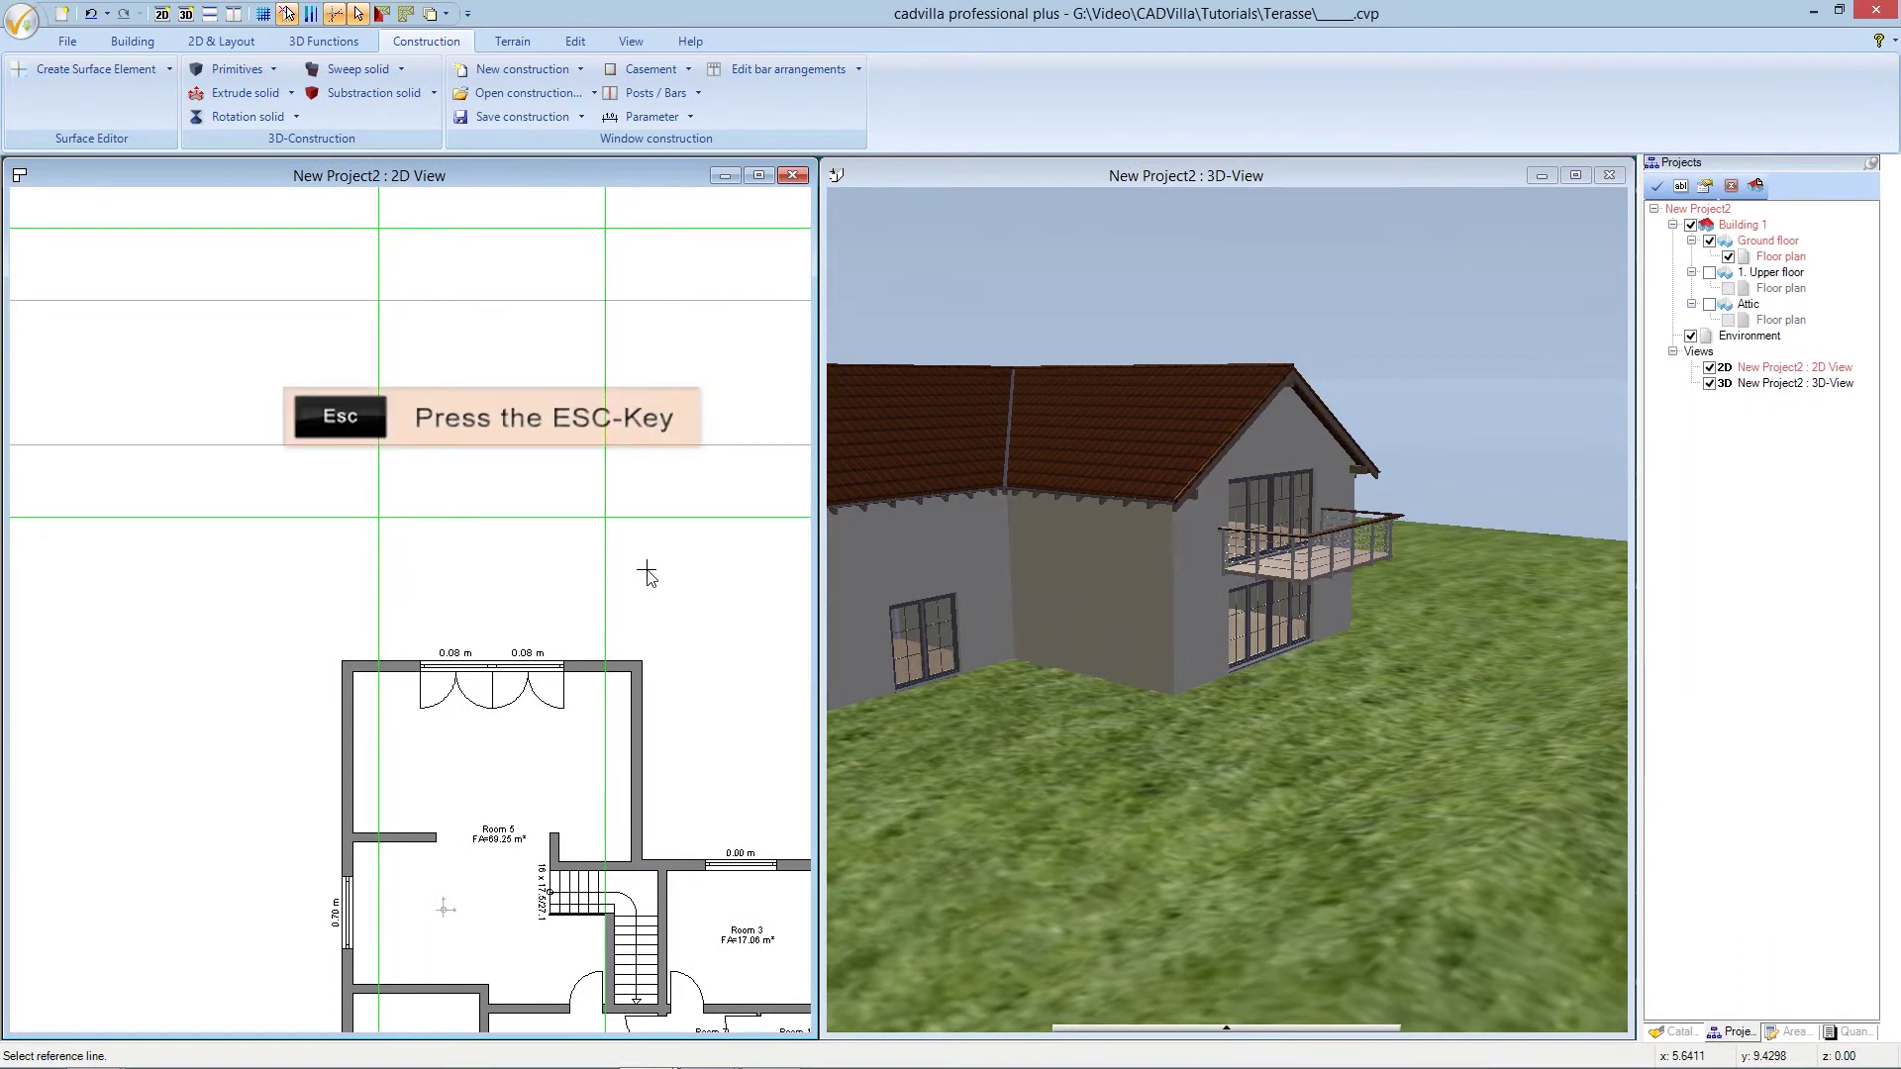
pyautogui.press('Escape')
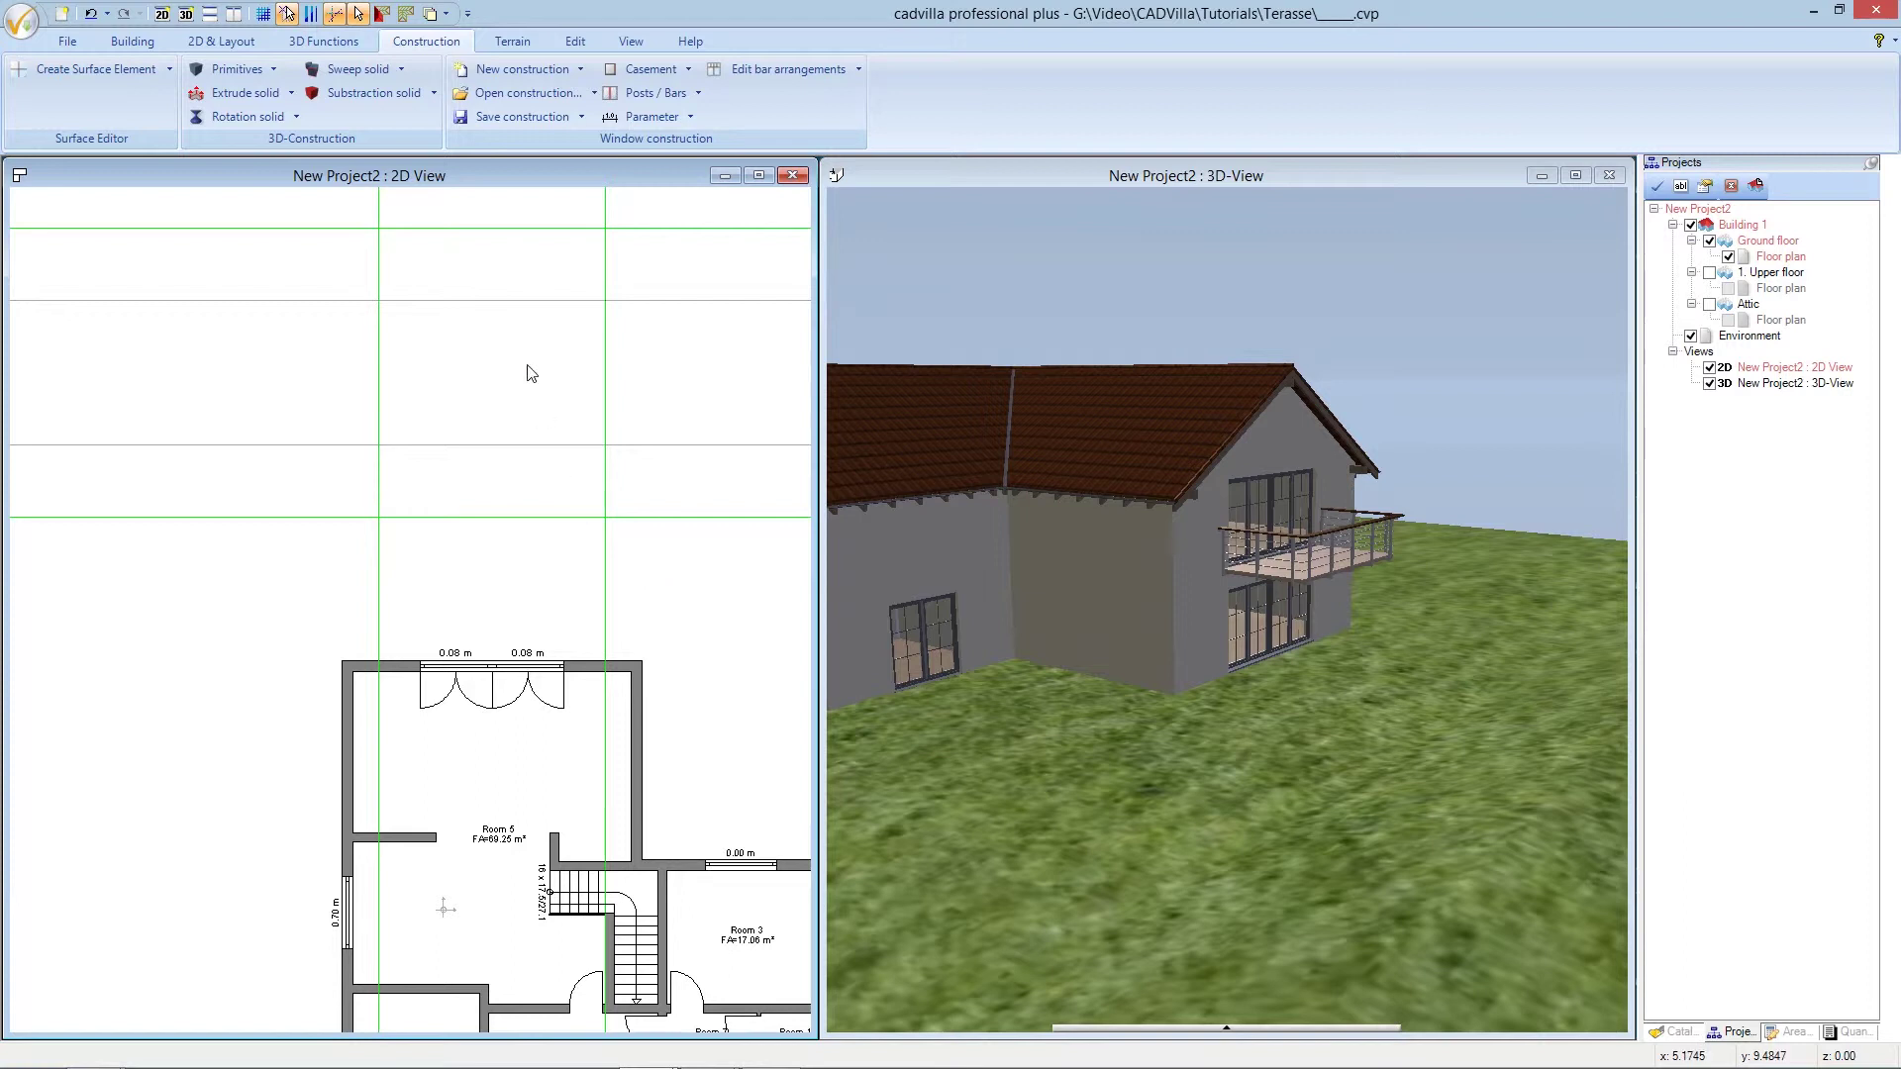
# Insert a terrain terrace polygon 6.30 m wide and 12 m deep along the guidelines, starting at Room 5's terrace-door wall
pyautogui.click(528, 44)
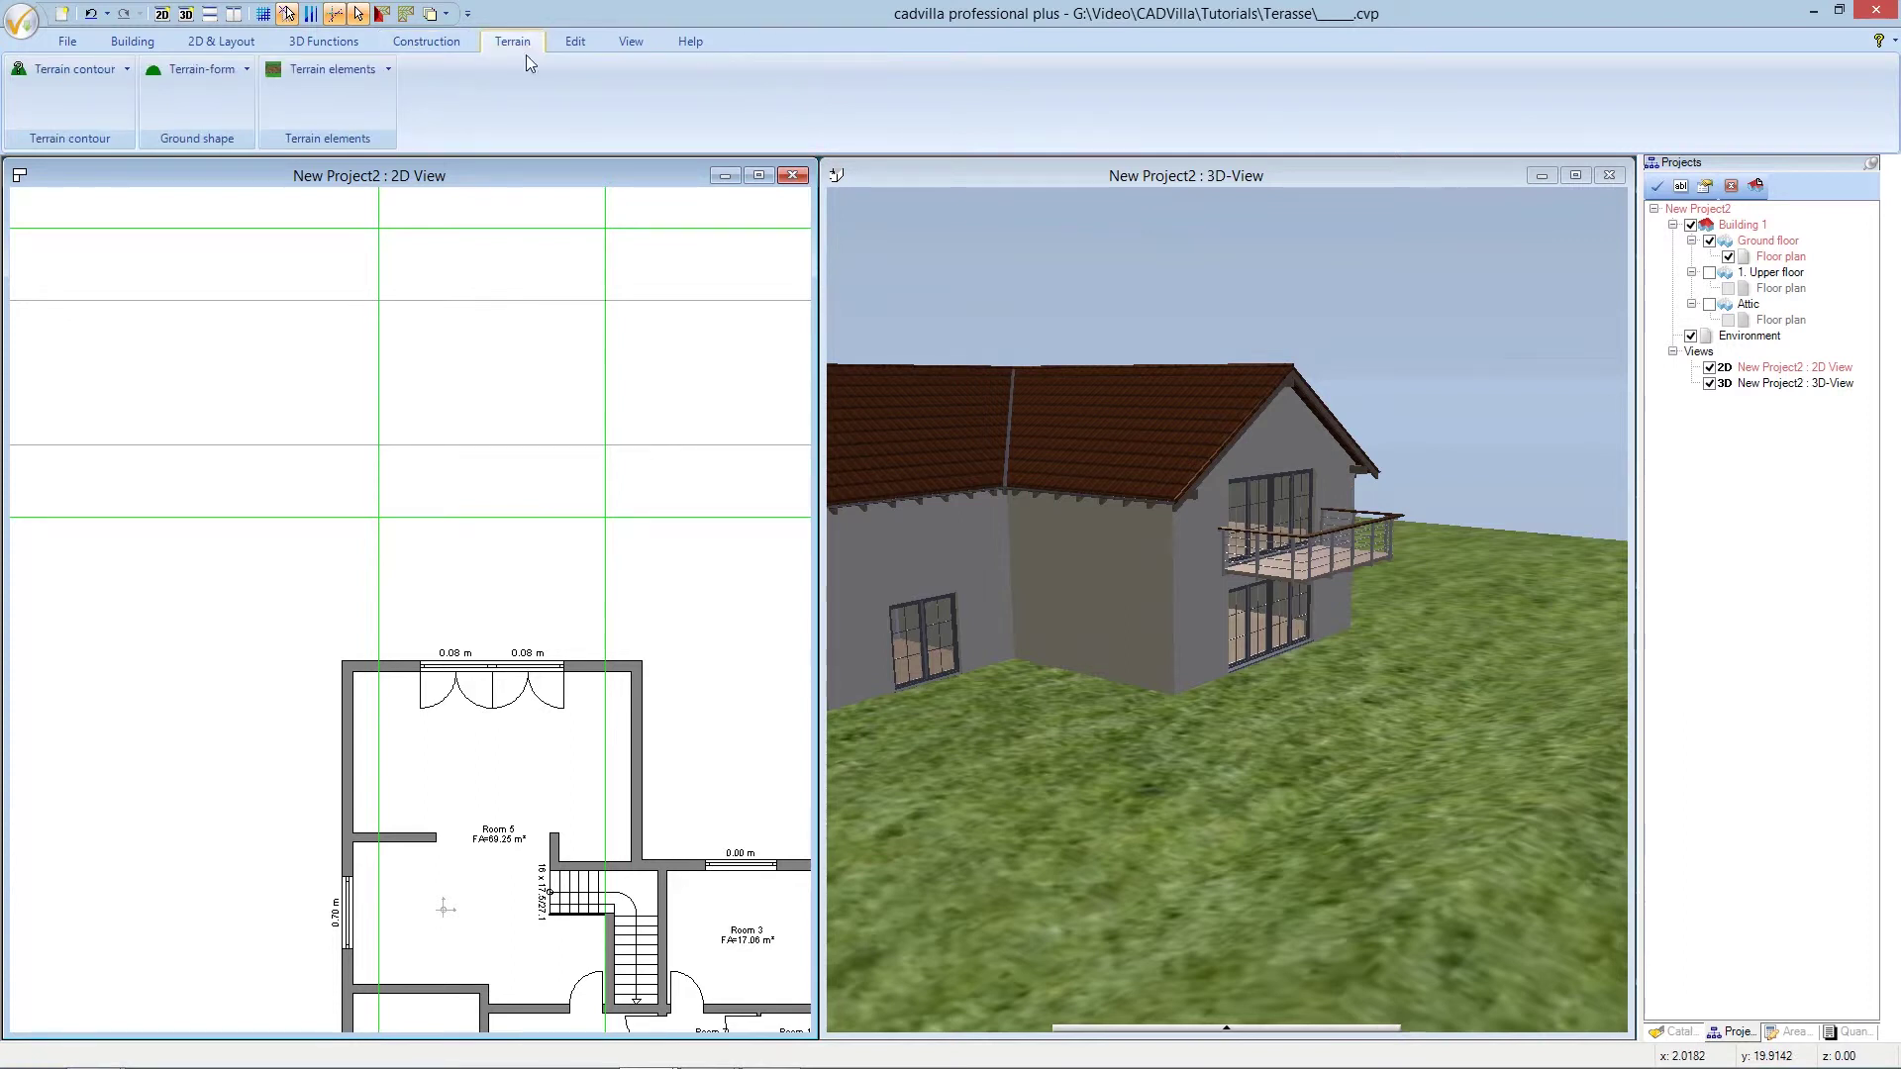
pyautogui.click(387, 71)
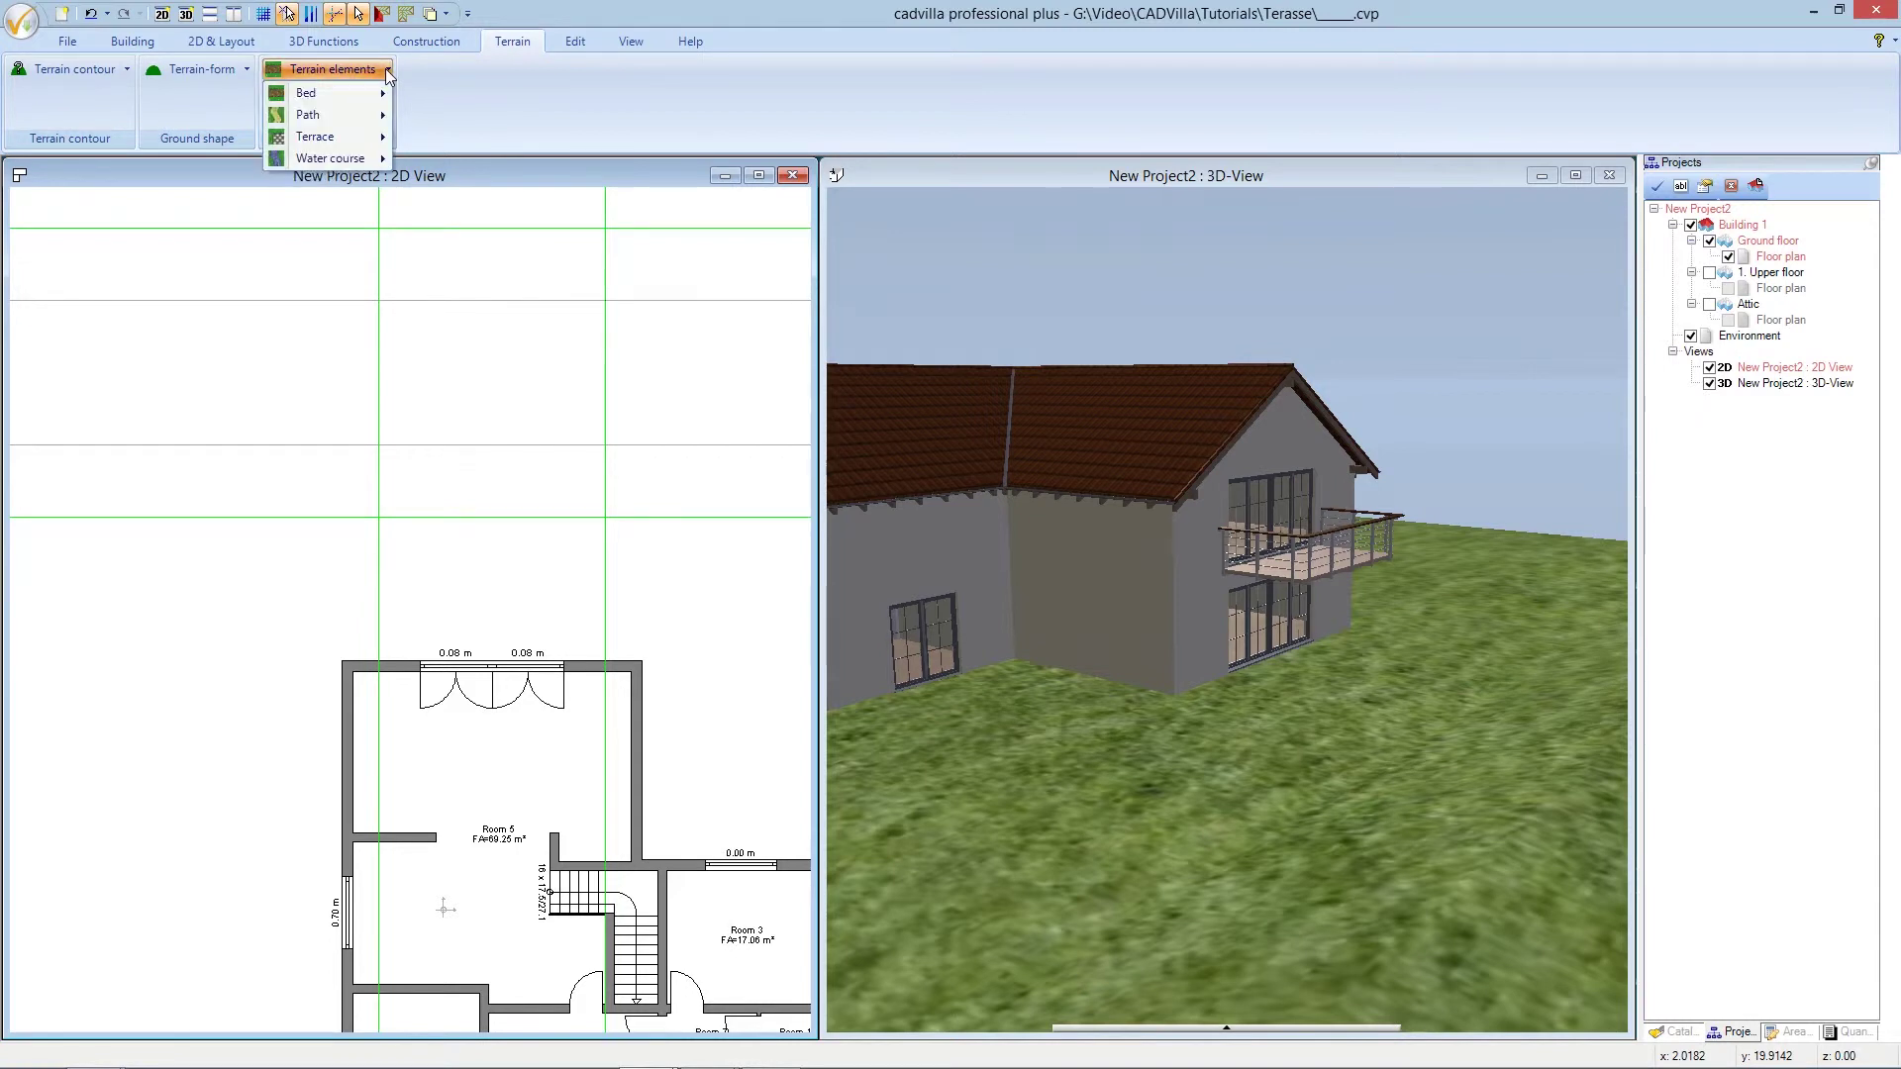
pyautogui.moveTo(365, 139)
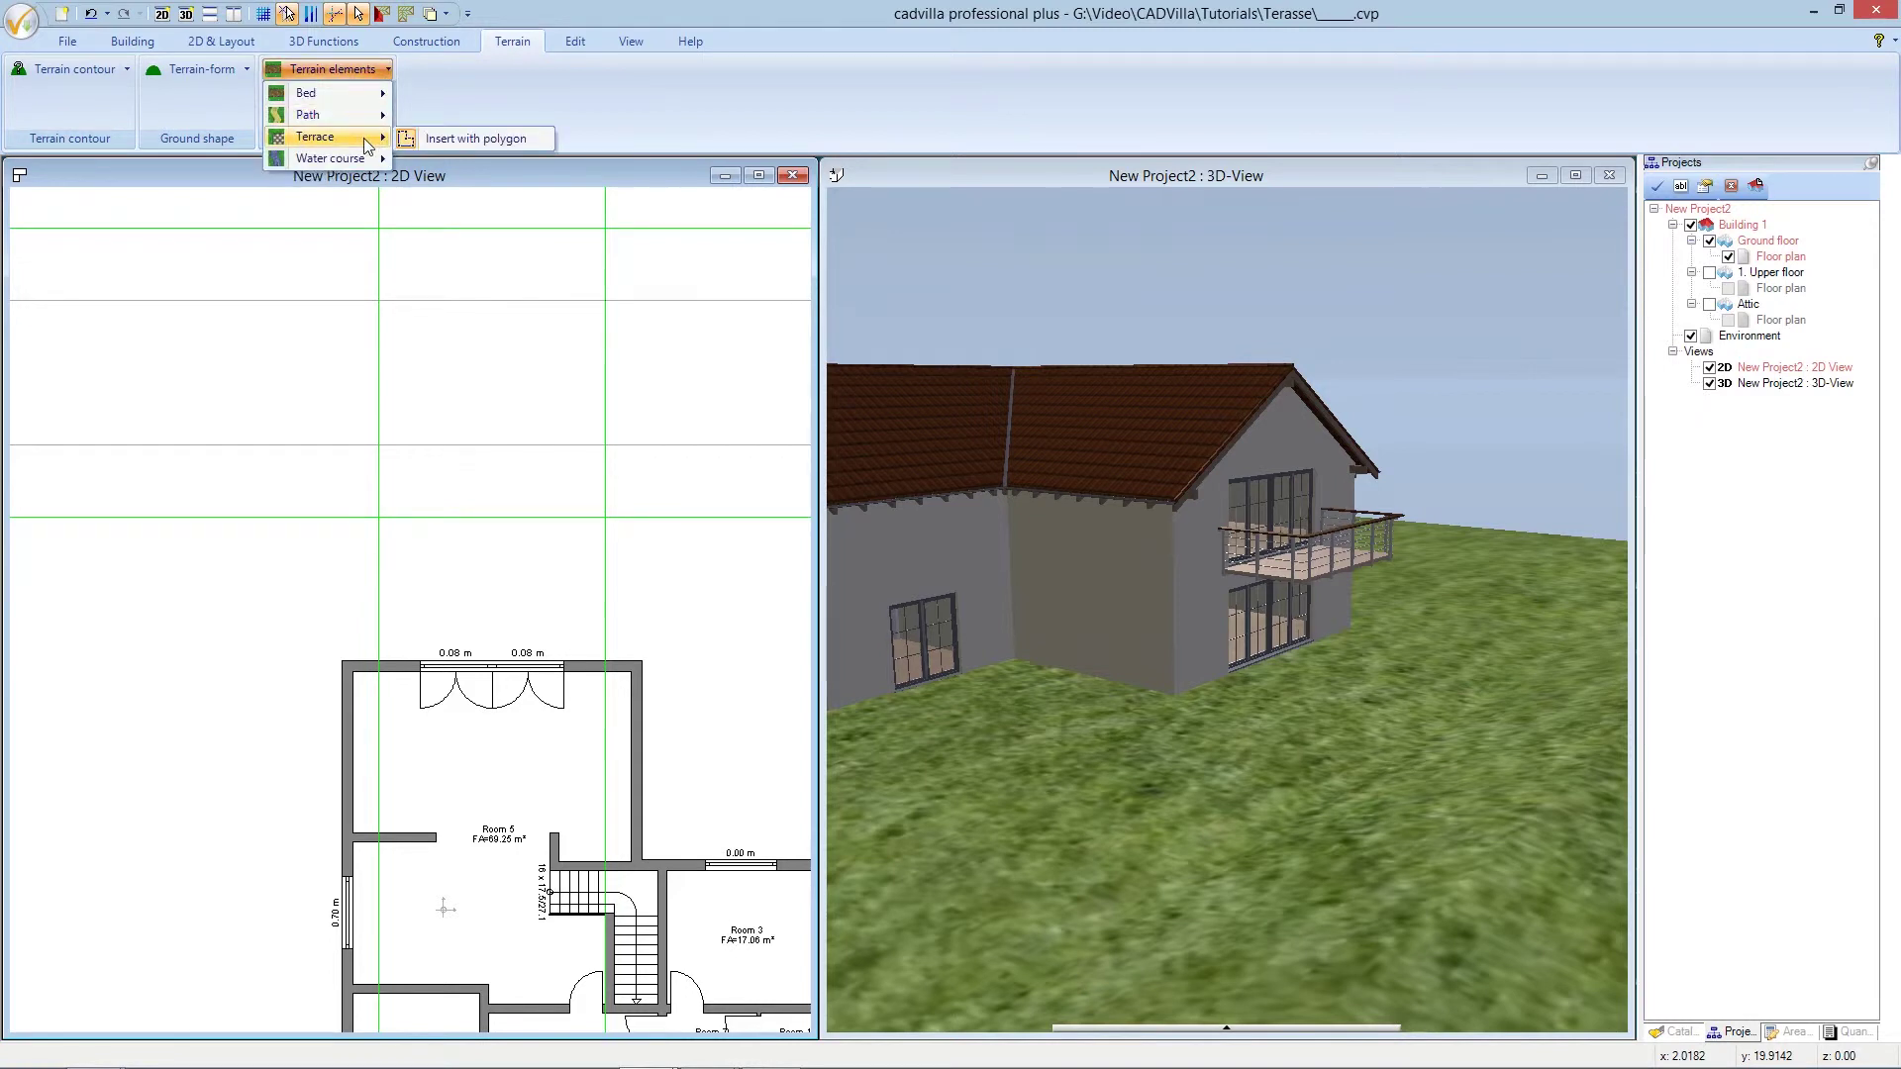
pyautogui.click(505, 139)
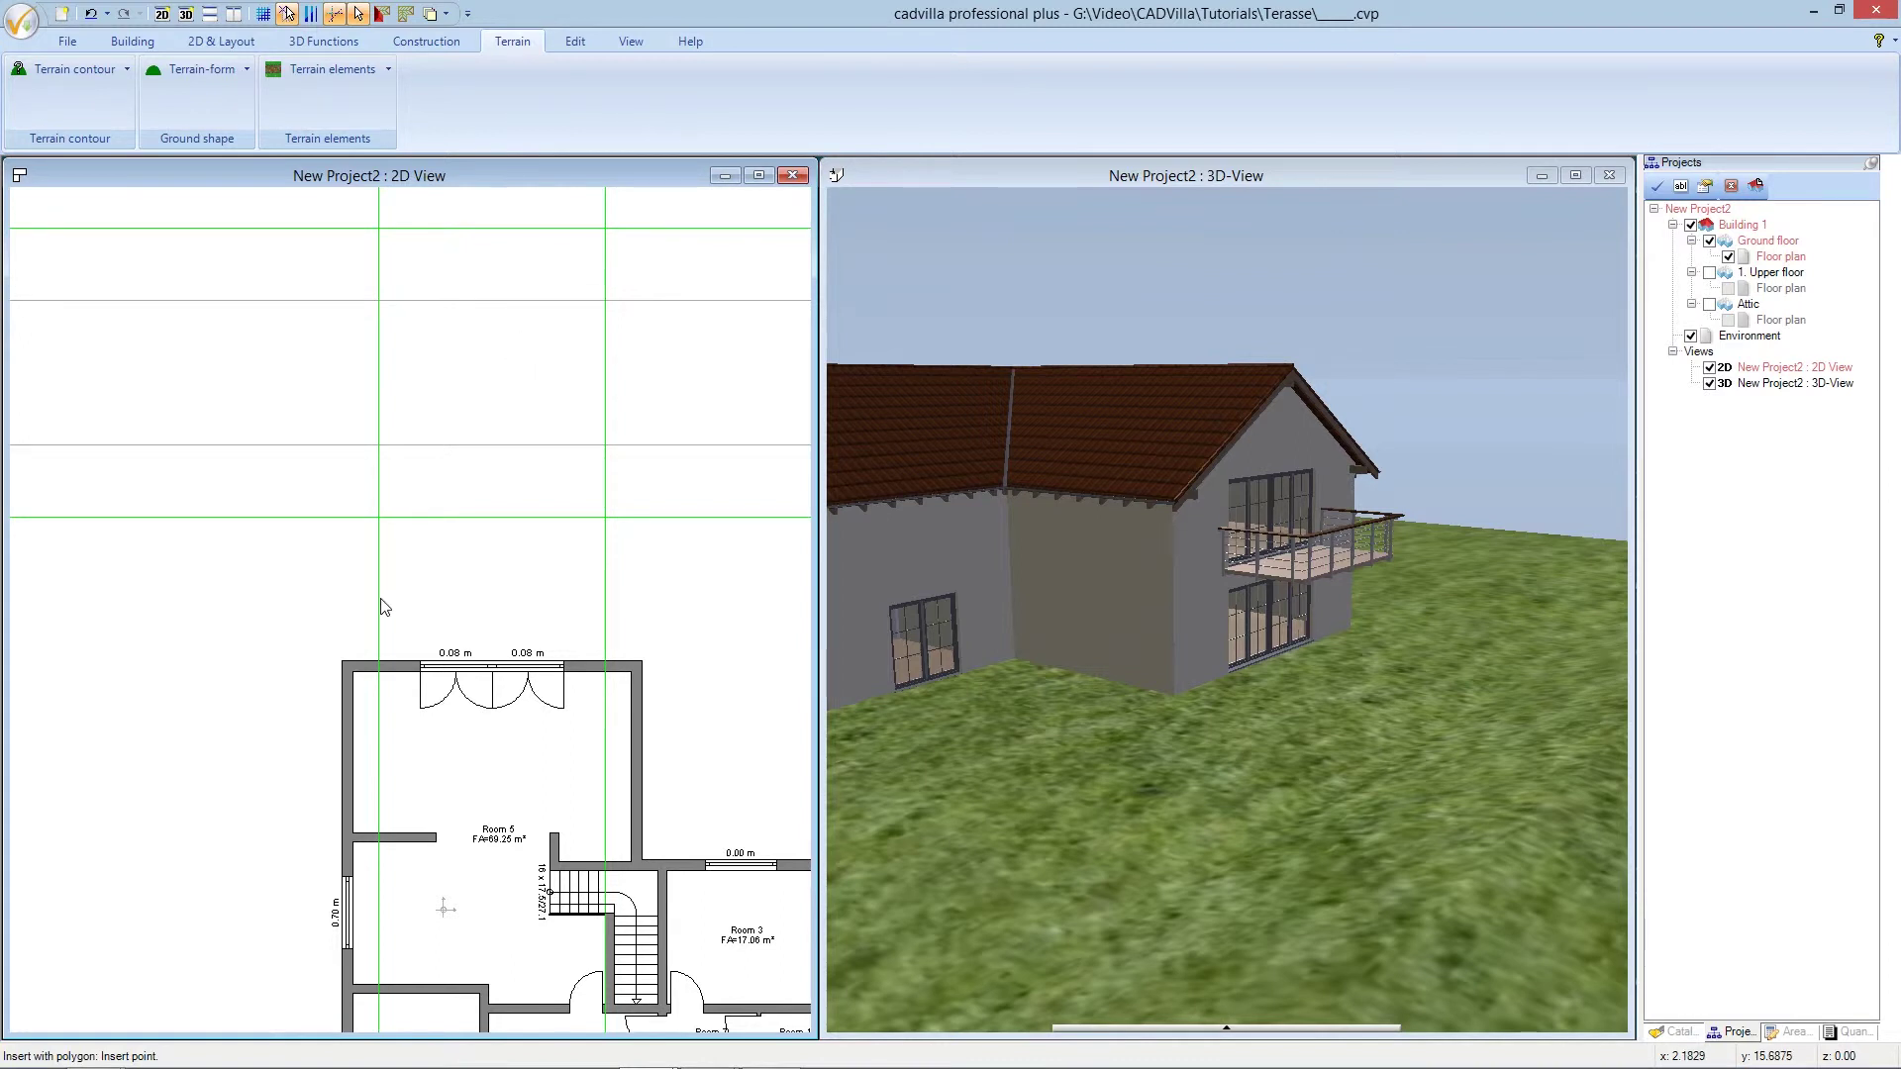
pyautogui.click(377, 665)
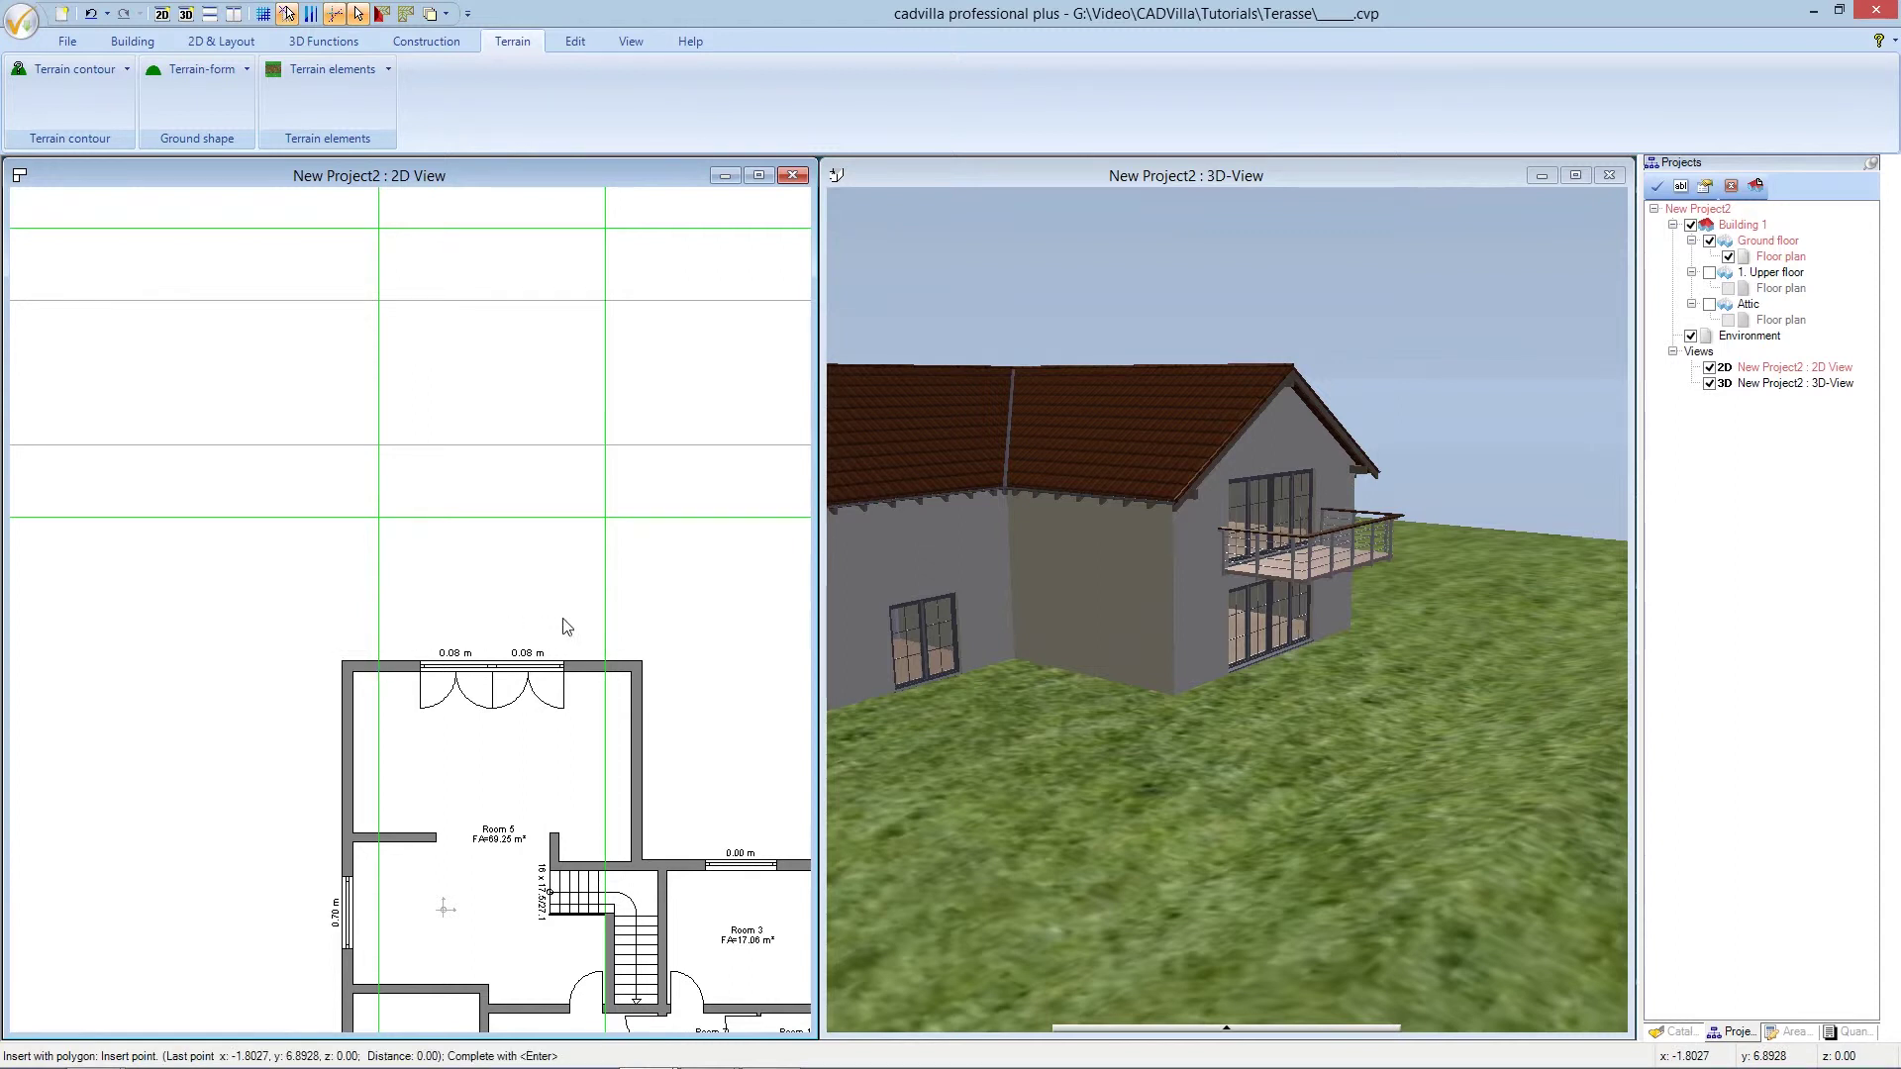
pyautogui.click(604, 659)
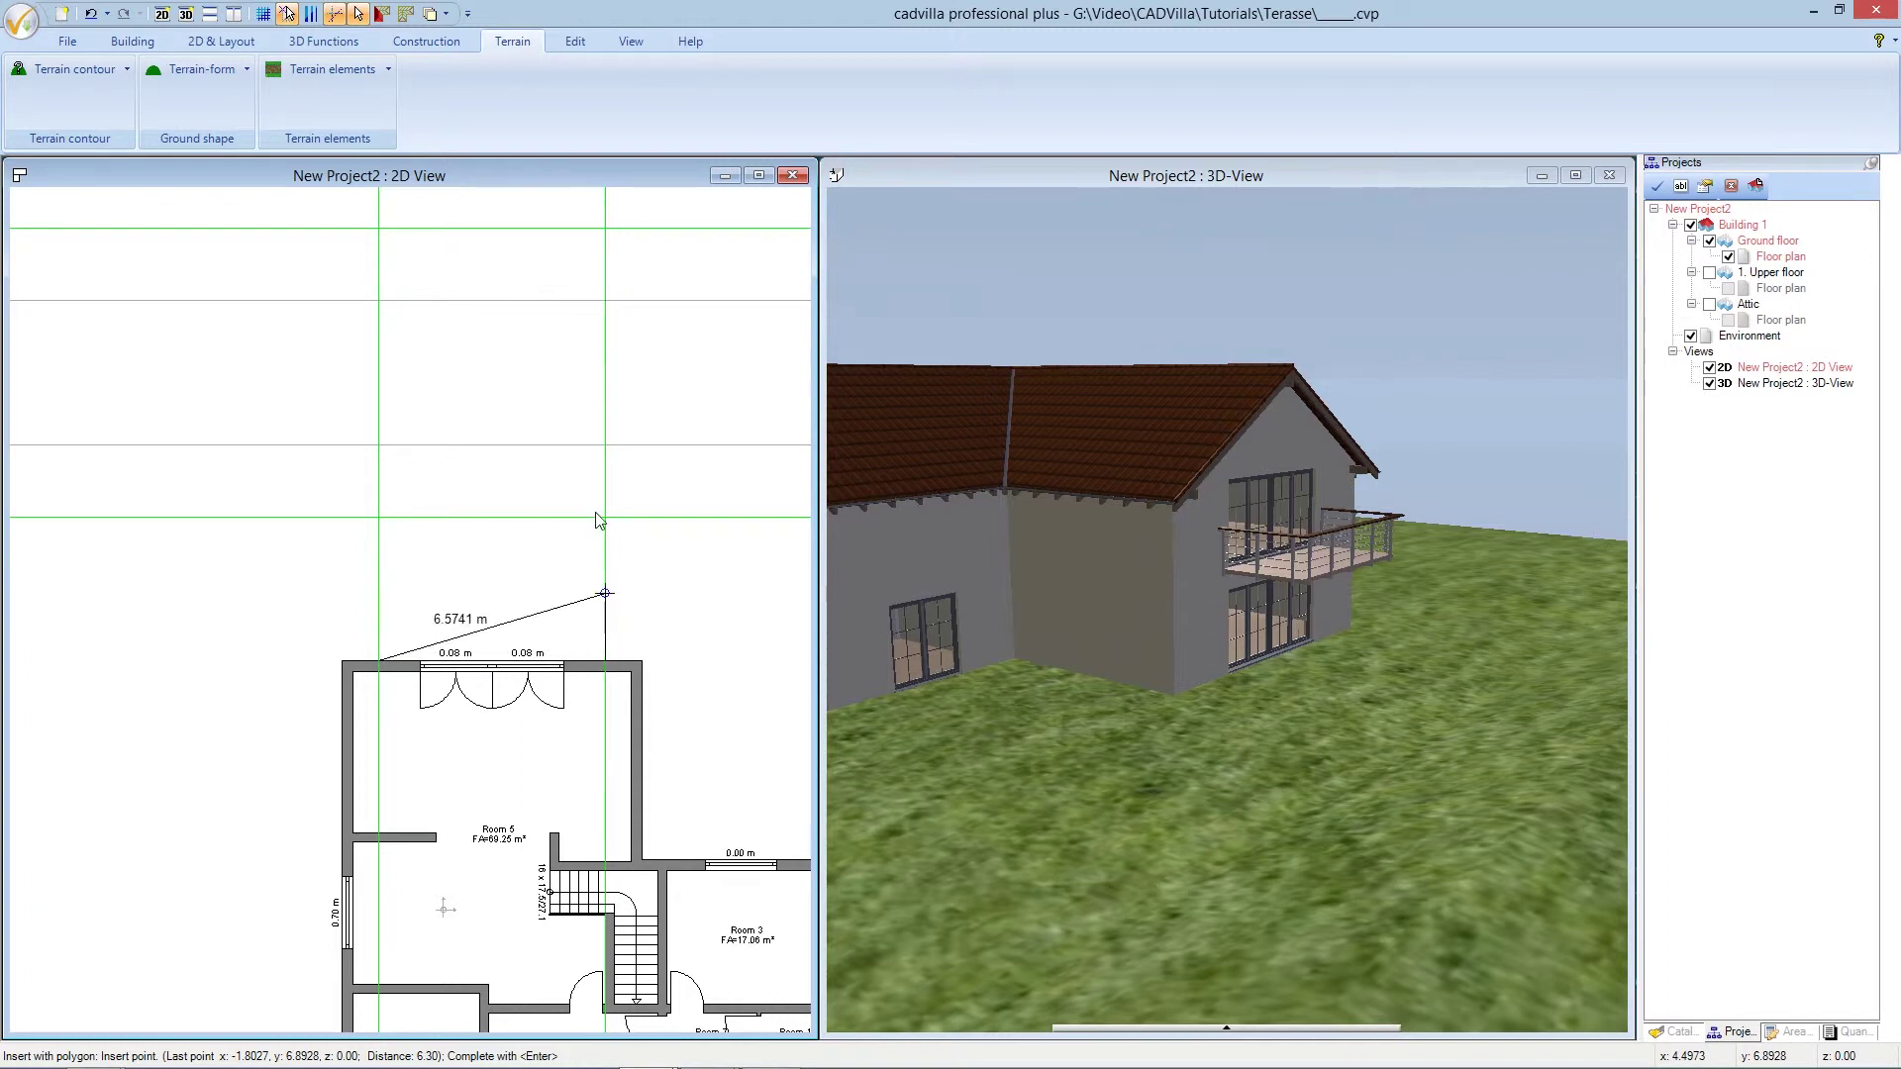
pyautogui.click(607, 230)
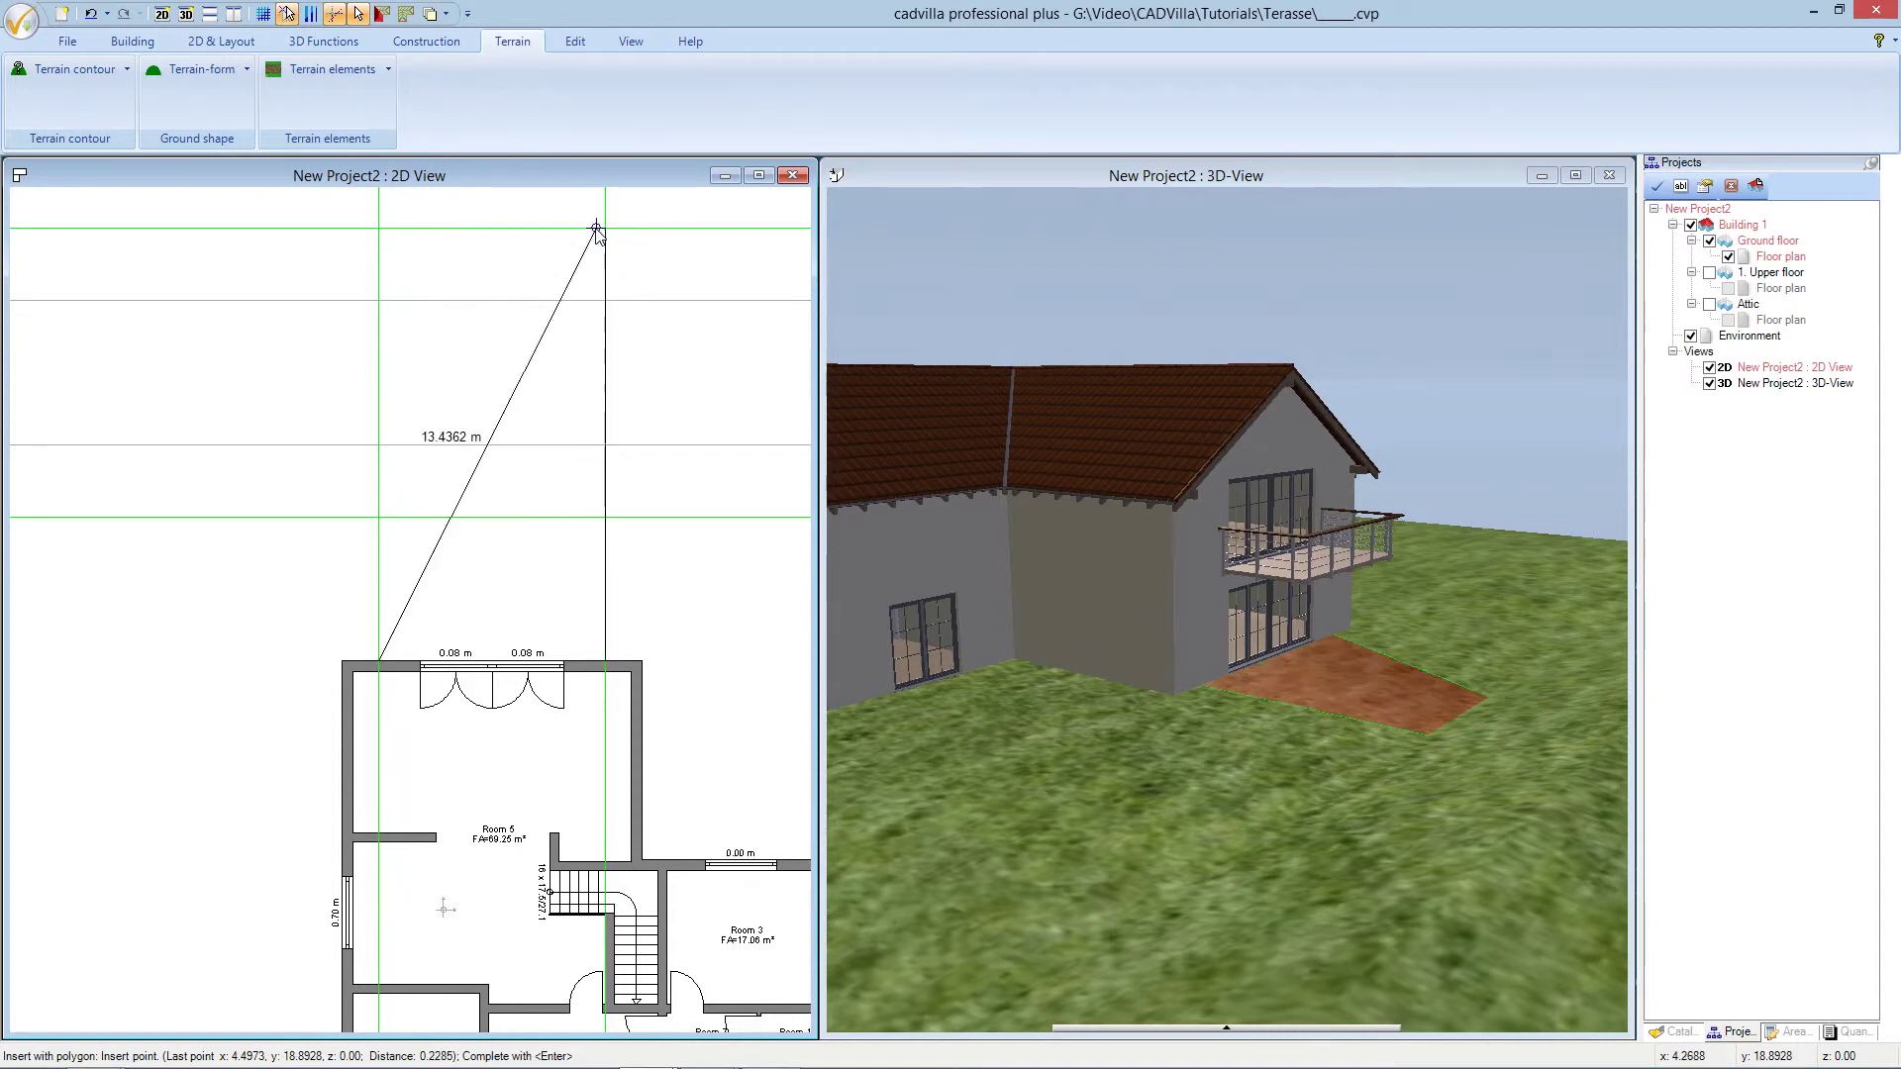
pyautogui.click(378, 235)
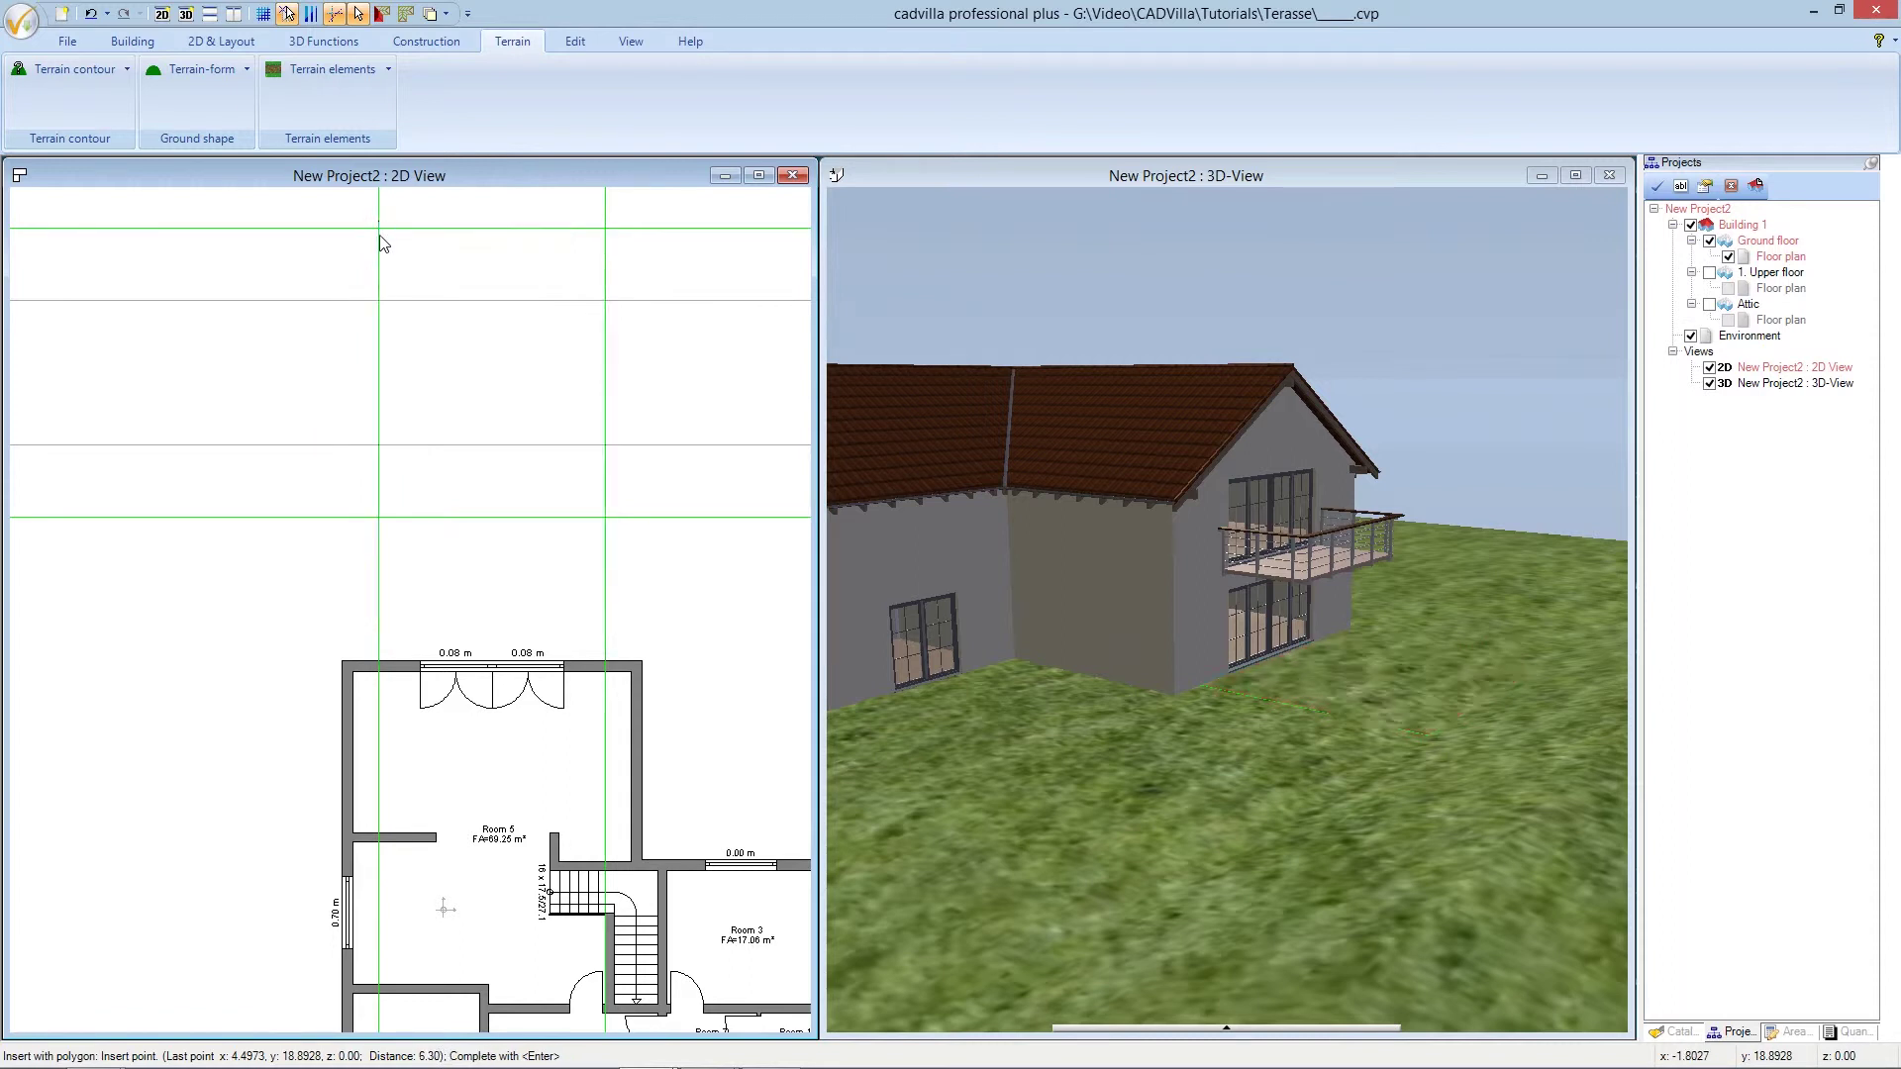
pyautogui.rightClick(333, 257)
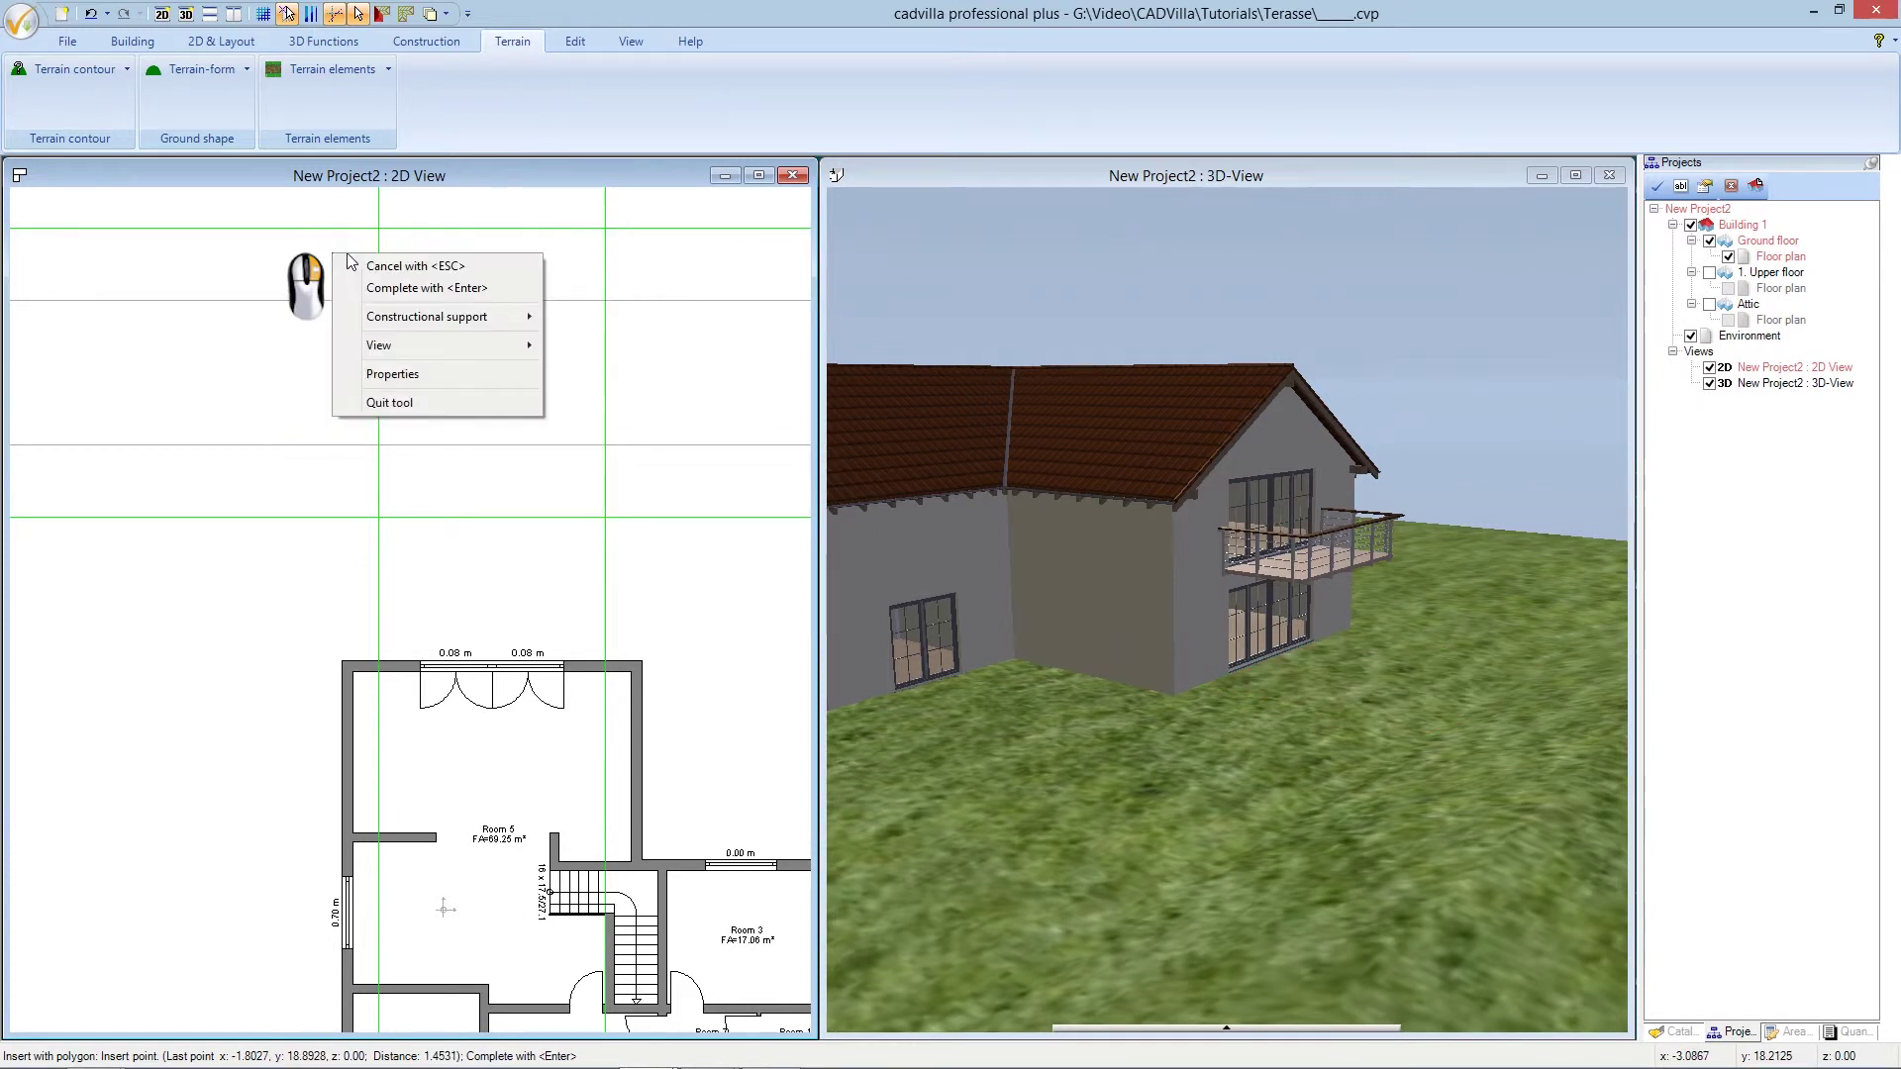
pyautogui.click(505, 293)
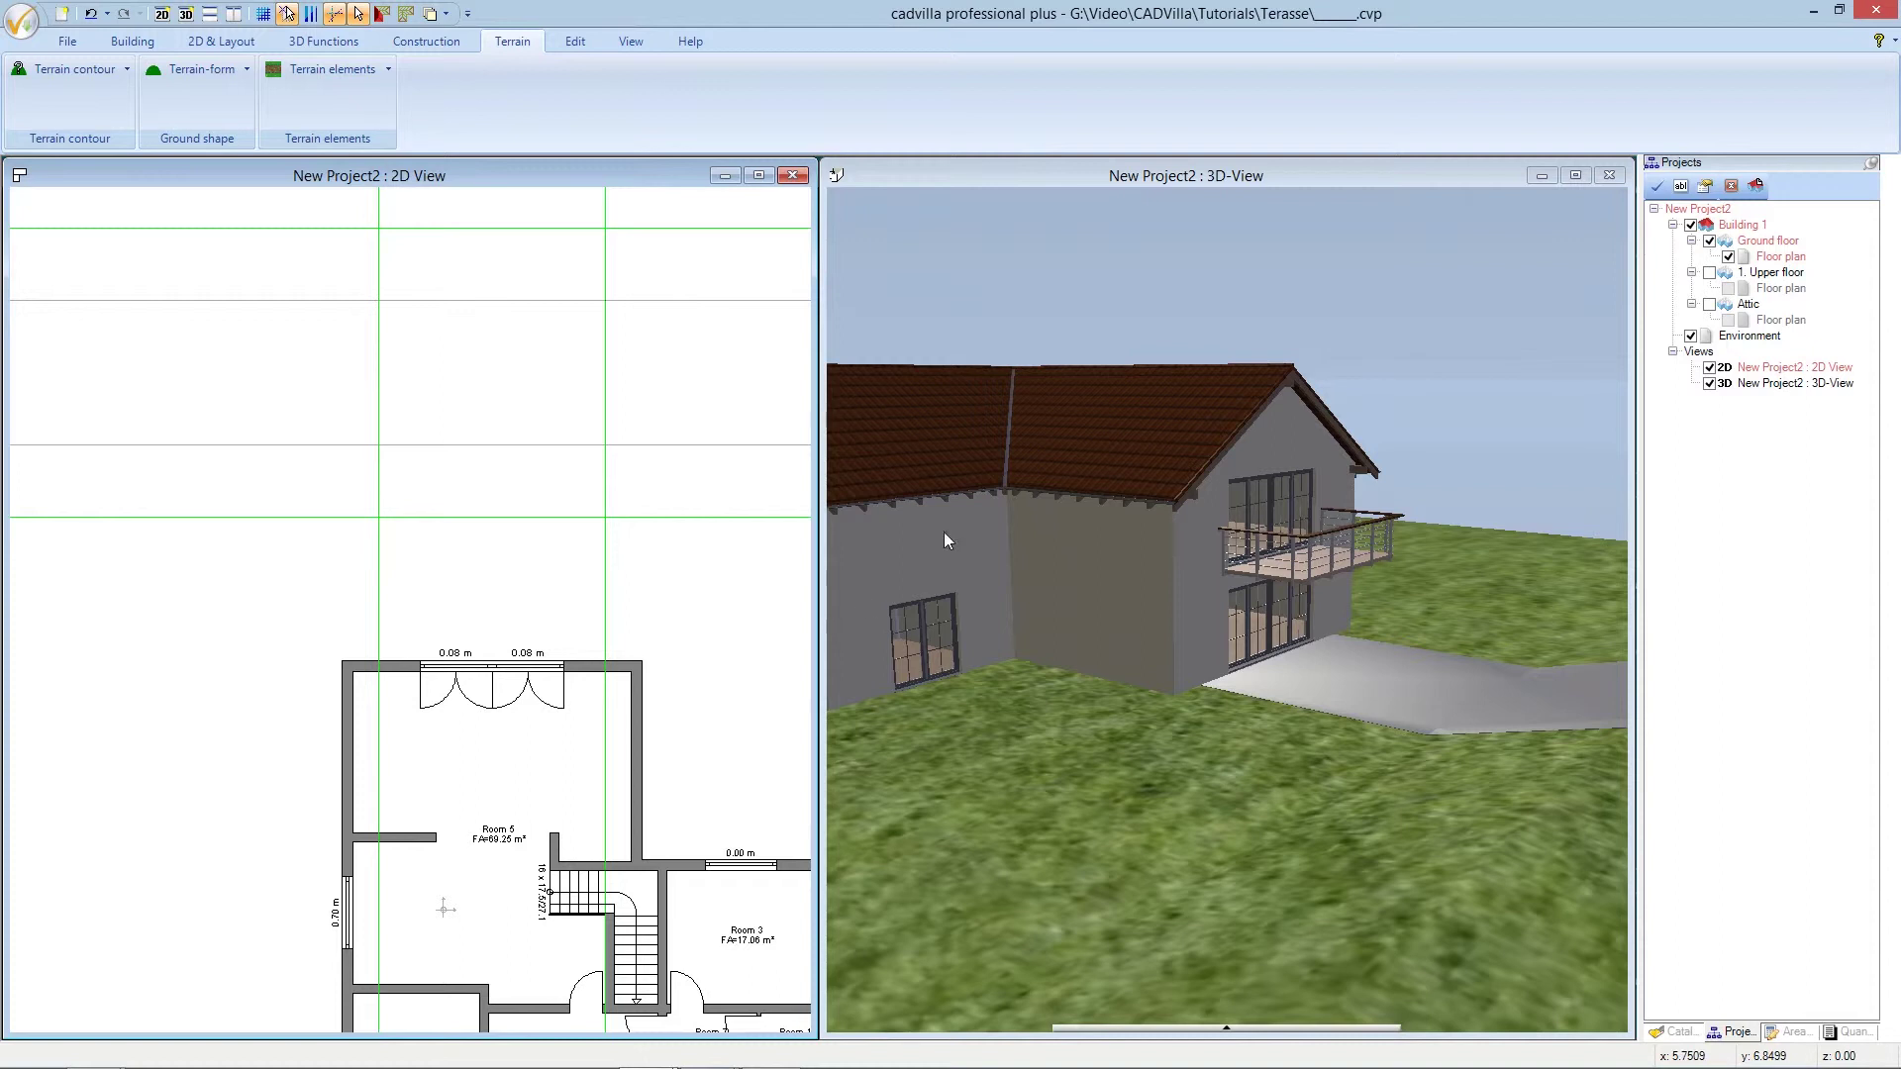
# Apply the Lath_grid-020_11 texture from the catalog to the terrain terrace in the 3D view and inspect it
pyautogui.click(1151, 180)
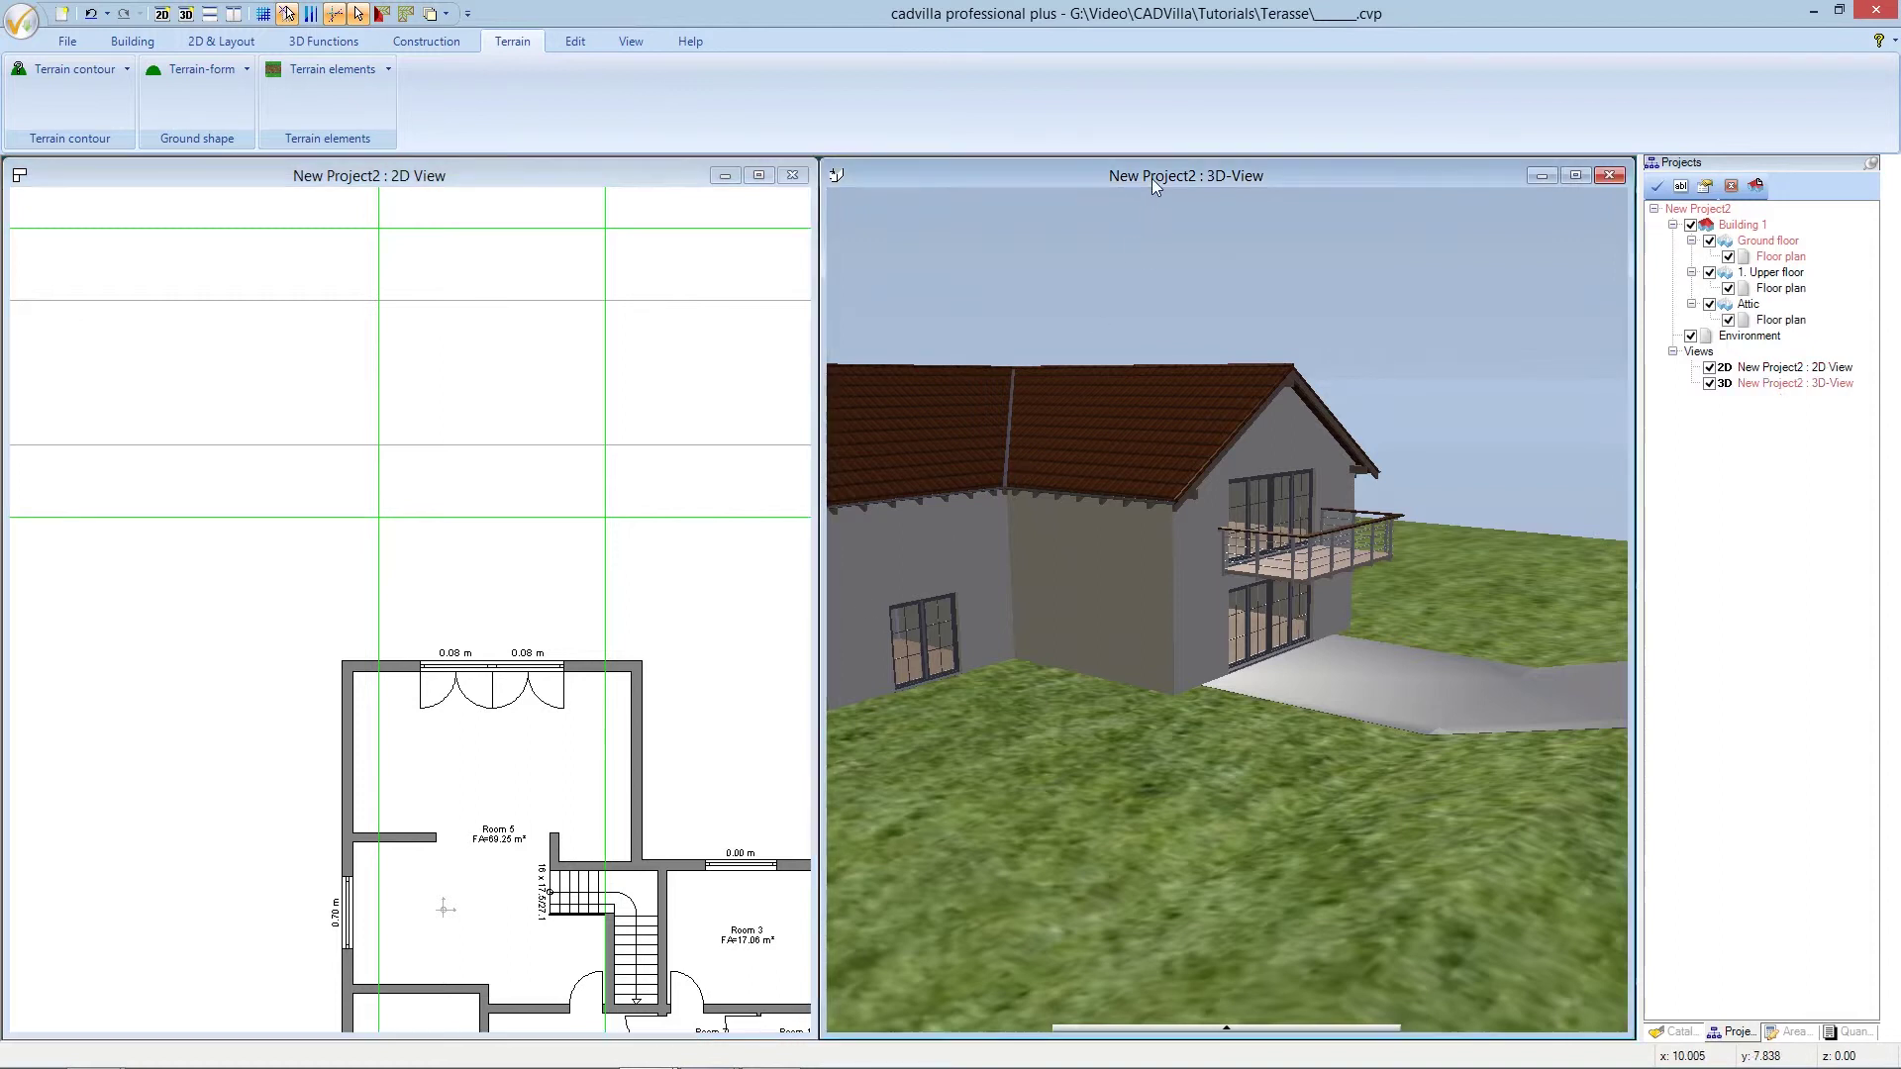
pyautogui.scroll(-7, 1056, 668)
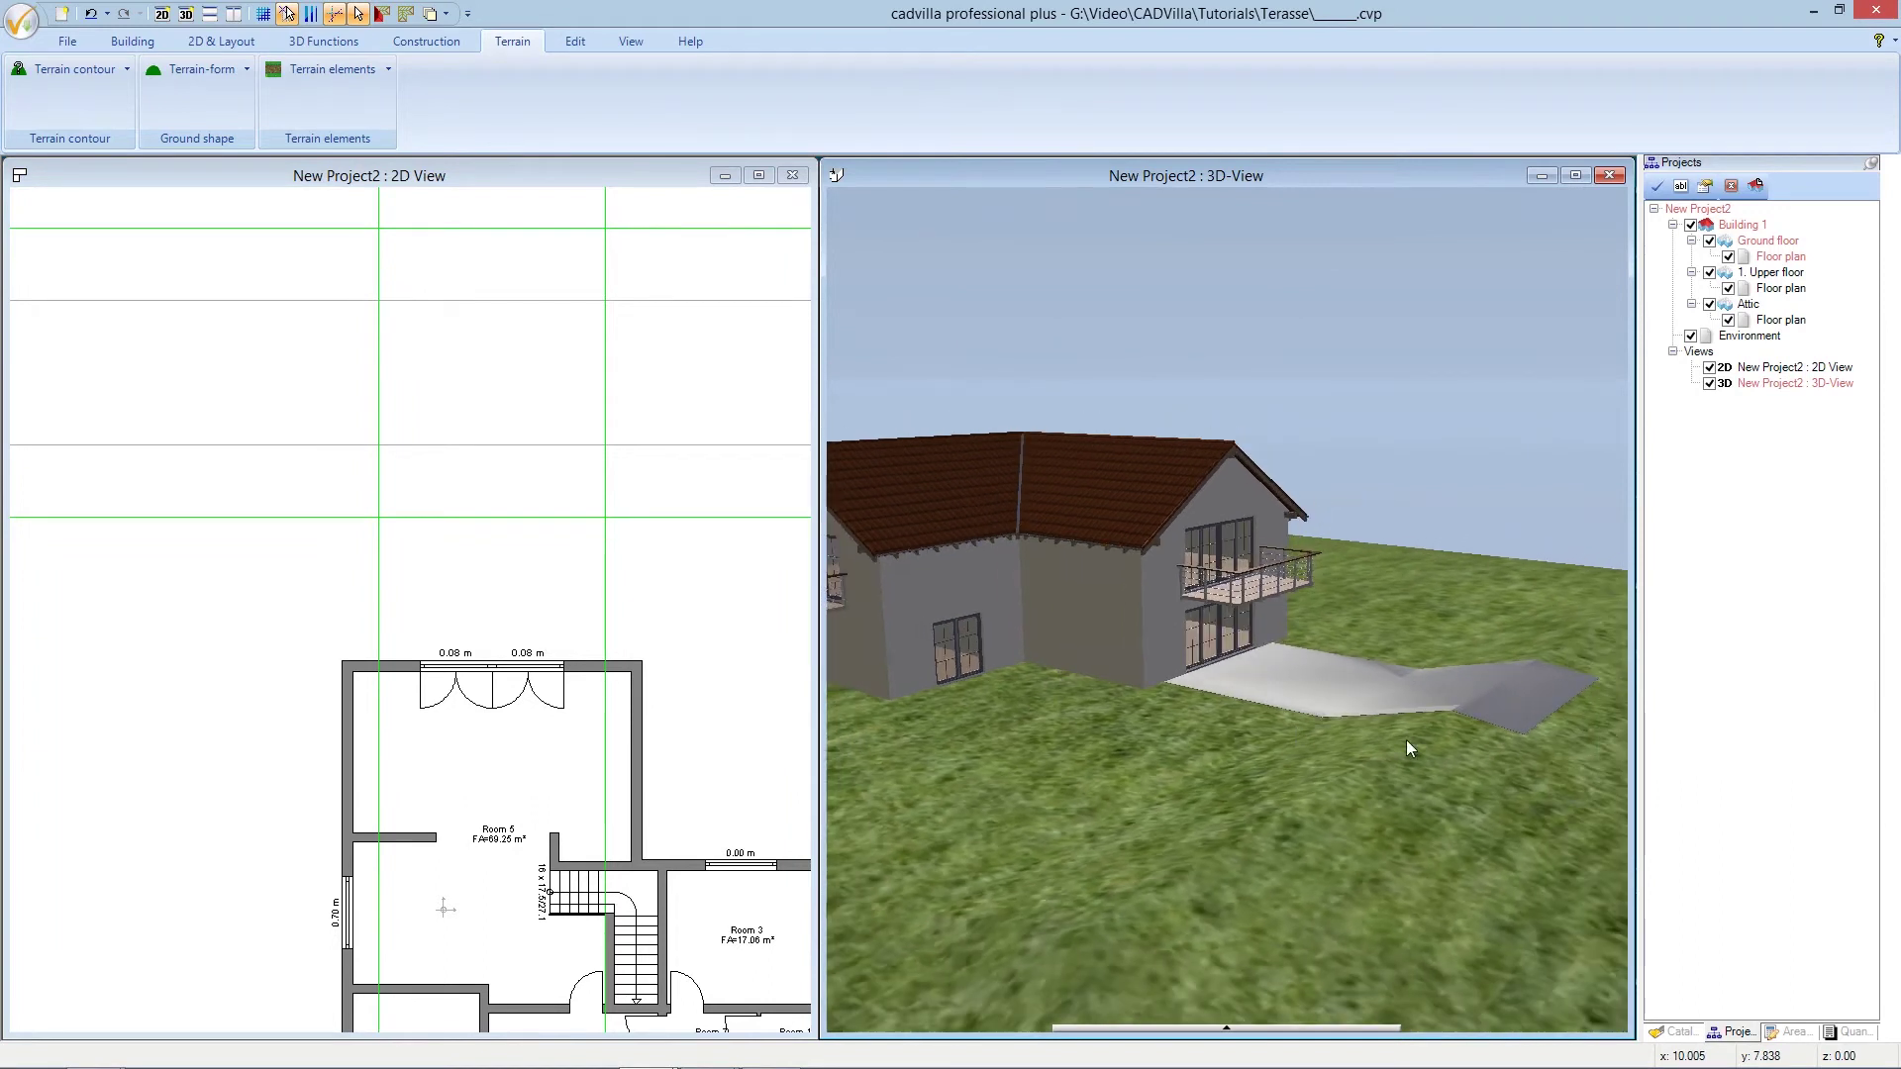
pyautogui.scroll(6, 1523, 704)
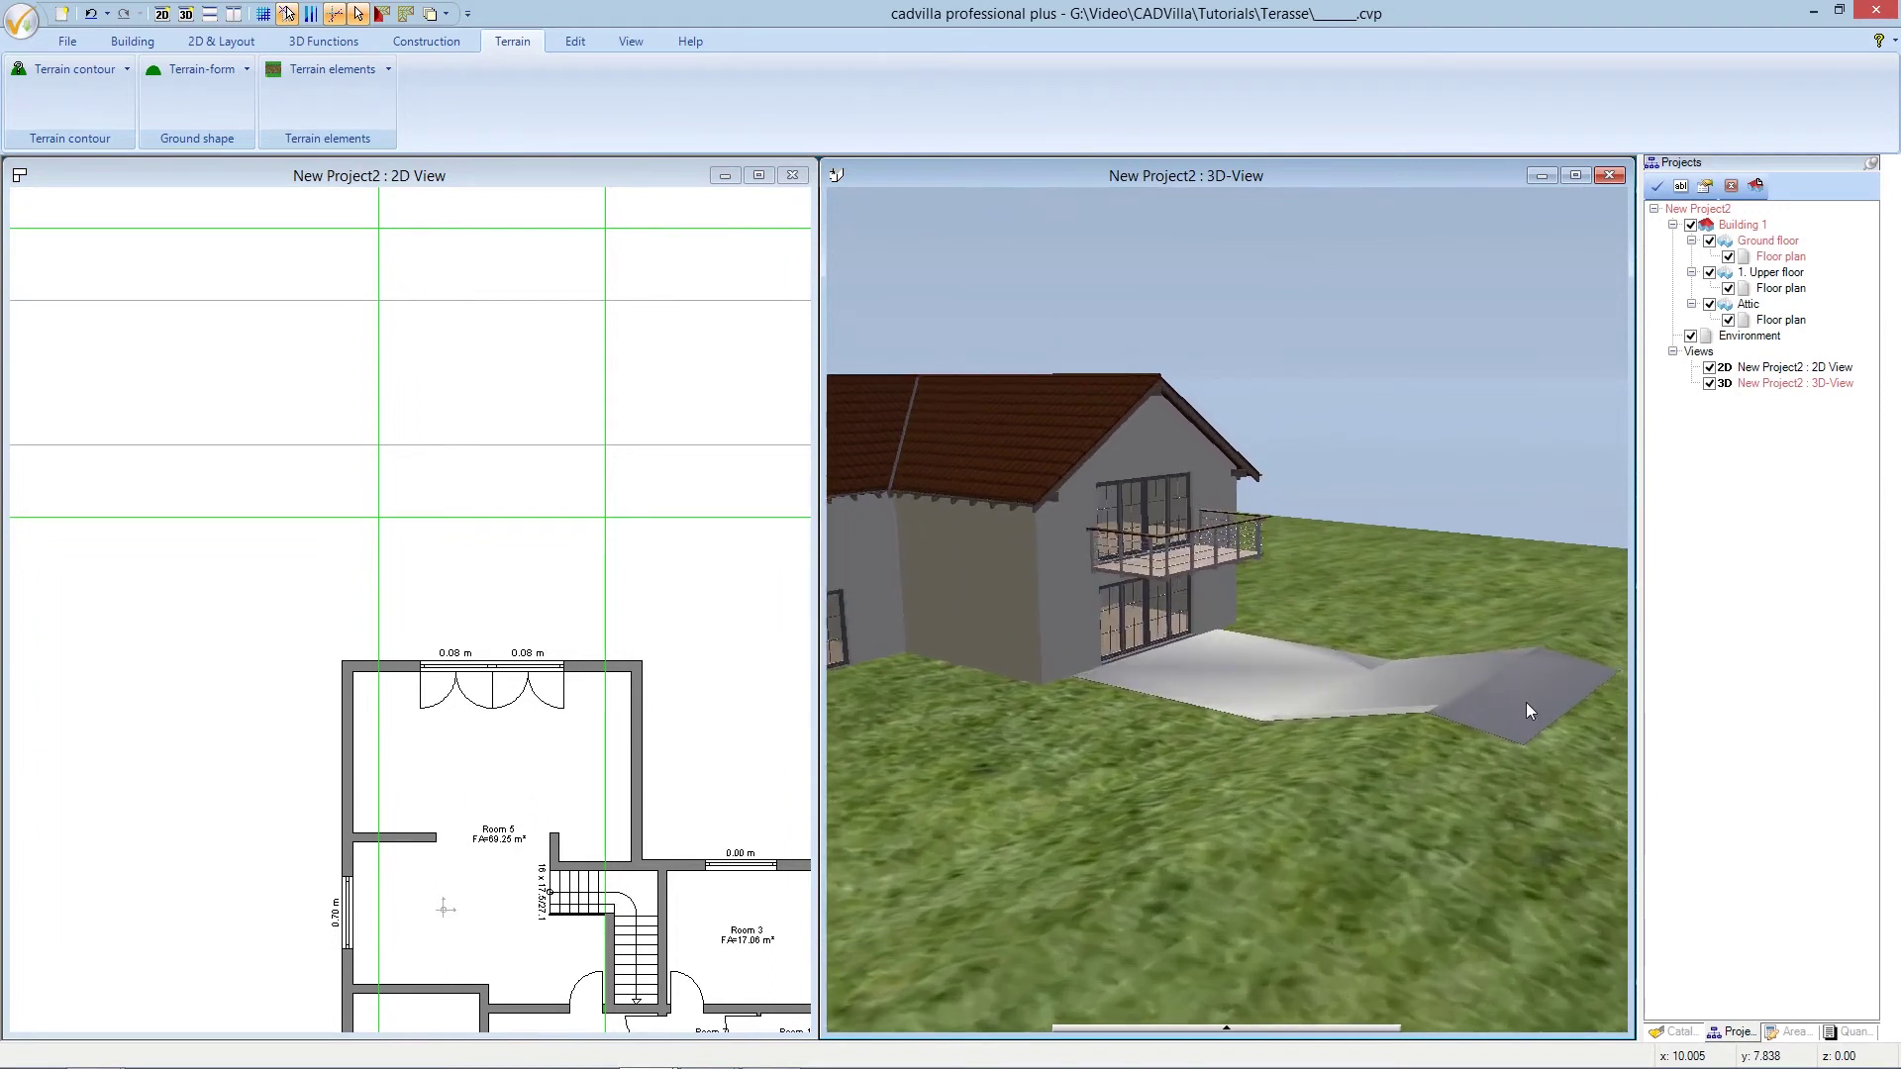
pyautogui.scroll(3, 1524, 703)
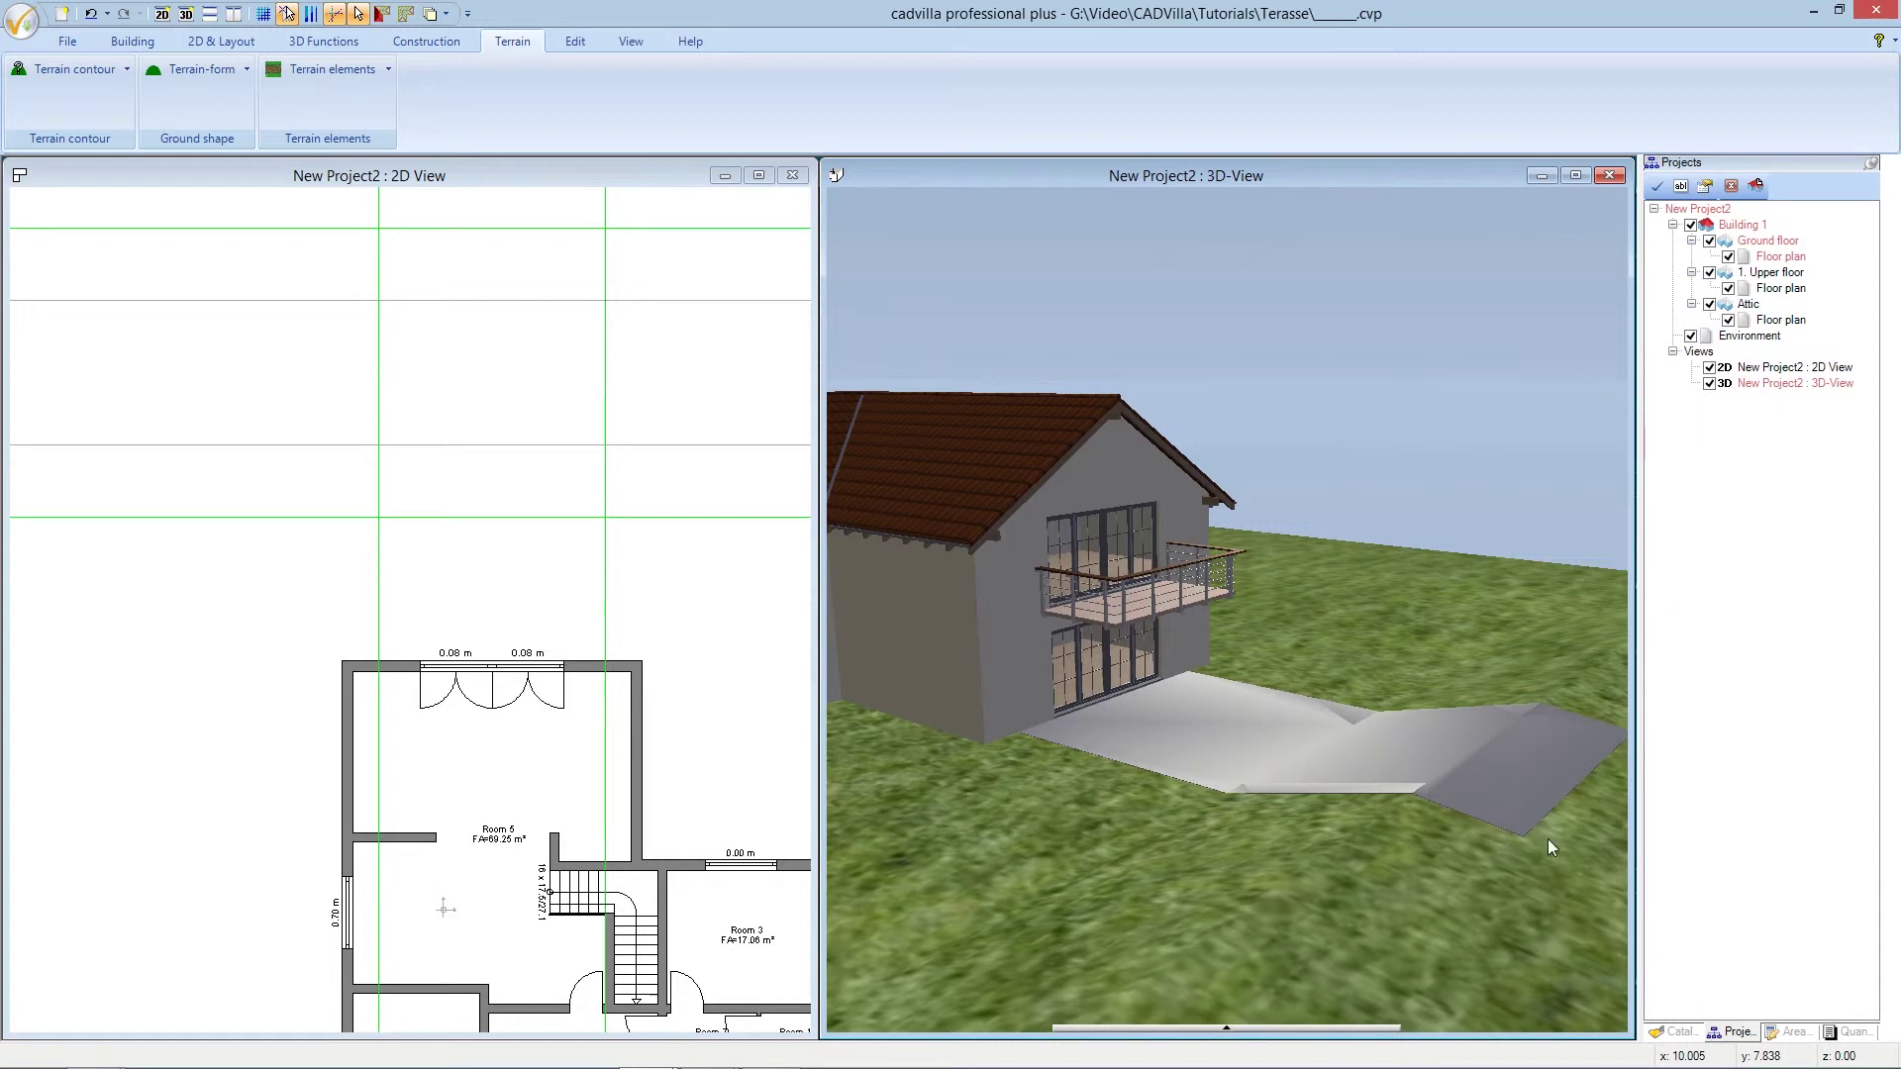
pyautogui.click(1677, 1032)
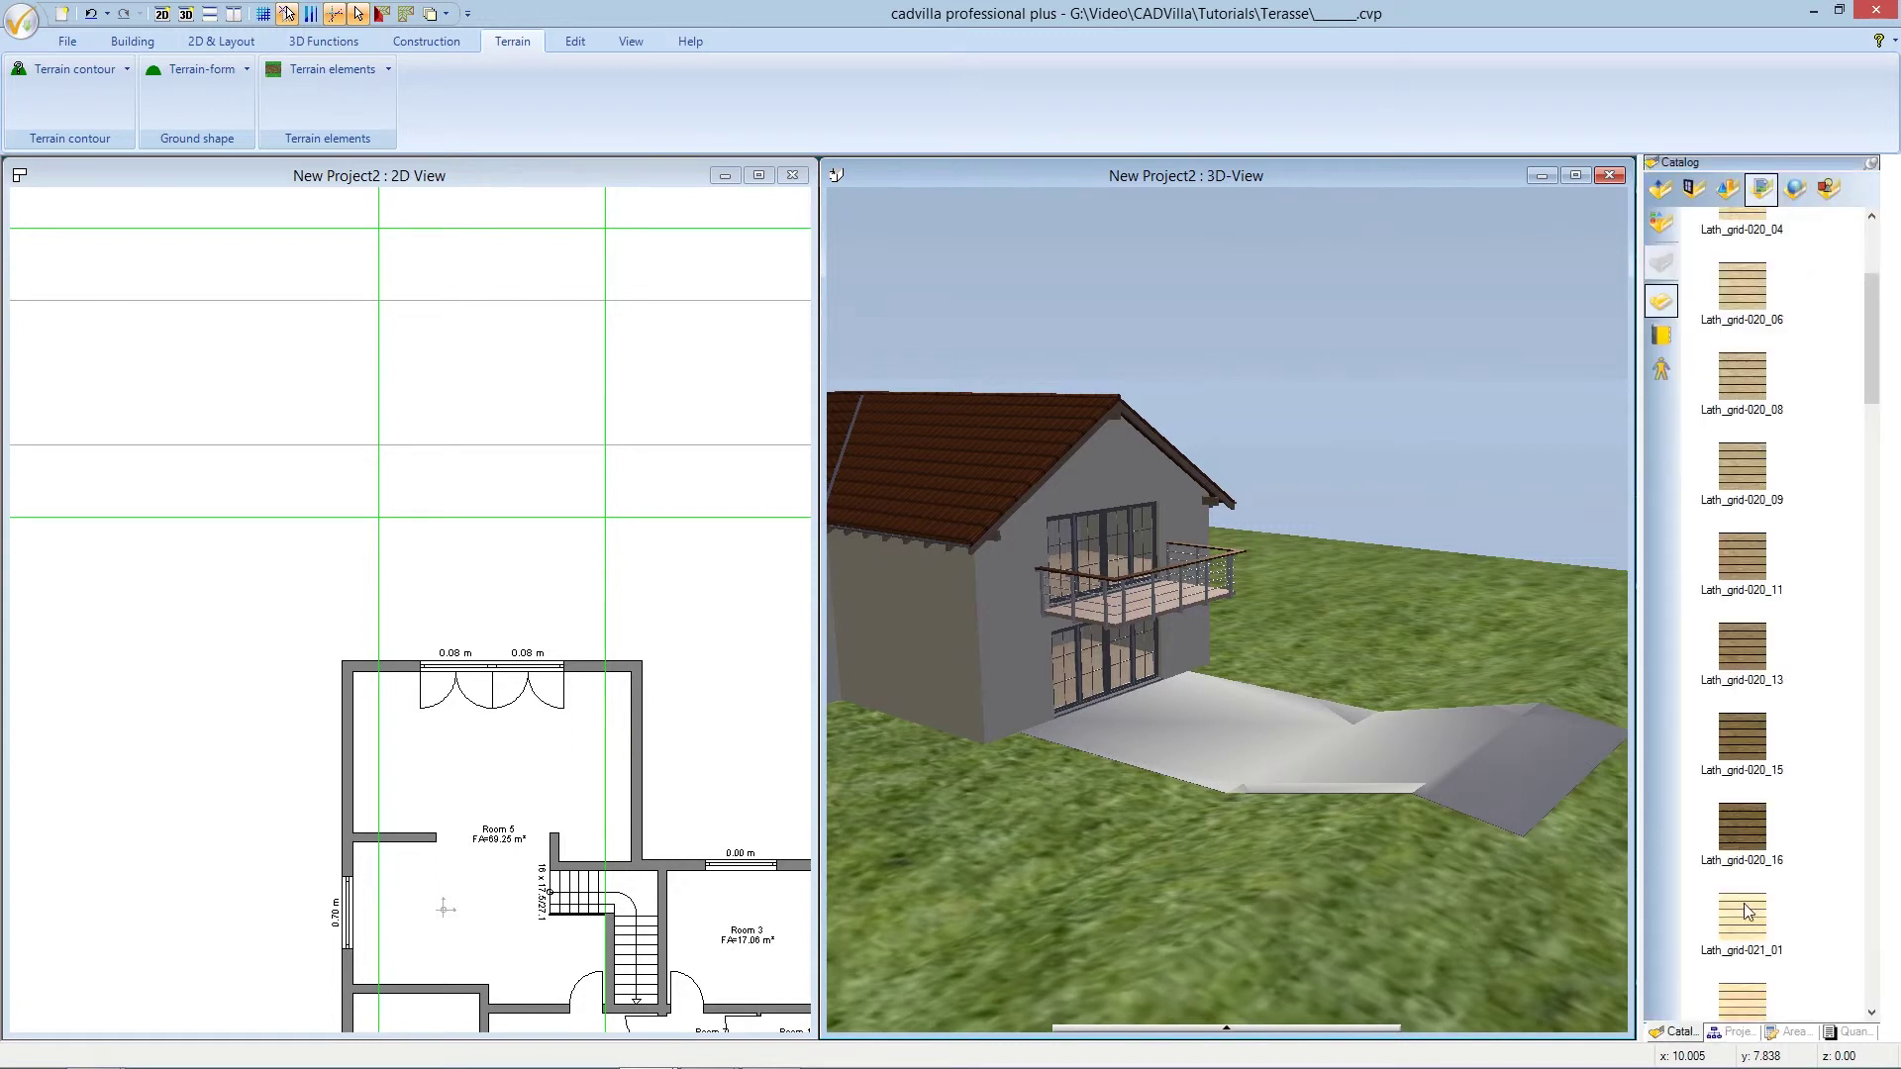
pyautogui.click(1748, 564)
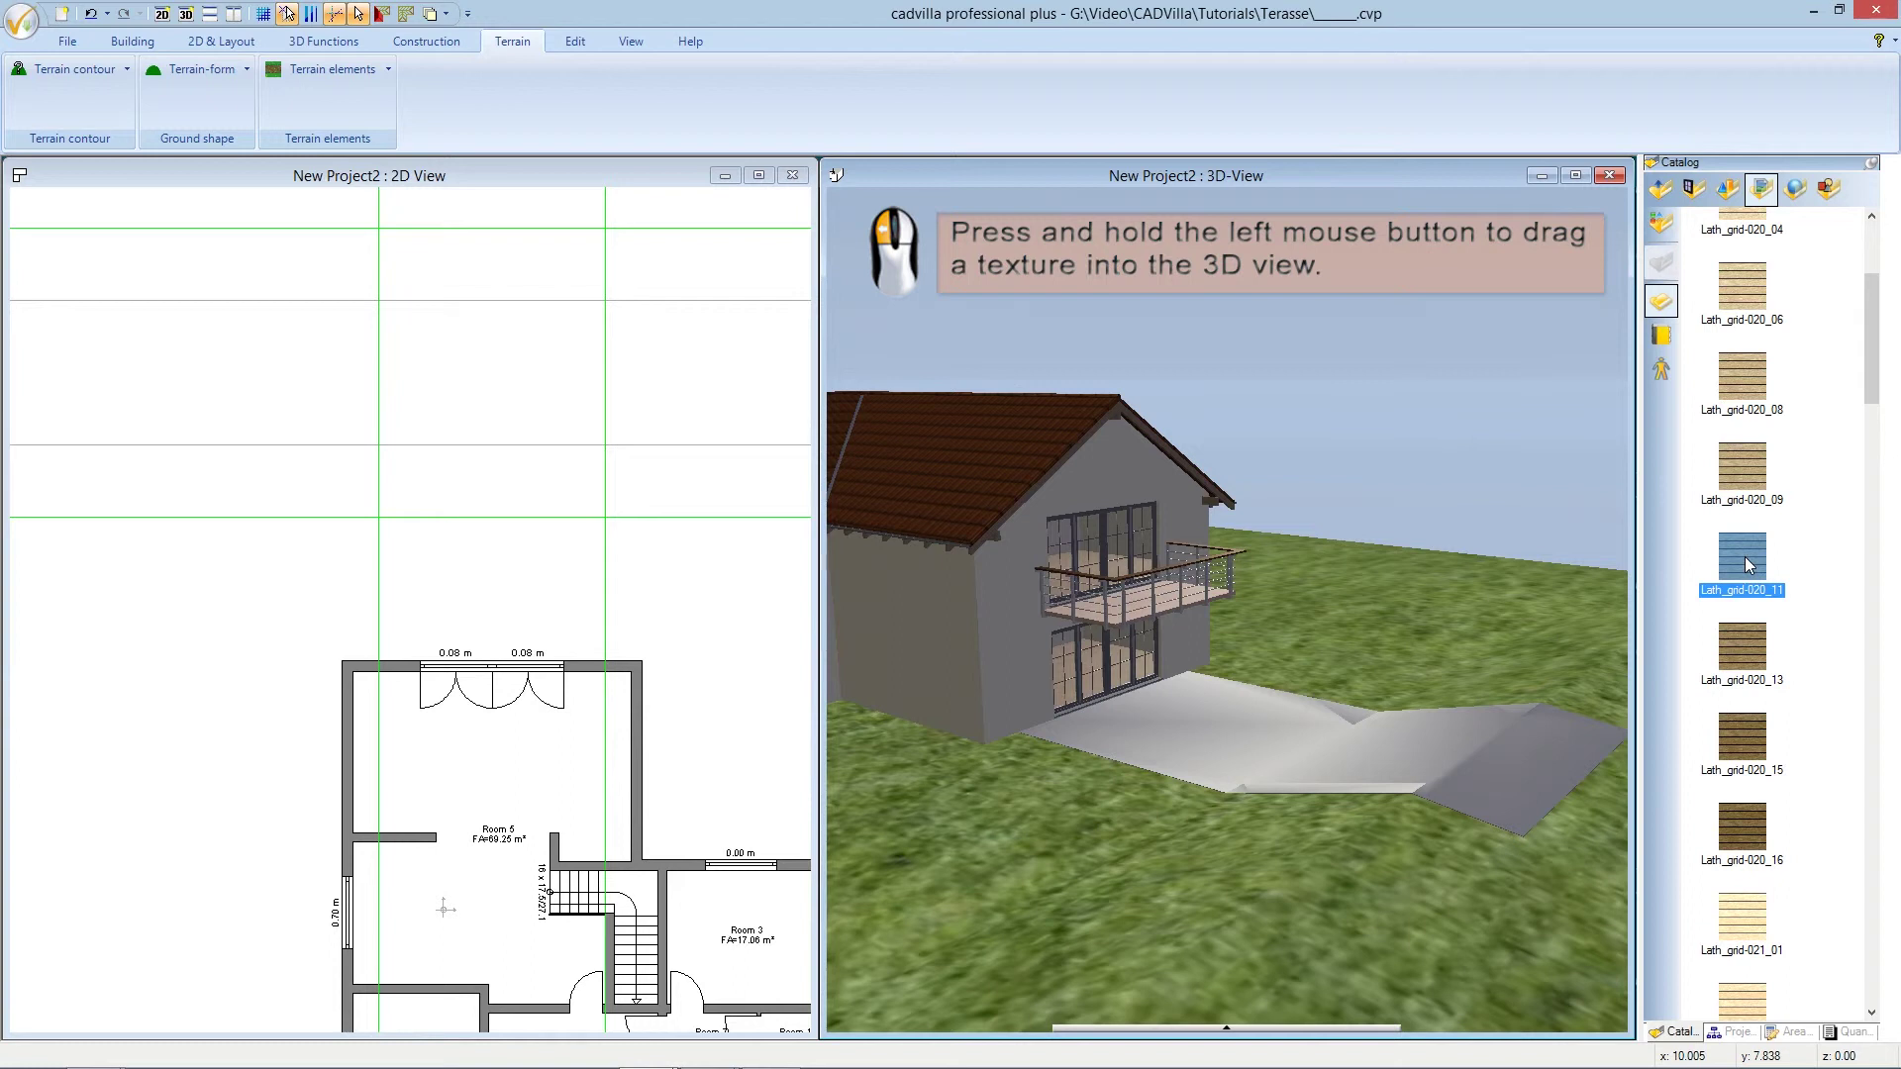
pyautogui.moveTo(1748, 564); pyautogui.dragTo(1392, 750)
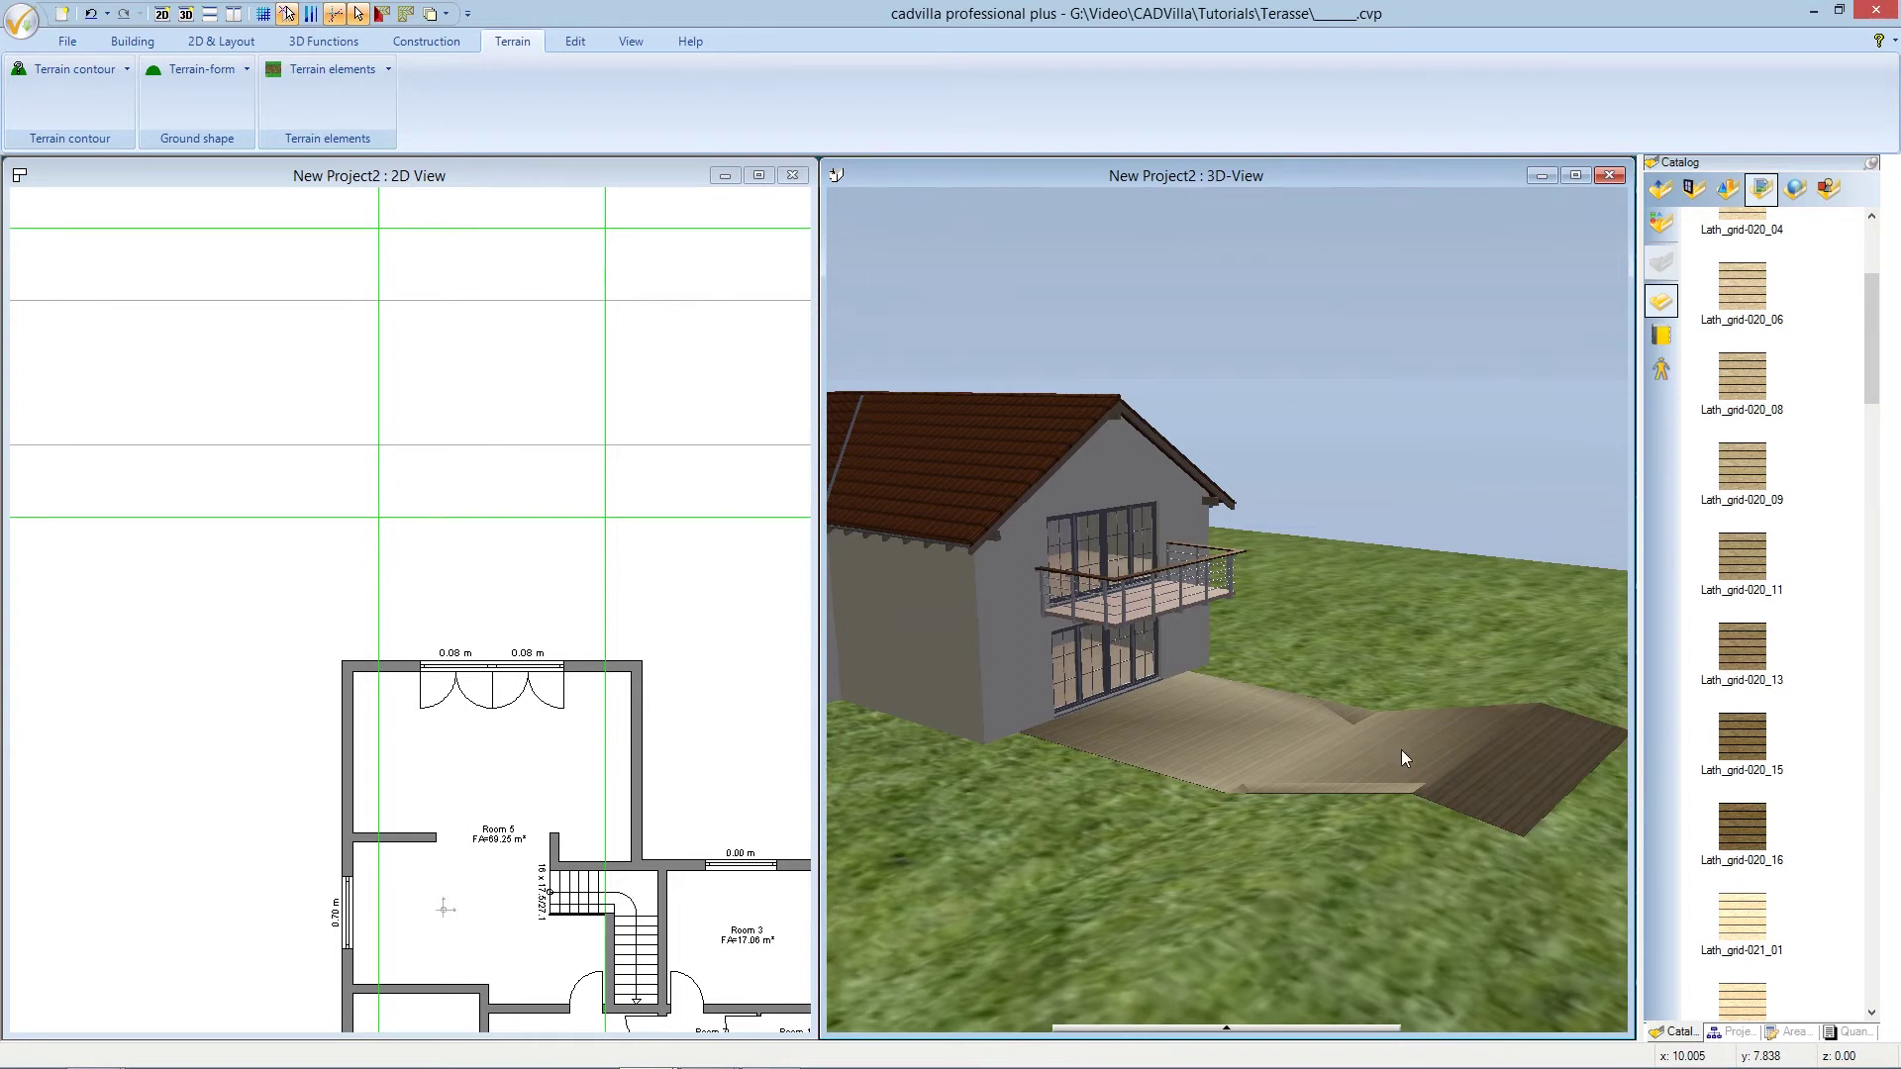
pyautogui.scroll(-2, 1510, 905)
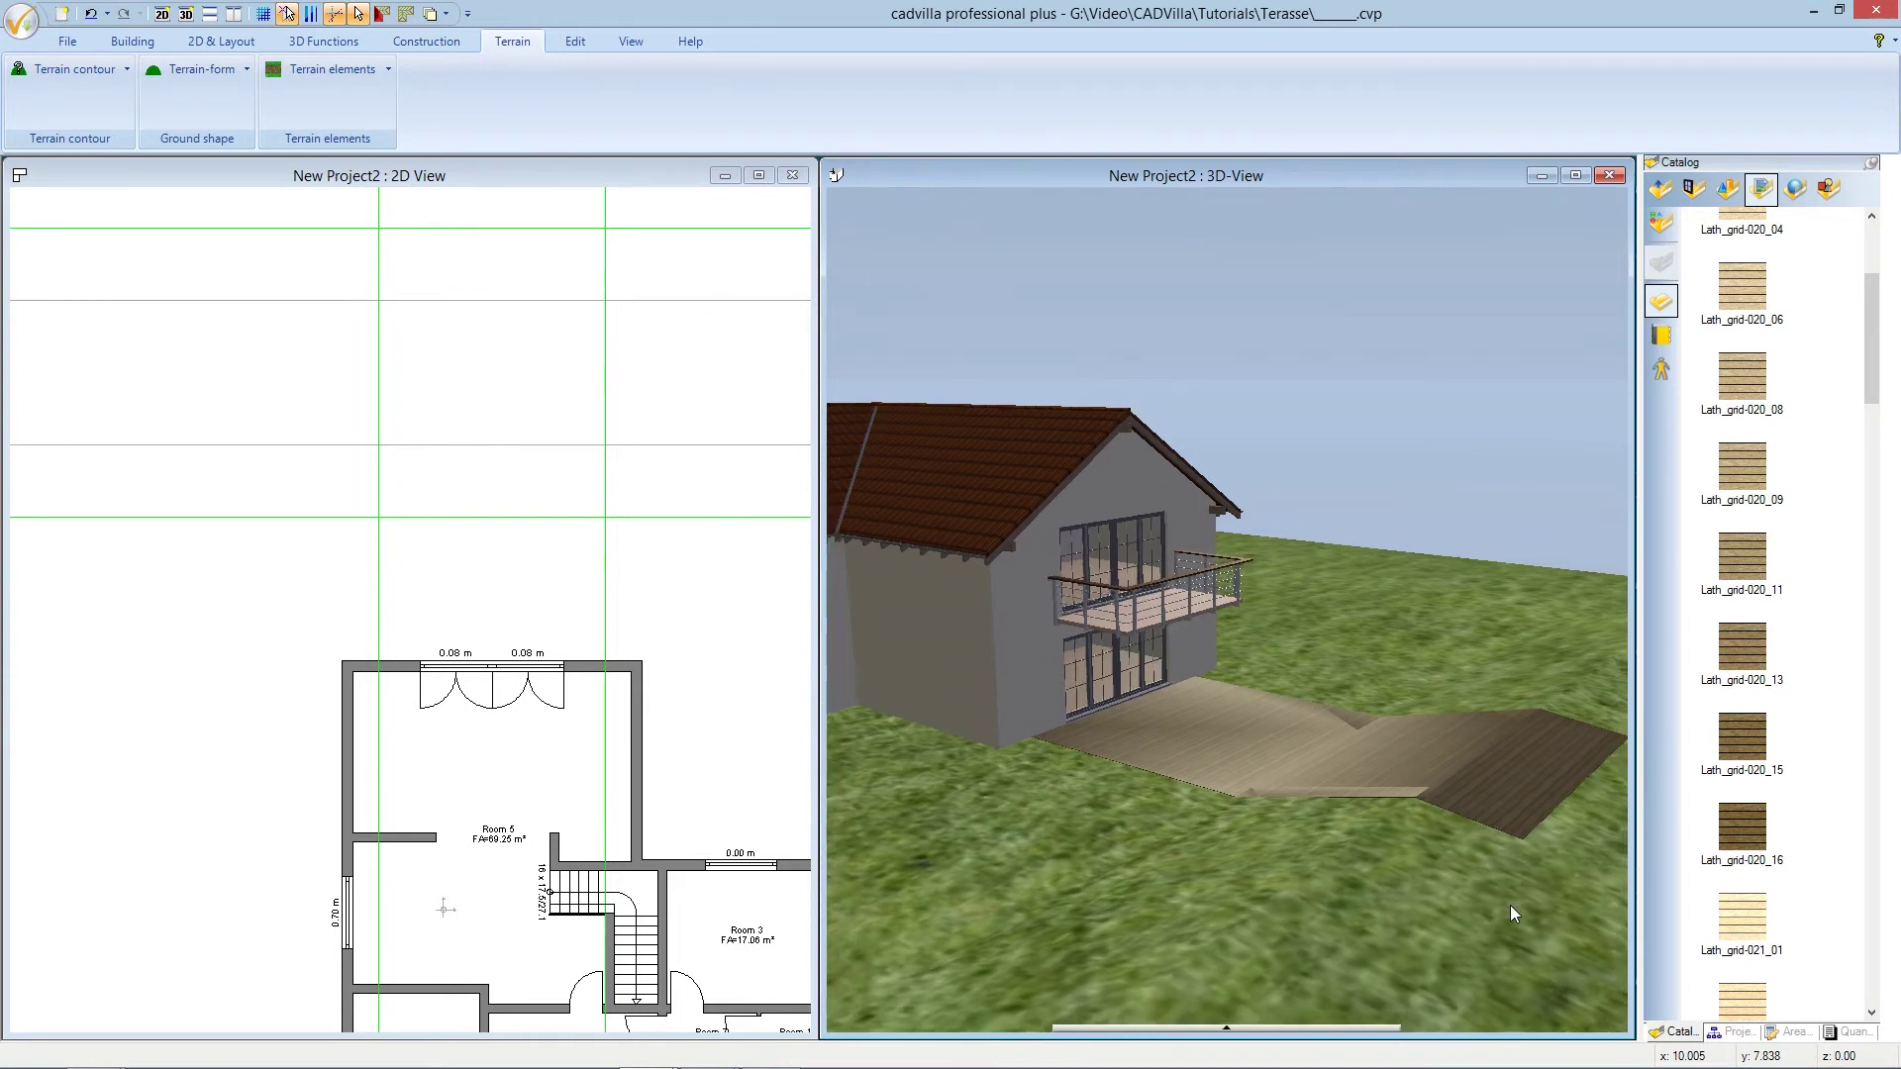
pyautogui.moveTo(1510, 905); pyautogui.dragTo(1222, 950)
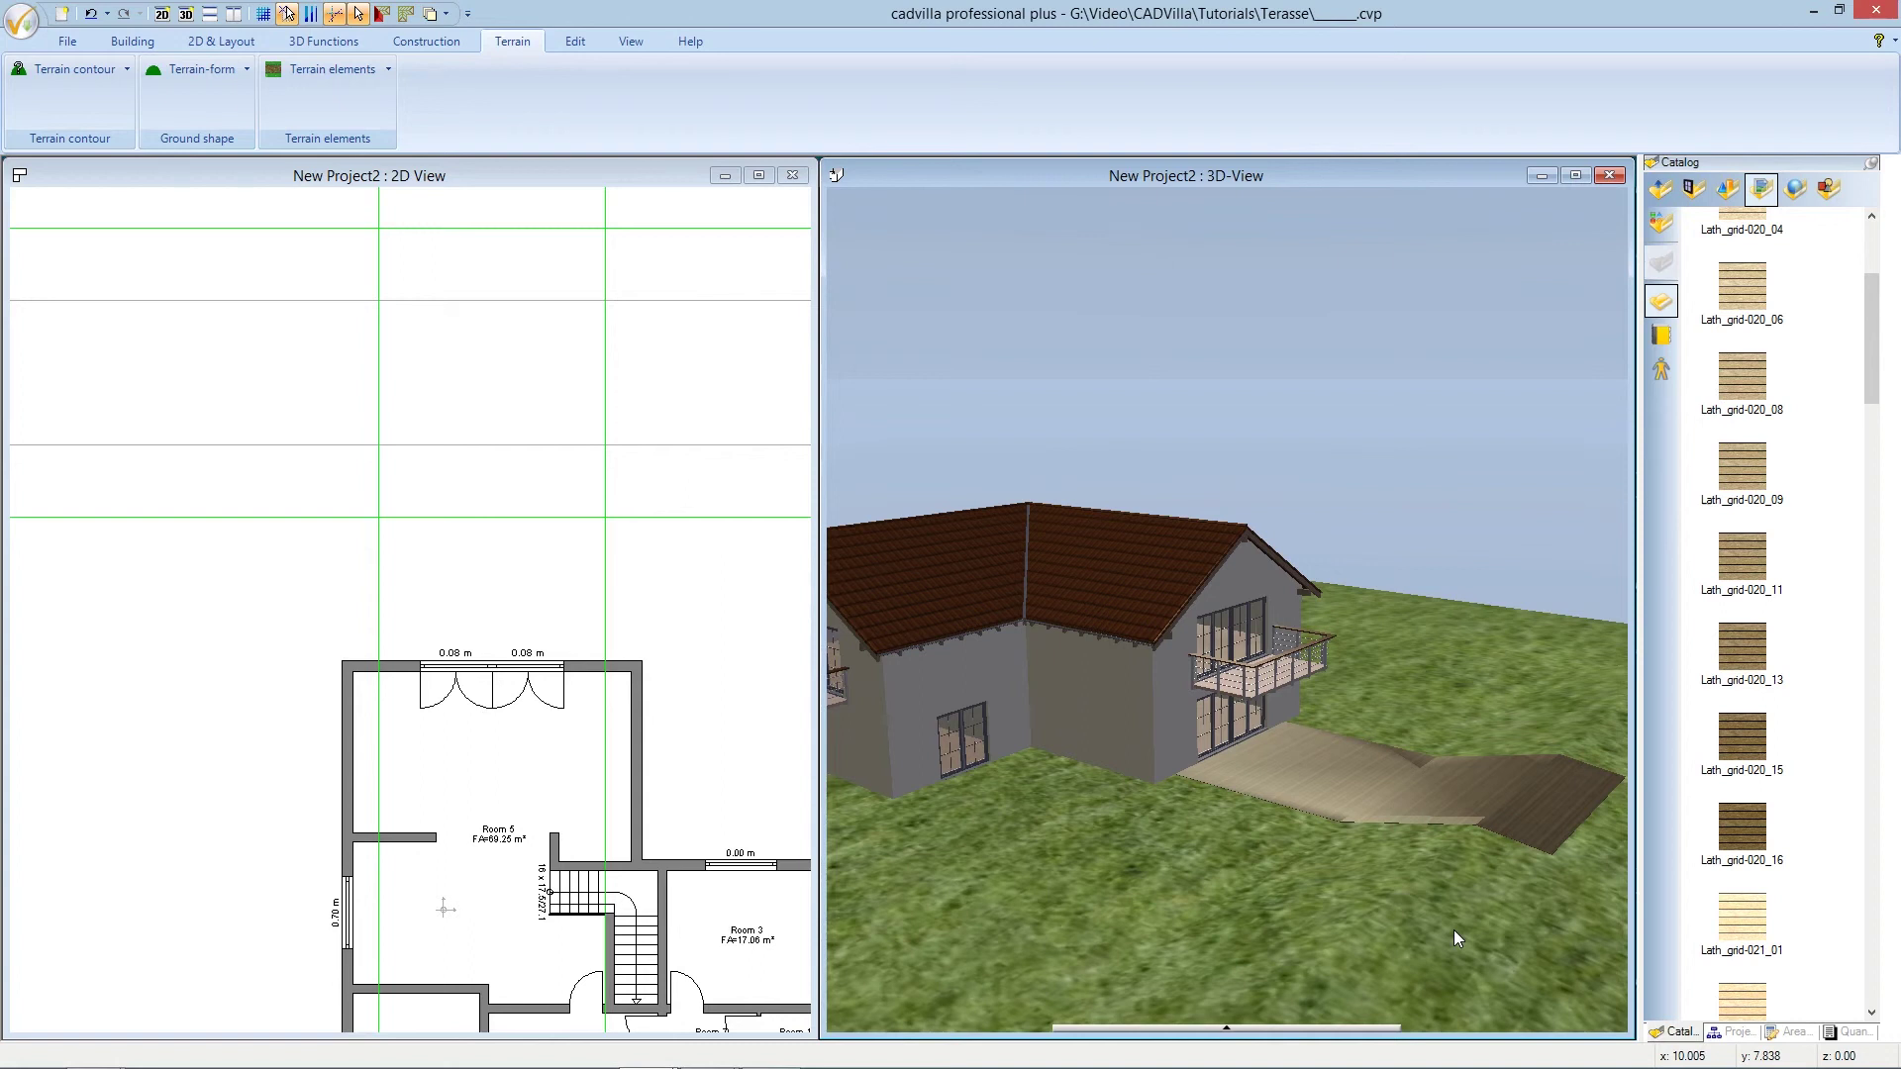
# Return to the project overview and hide the guidelines in the 2D view
pyautogui.click(1733, 1033)
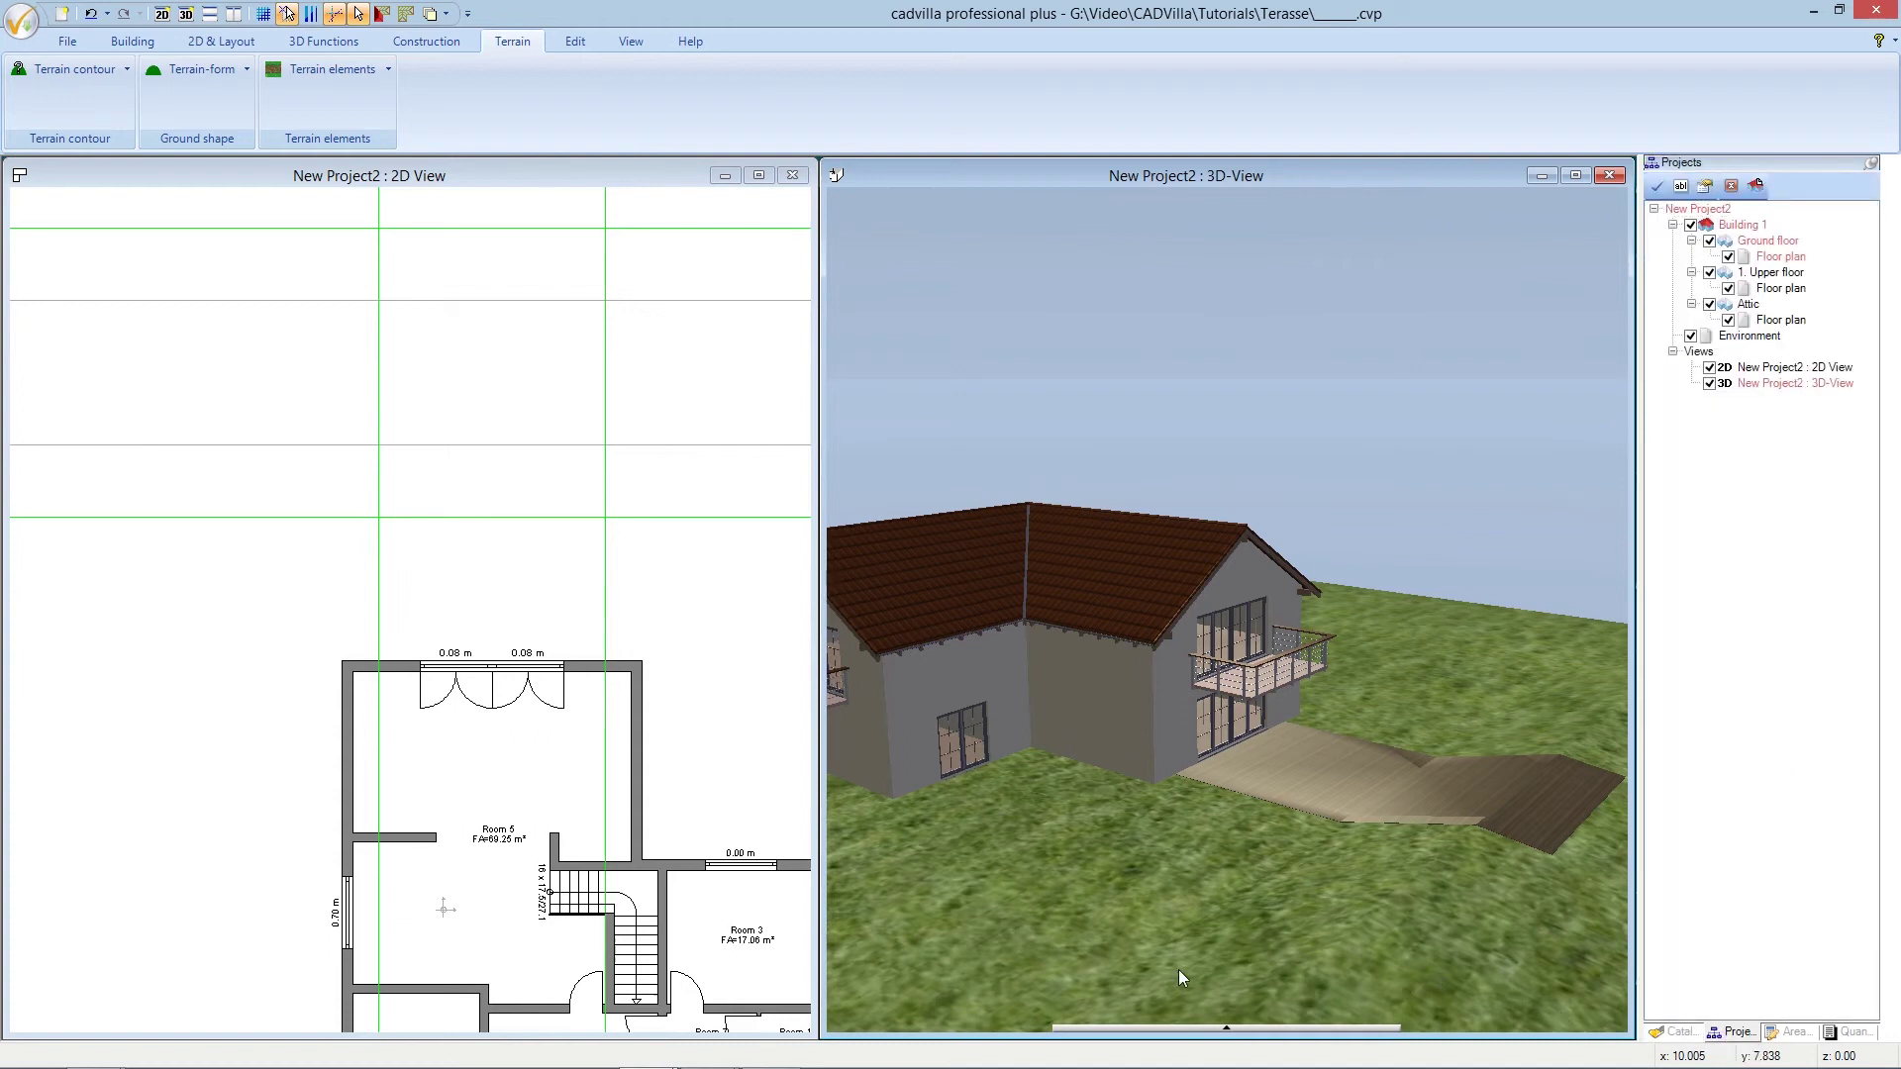
pyautogui.click(640, 182)
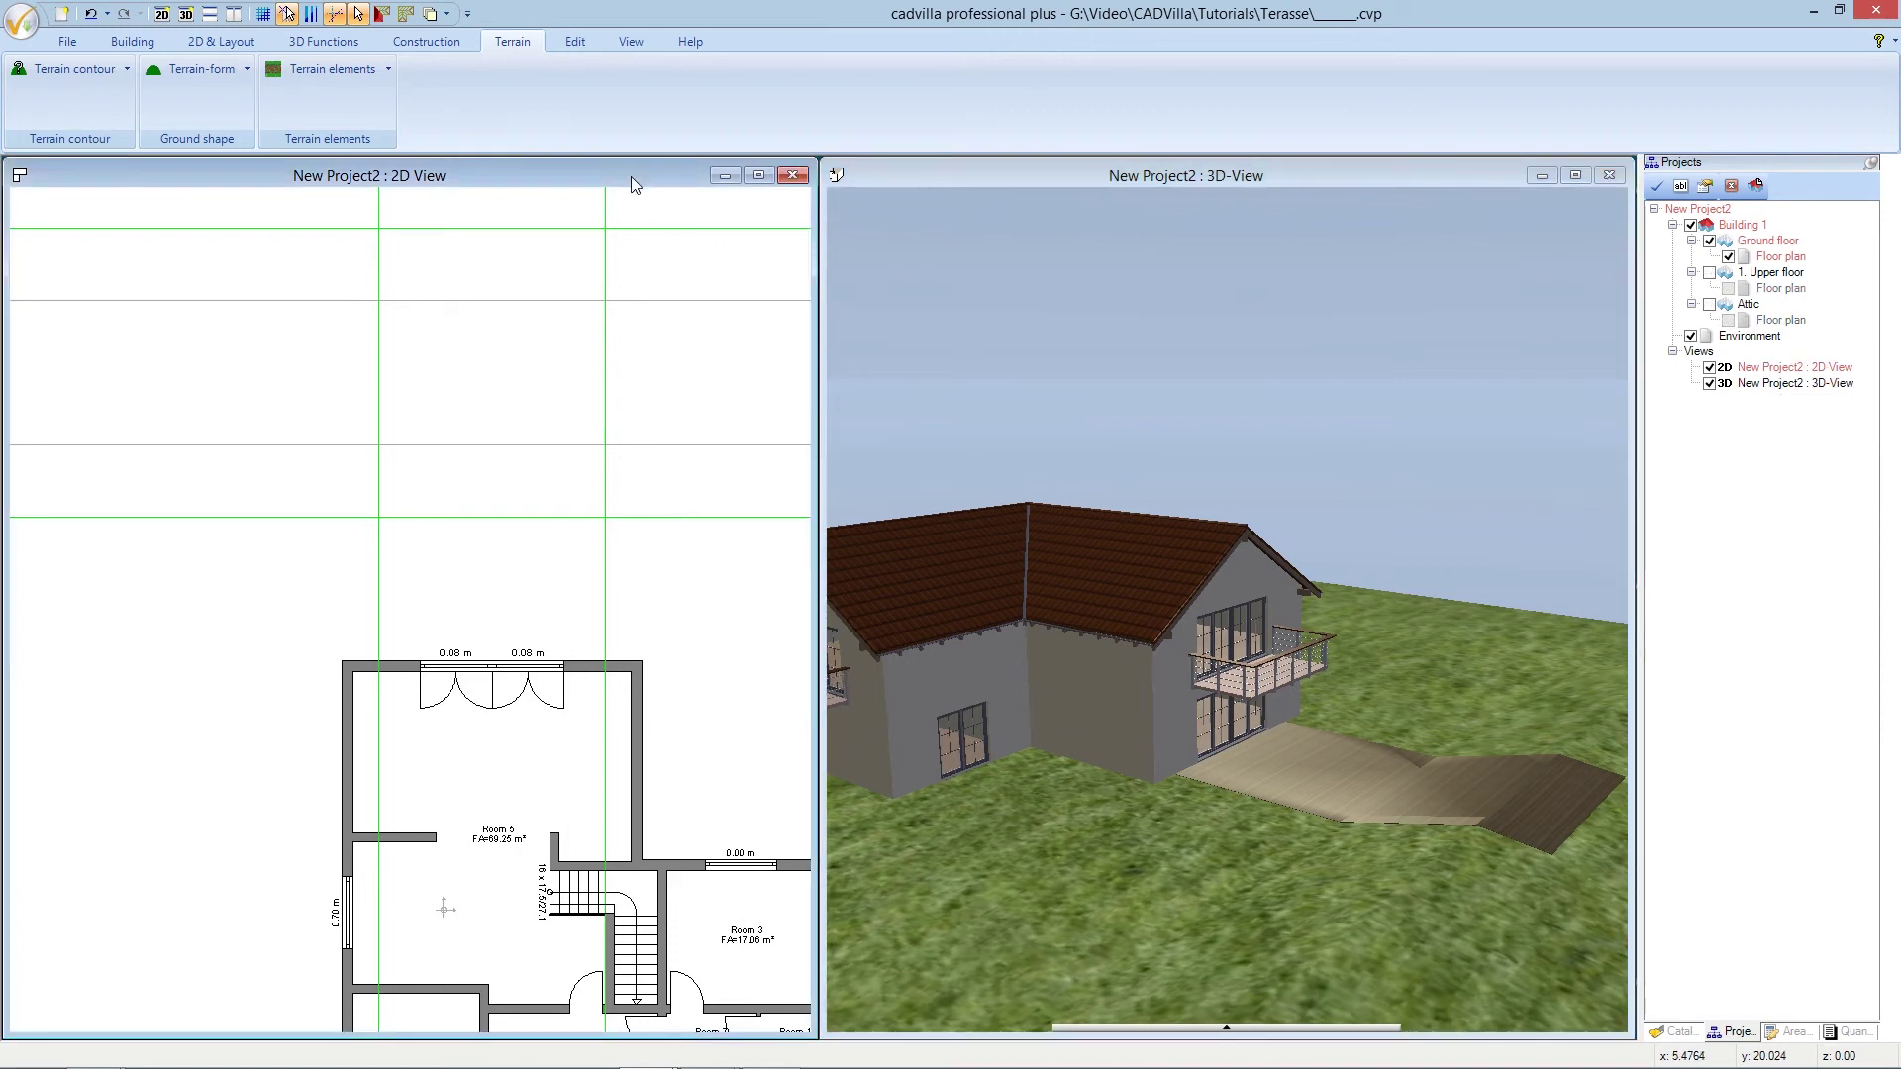
pyautogui.click(338, 15)
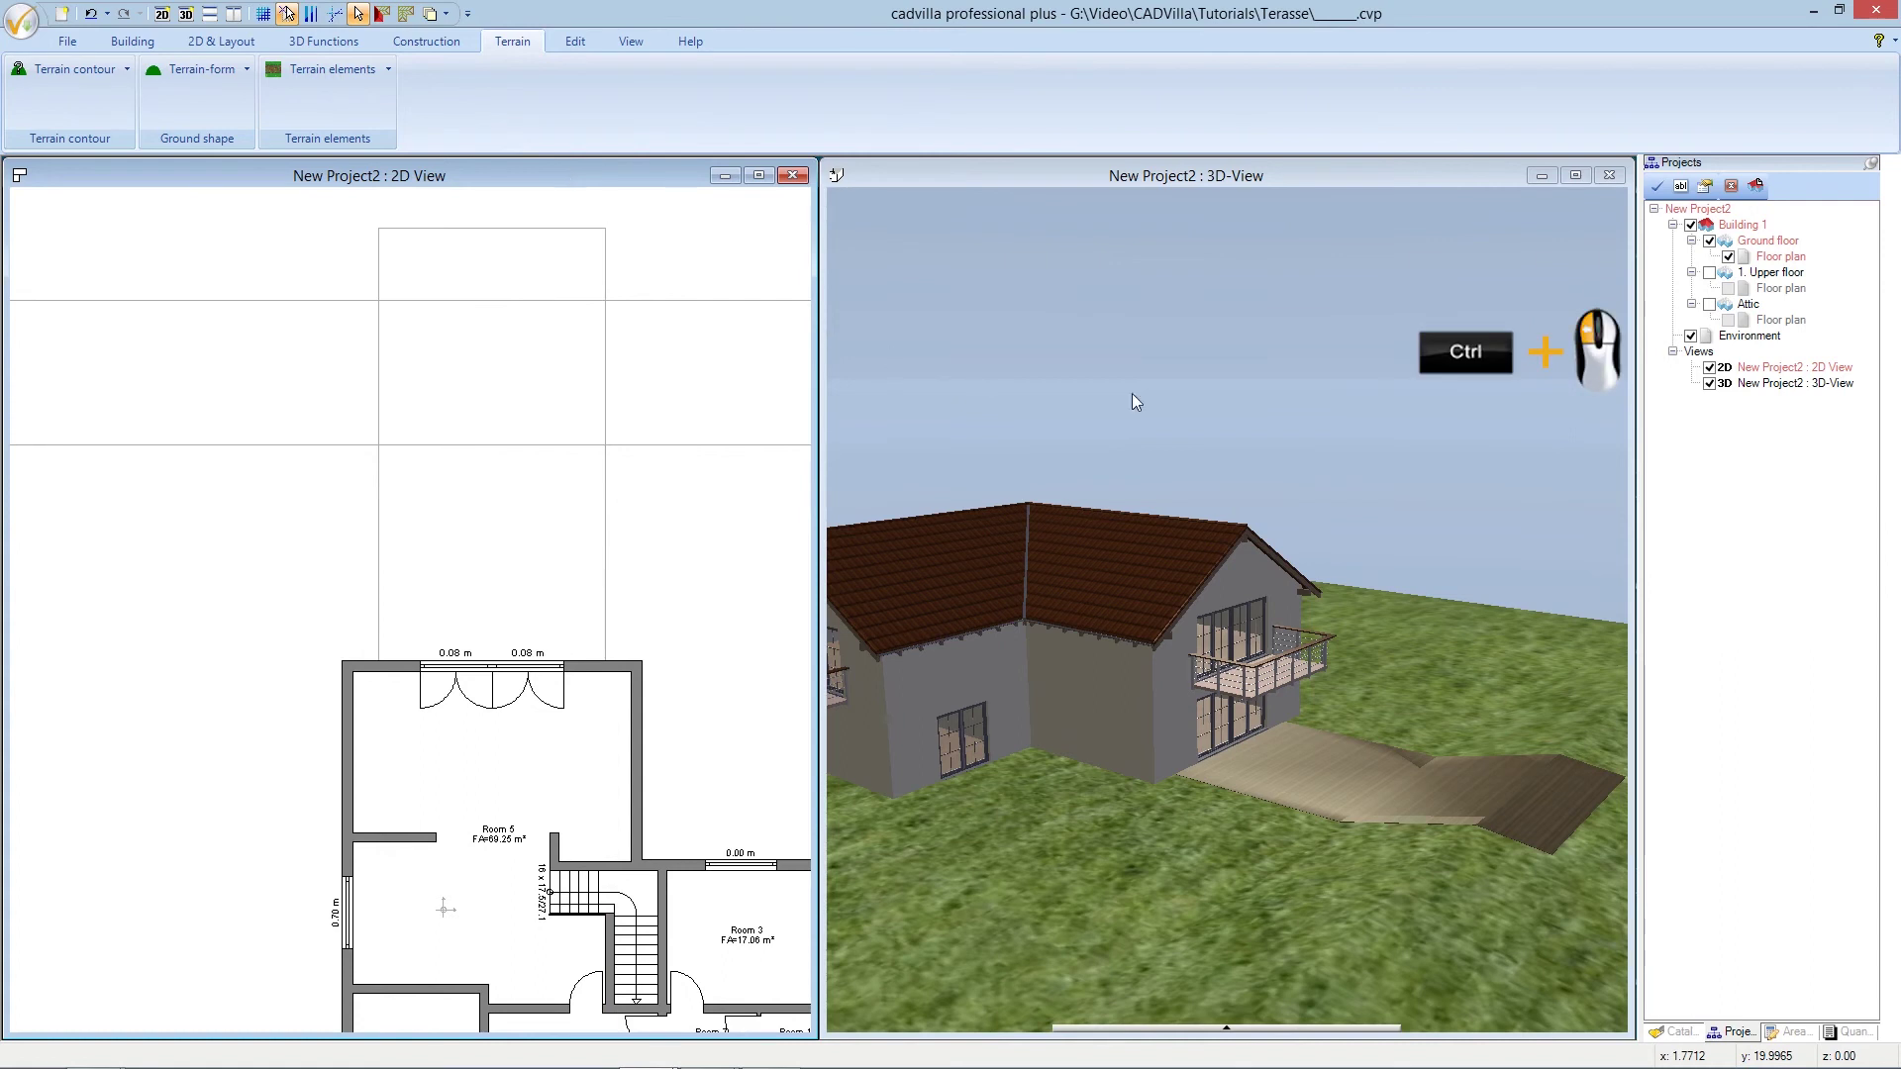
# Make the Environment layer active, select the terrace outline in the 2D view, and clear the selection
pyautogui.keyDown('ctrl'); pyautogui.click(1750, 338); pyautogui.keyUp('ctrl')
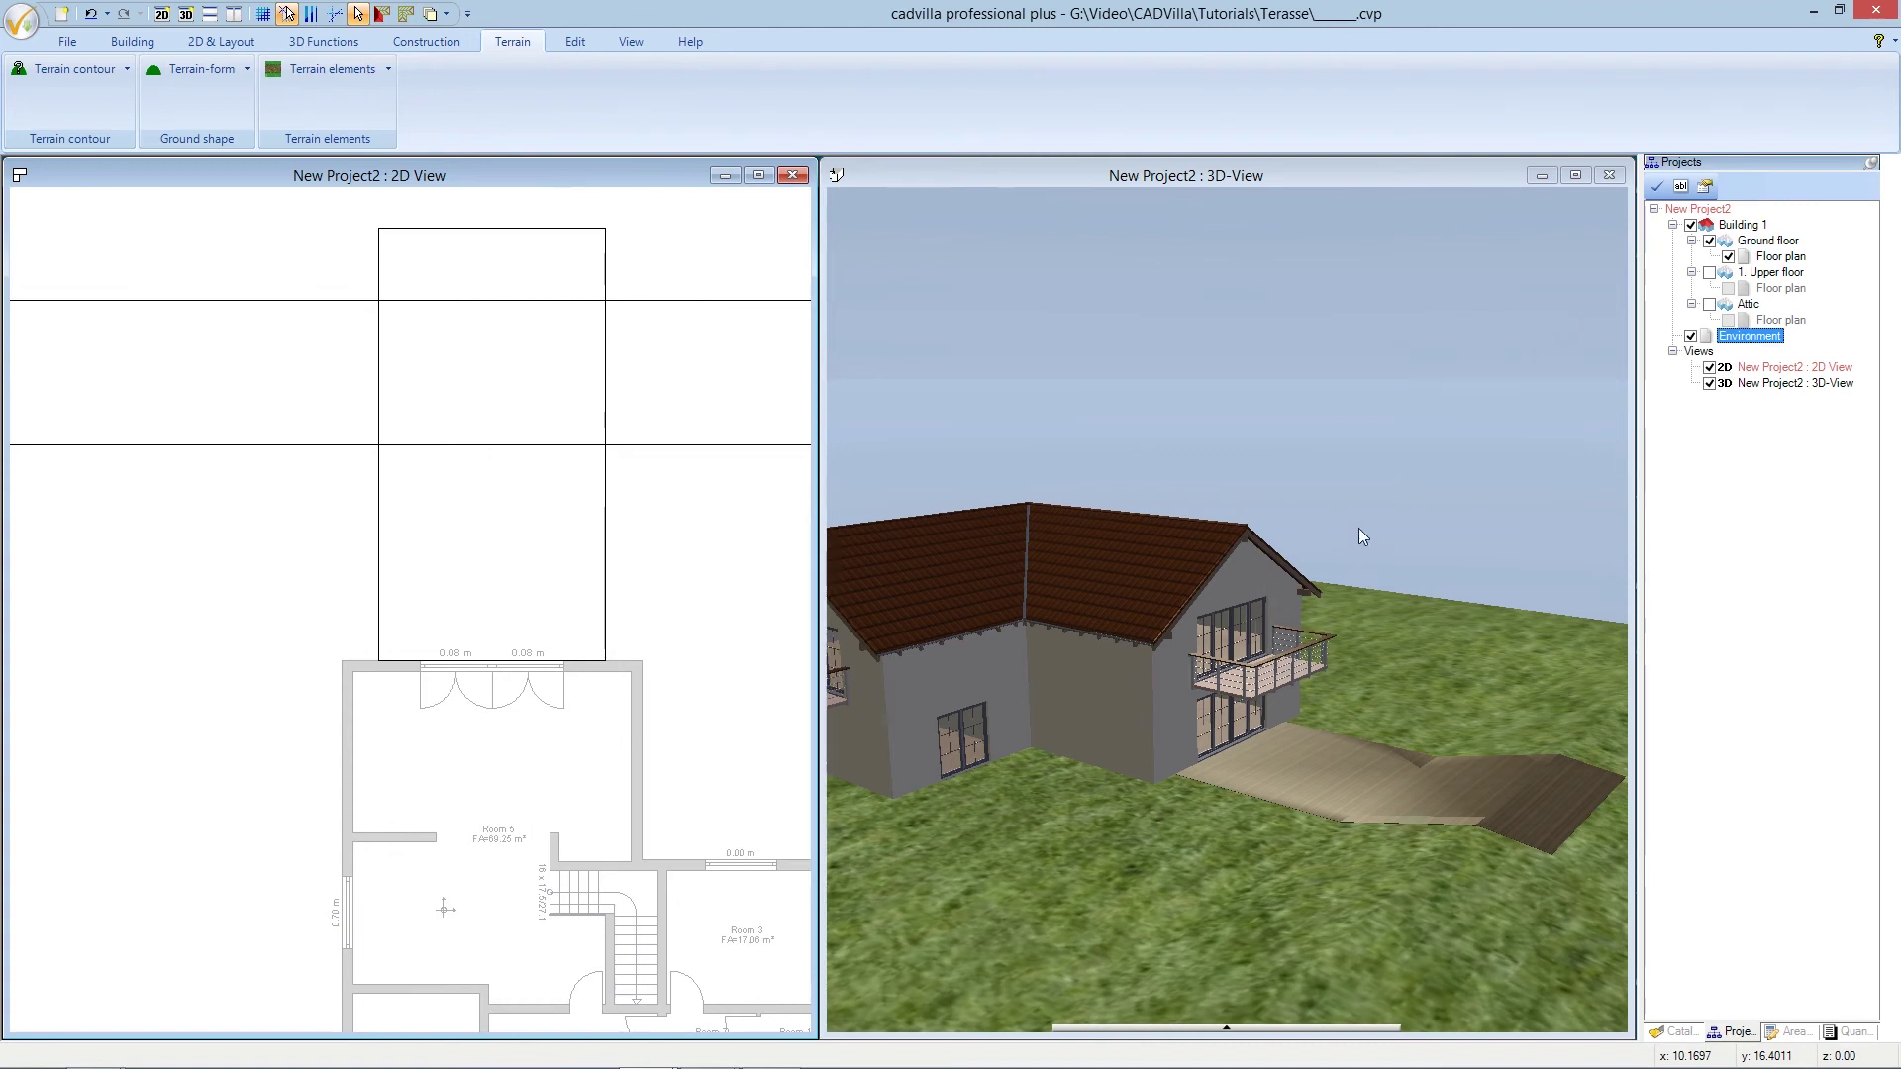
pyautogui.click(605, 406)
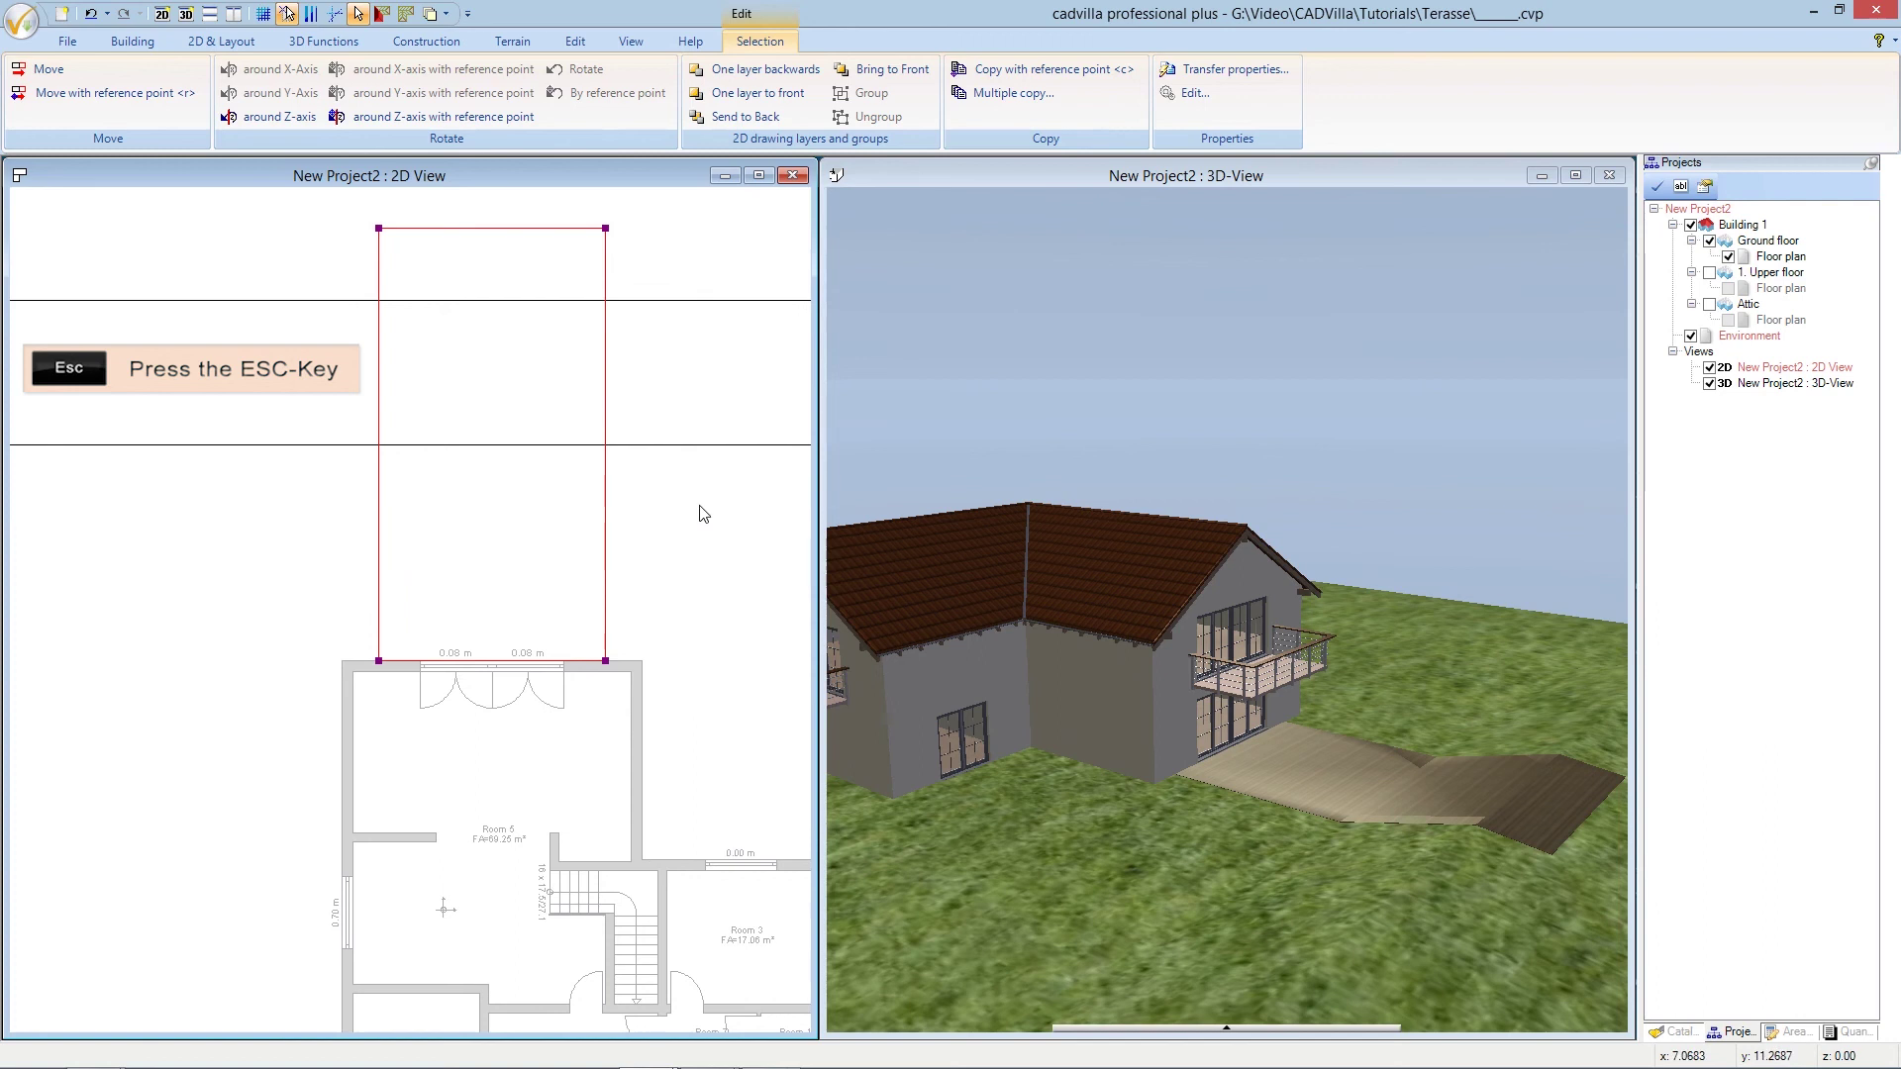
pyautogui.press('Escape')
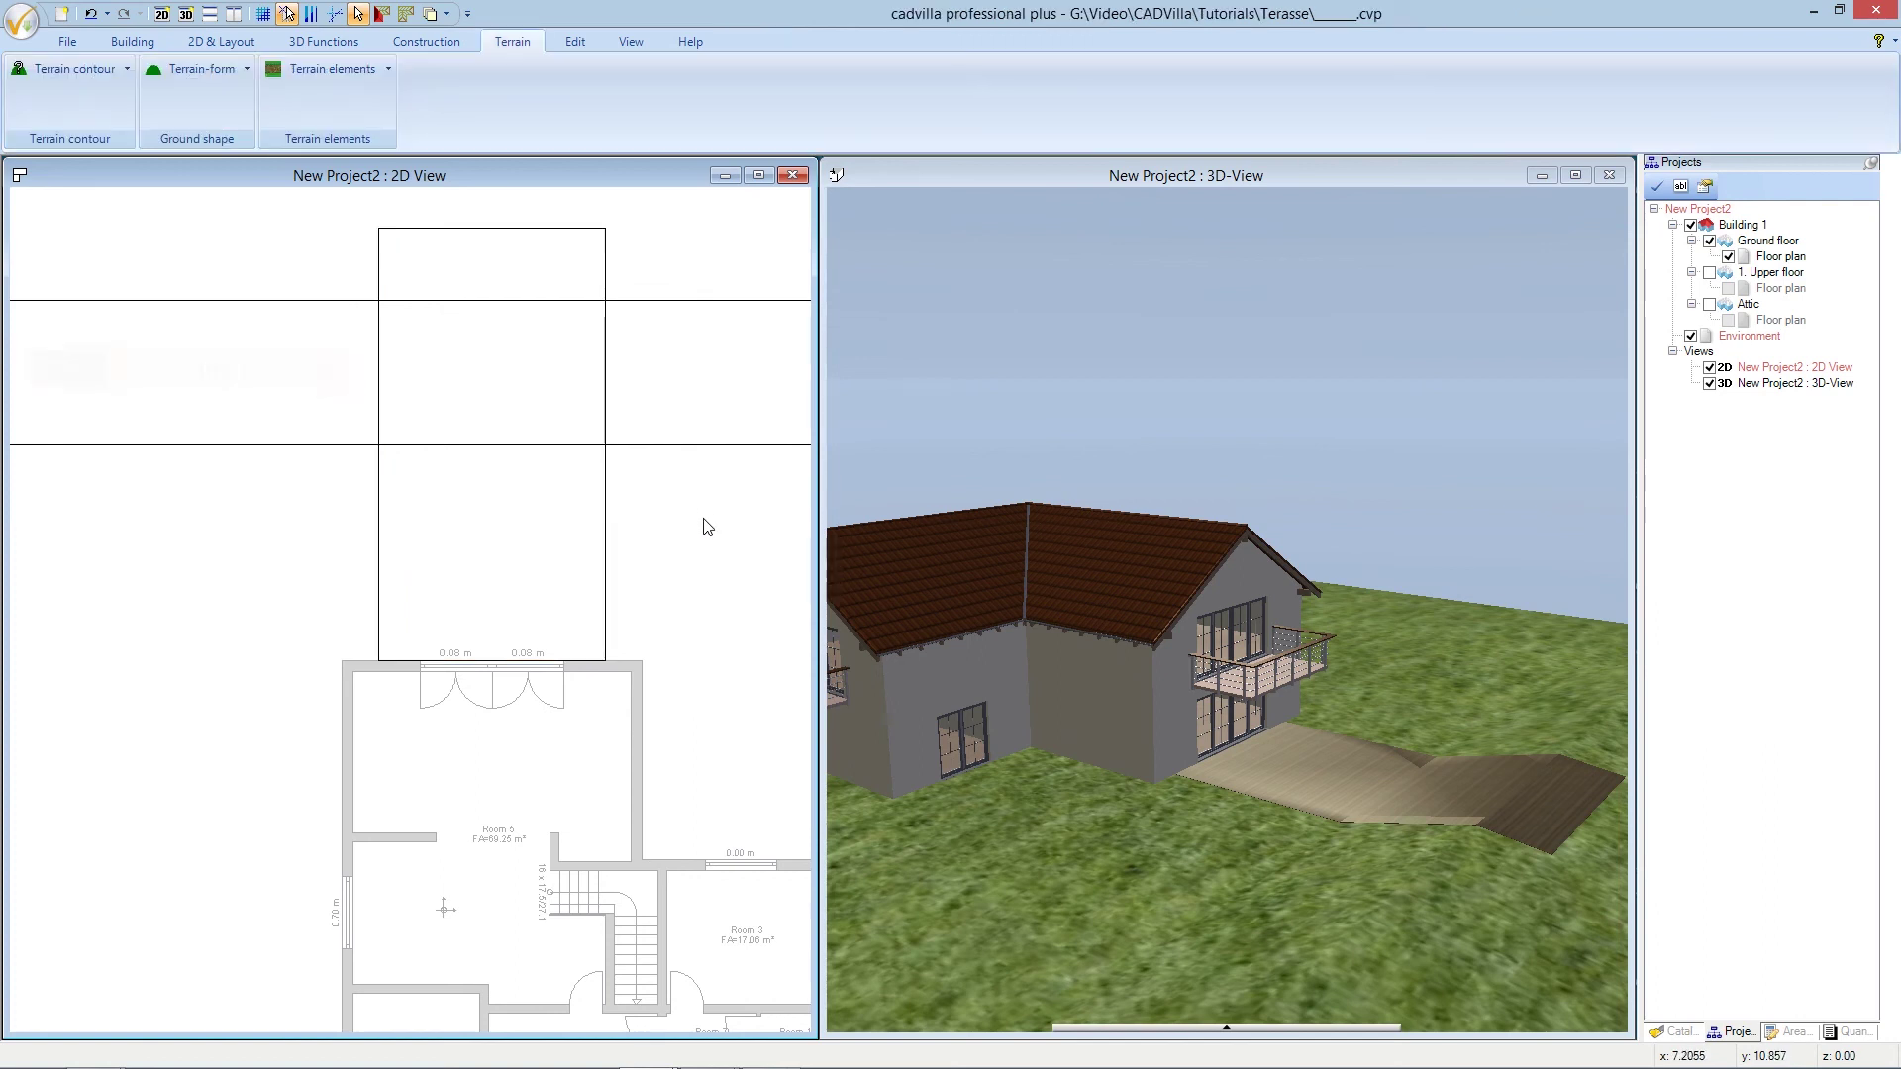